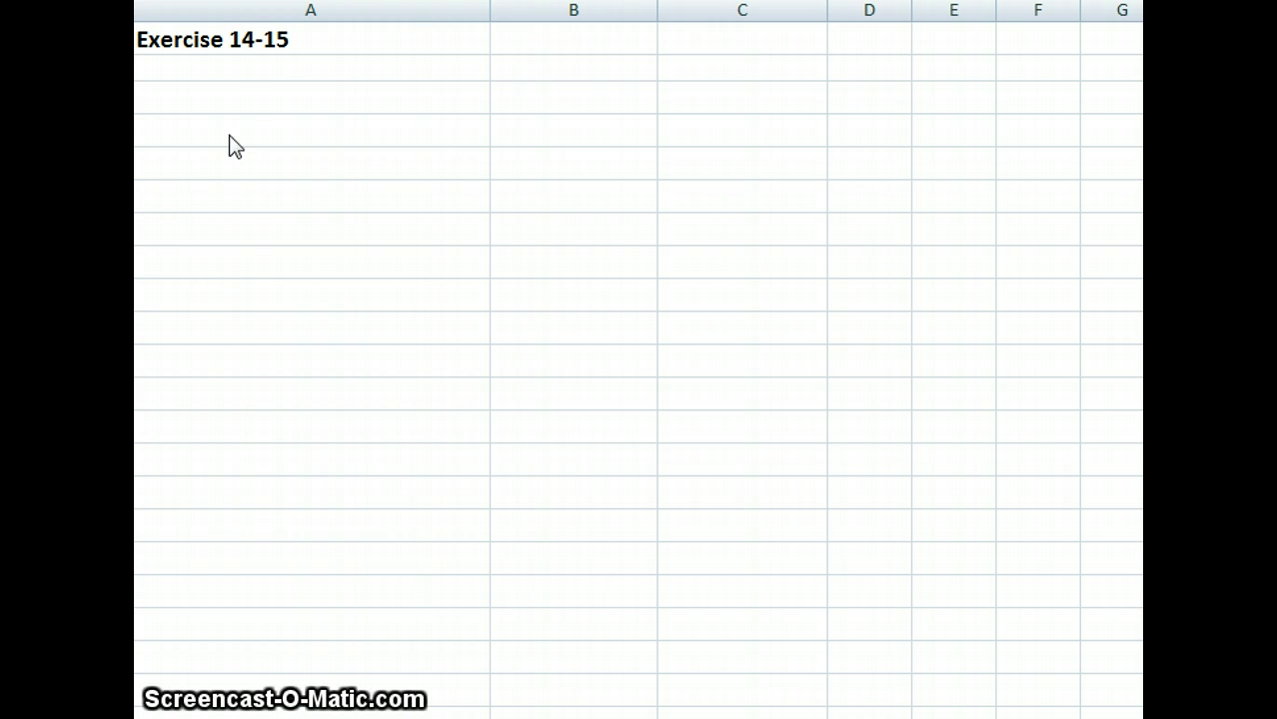
- Enter the indented label "Cash (4% * 200,000,000)" in column A, four rows below the Exercise 14-15 heading
{"action": "left_click", "coordinate": [236, 165]}
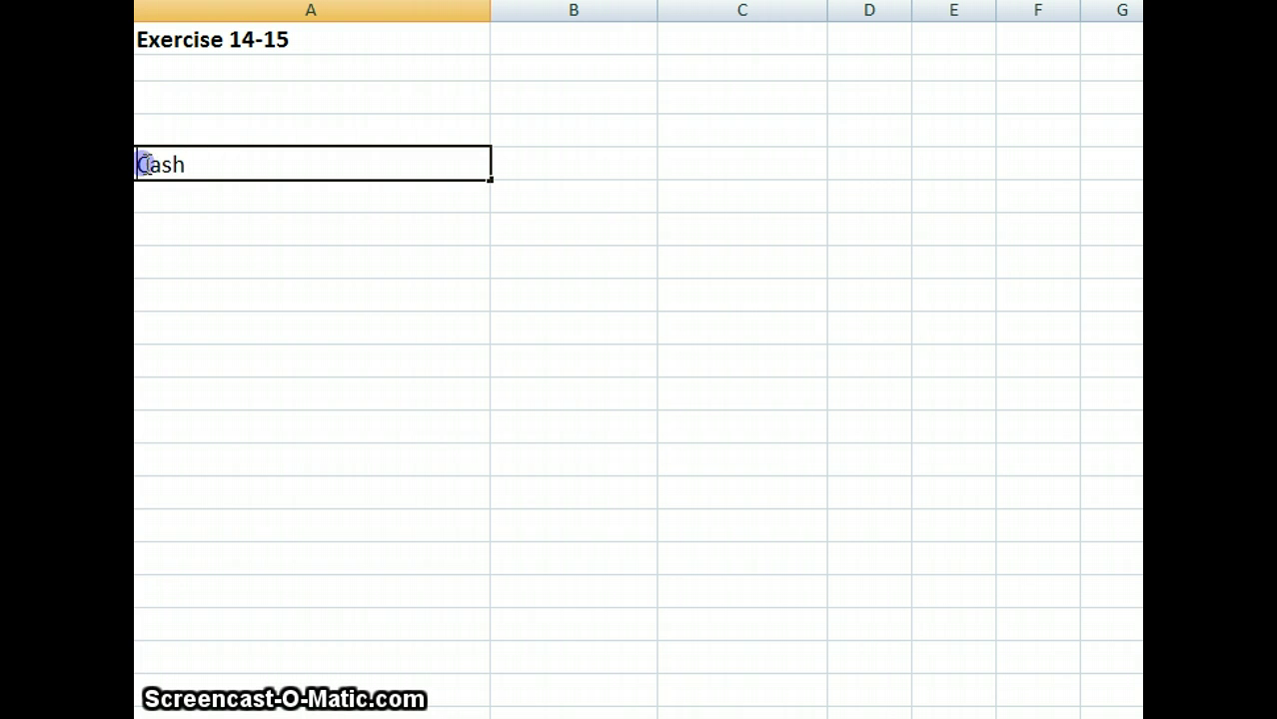
{"action": "left_click", "coordinate": [773, 162]}
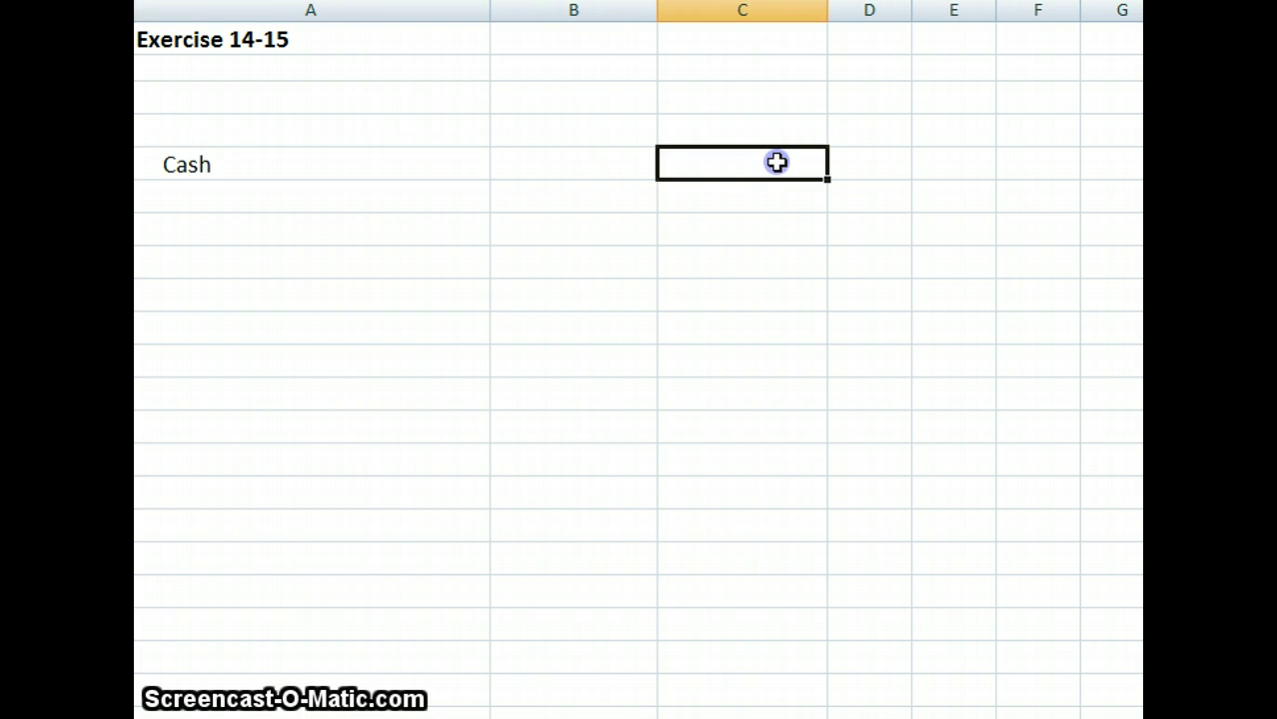
{"action": "key", "text": "Left"}
{"action": "key", "text": "Left"}
{"action": "double_click", "coordinate": [240, 163]}
{"action": "type", "text": "("}
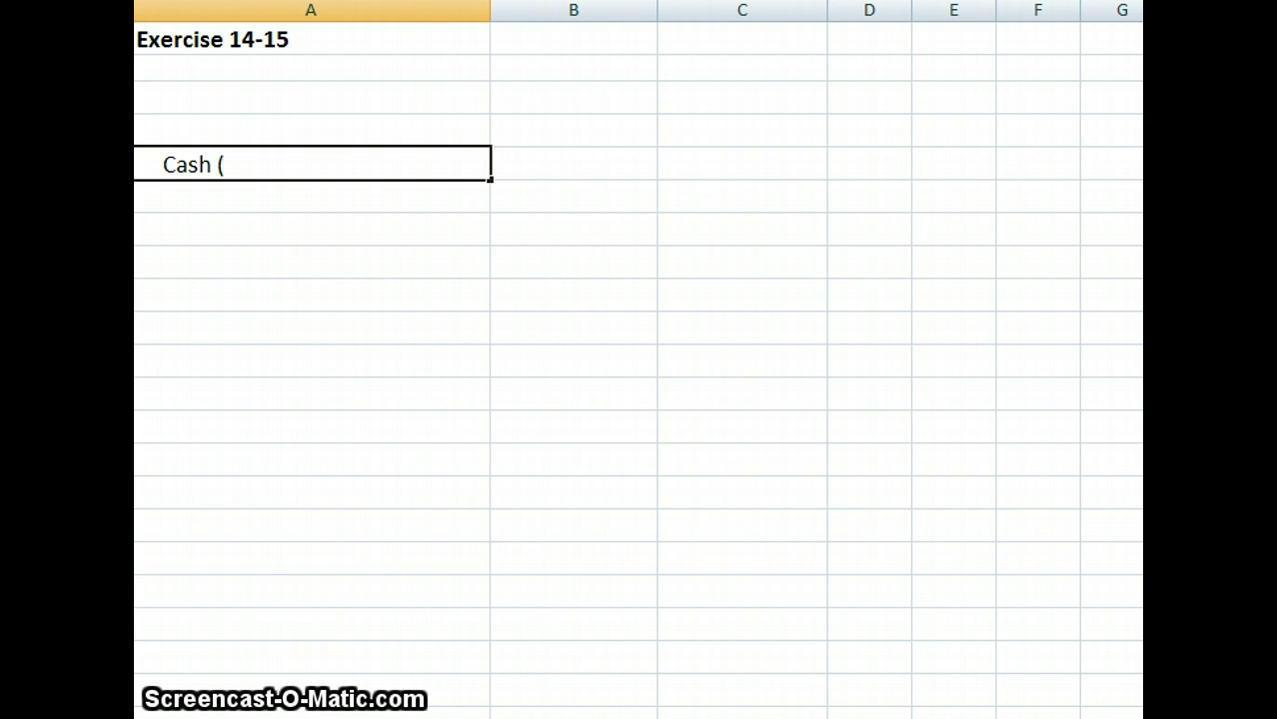
{"action": "type", "text": "4%"}
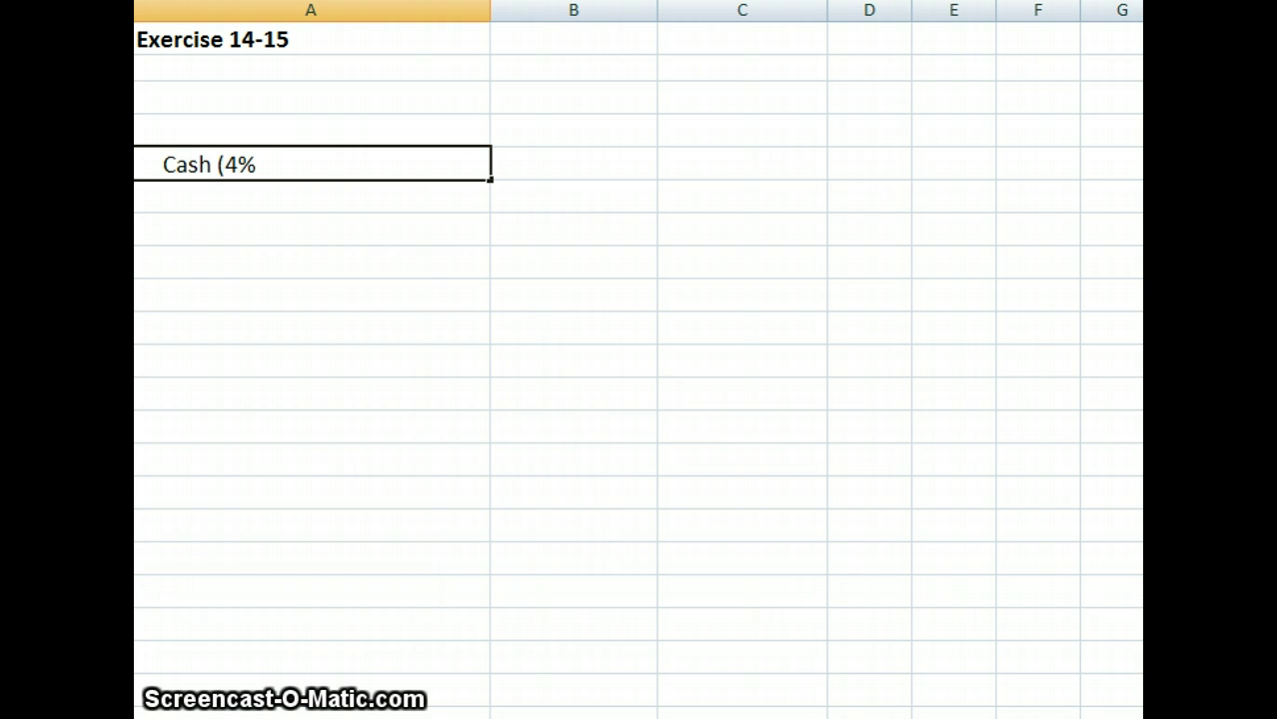
{"action": "type", "text": "*"}
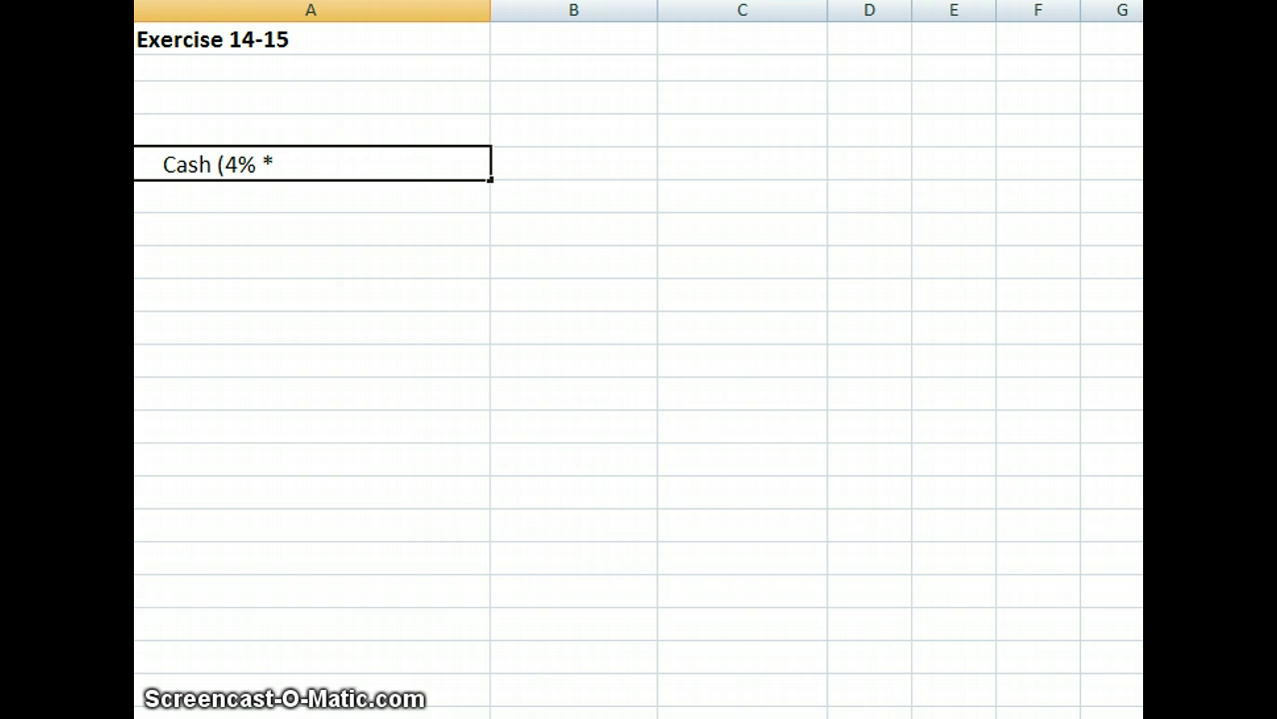
{"action": "type", "text": "  200"}
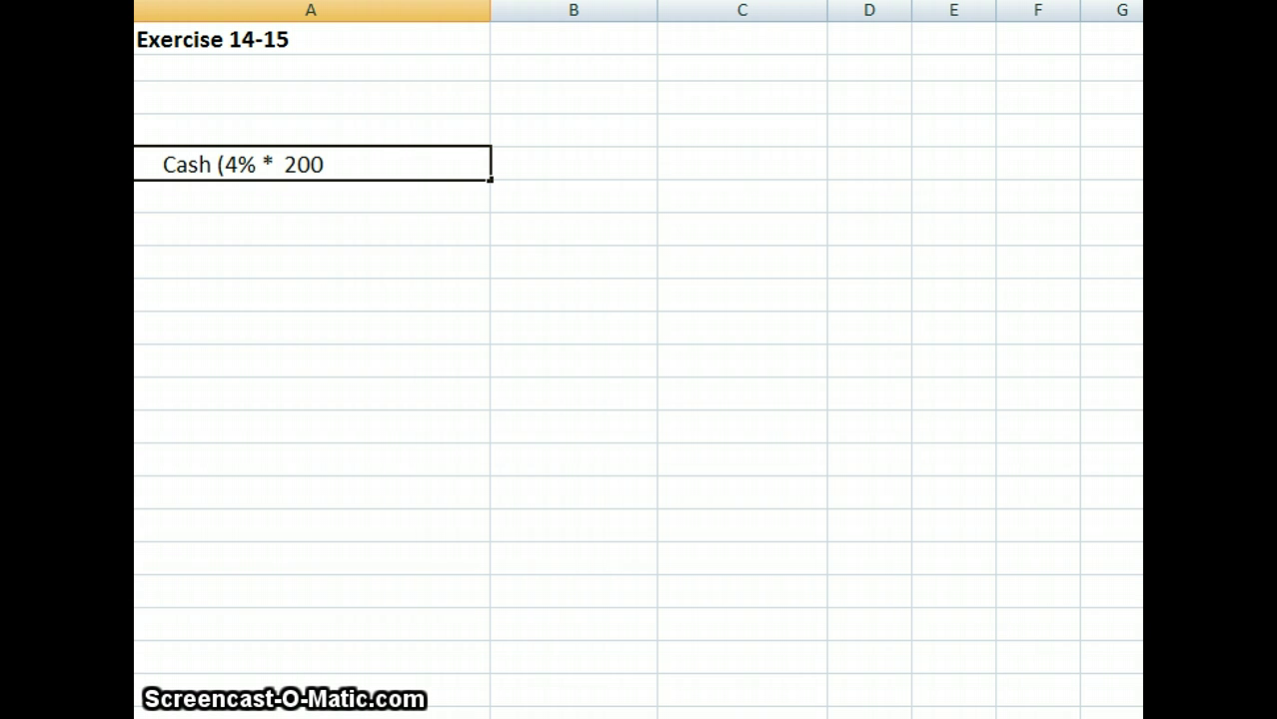
{"action": "type", "text": ",000,"}
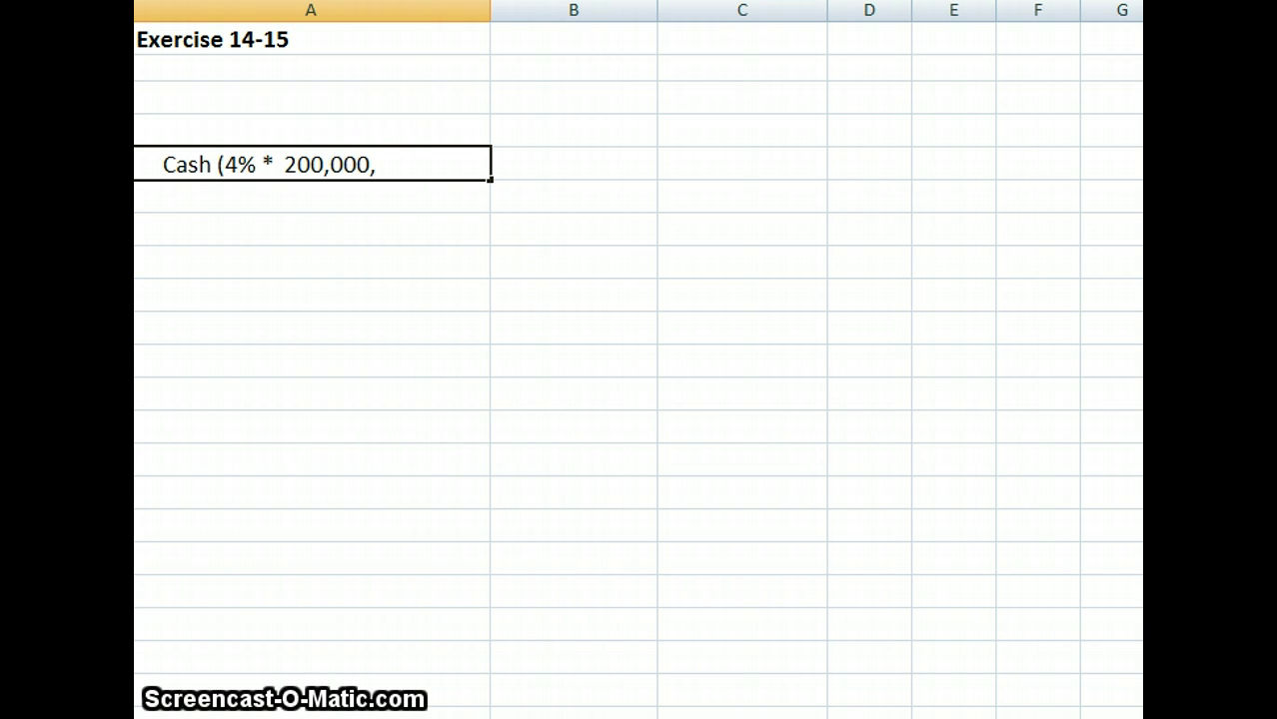
{"action": "type", "text": "000)"}
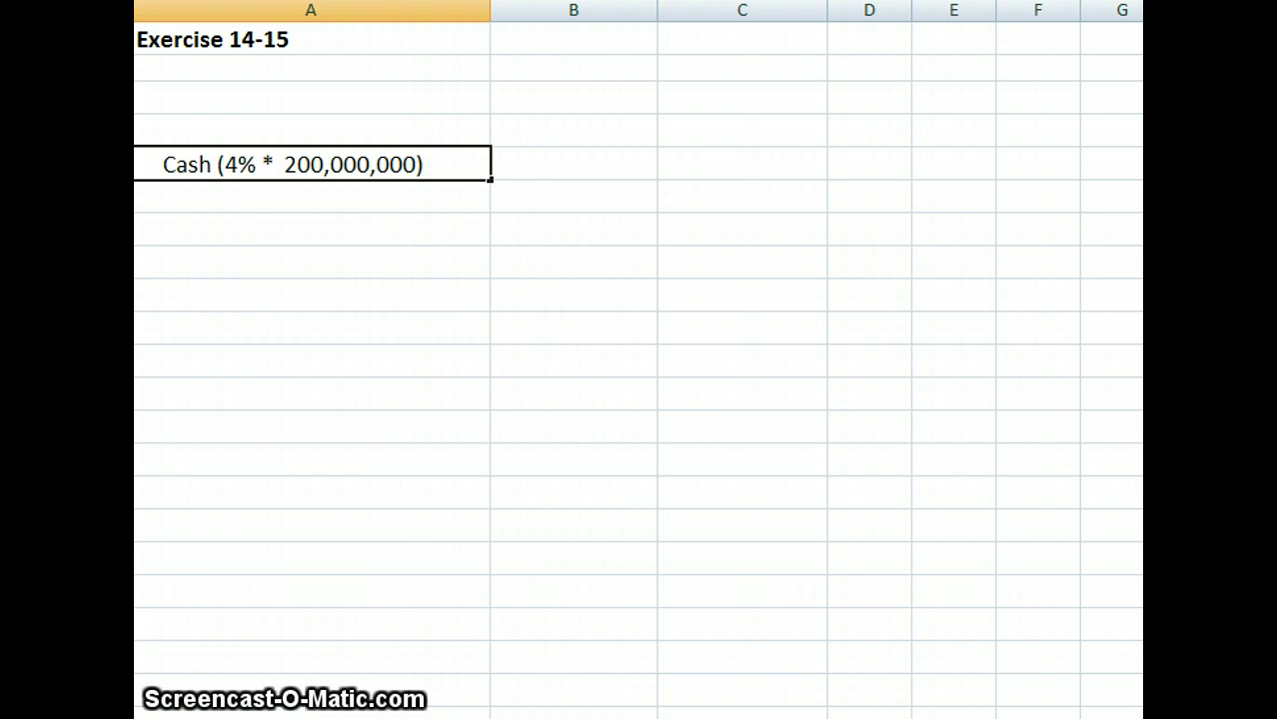
{"action": "key", "text": "Return"}
- Enter 8000000 in column C of the Cash row, and format the columns B and C entry area with thousands separators and two decimals
{"action": "key", "text": "Up"}
{"action": "key", "text": "Right"}
{"action": "key", "text": "Right"}
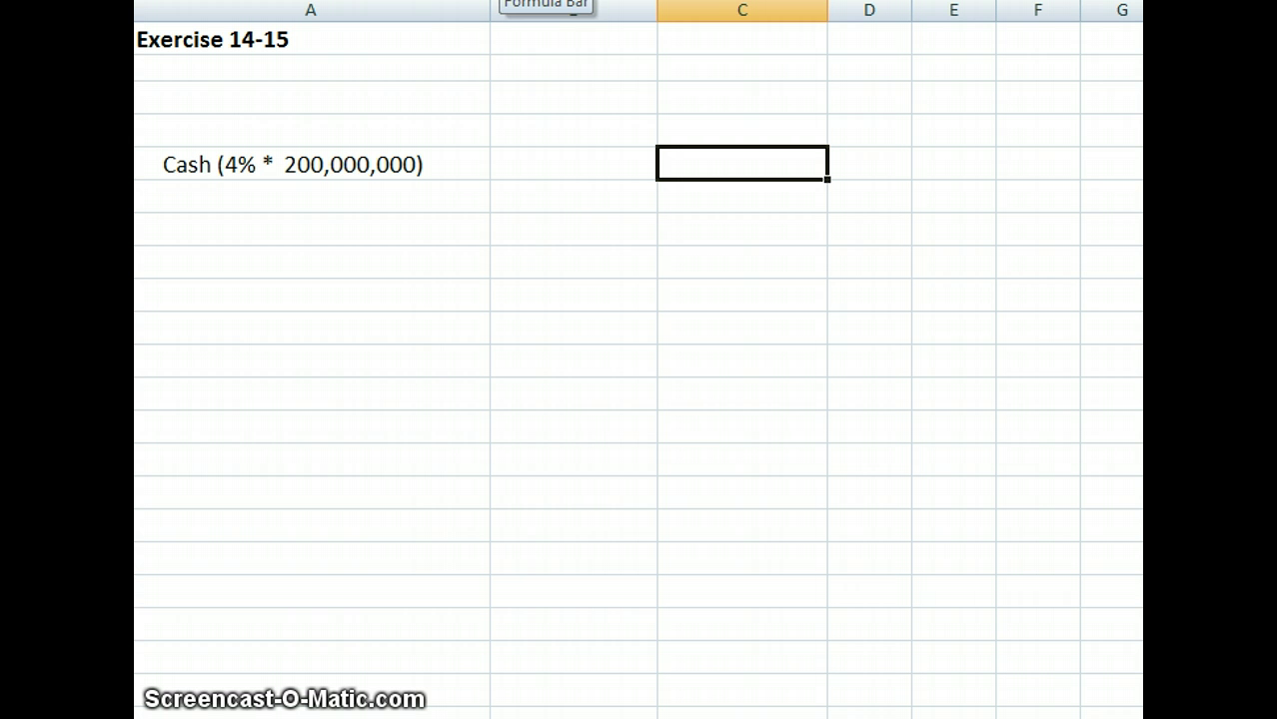
{"action": "type", "text": "8000000"}
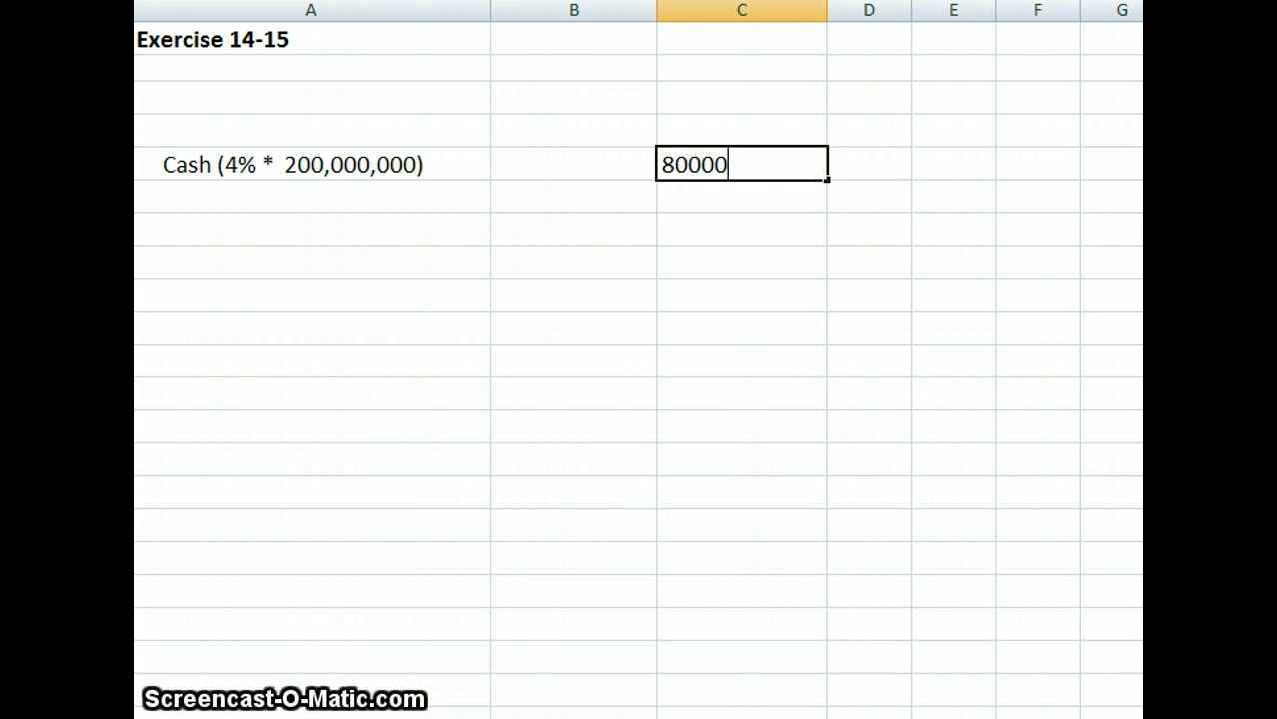
{"action": "key", "text": "Return"}
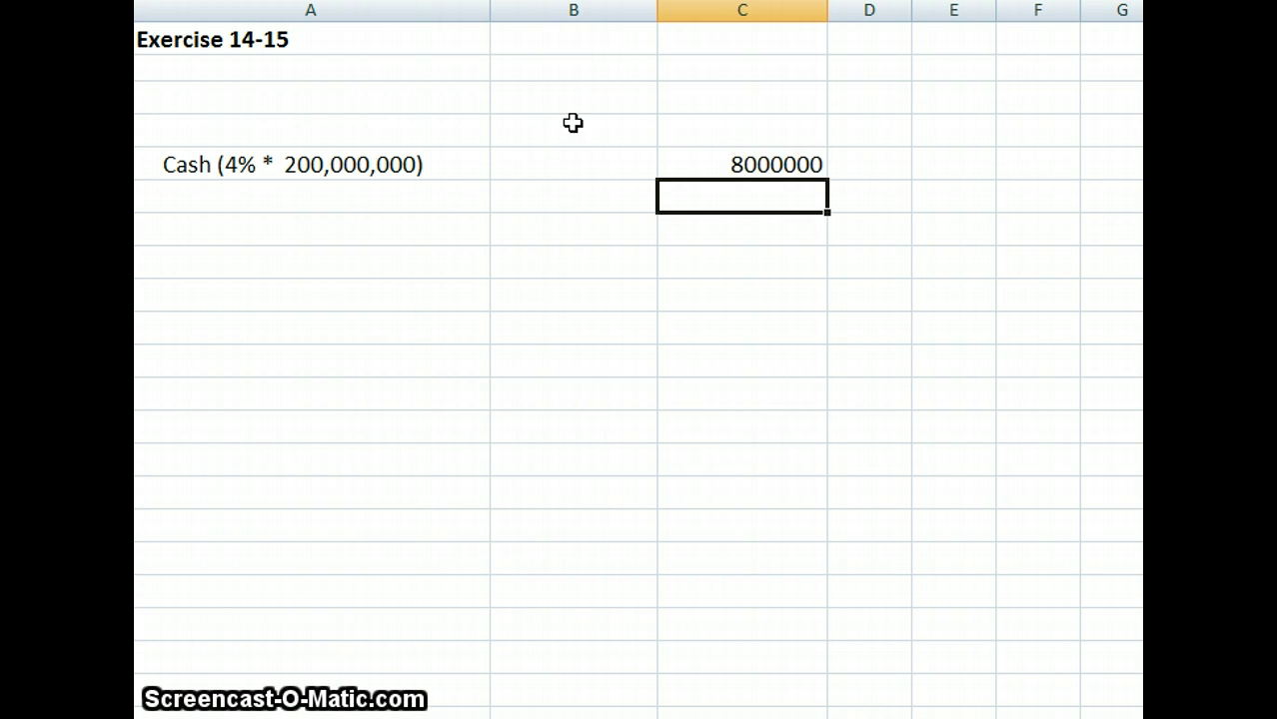
{"action": "left_click_drag", "start_coordinate": [575, 91], "coordinate": [739, 700]}
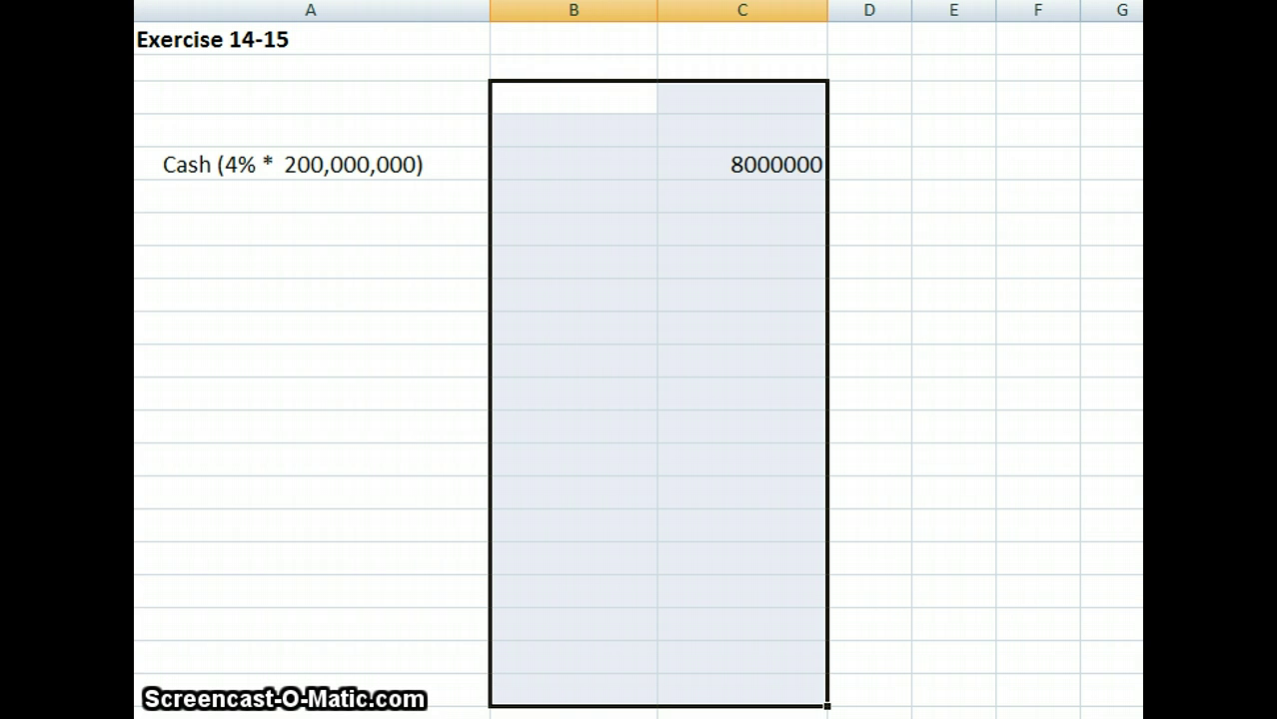
{"action": "key", "text": "ctrl+shift+1"}
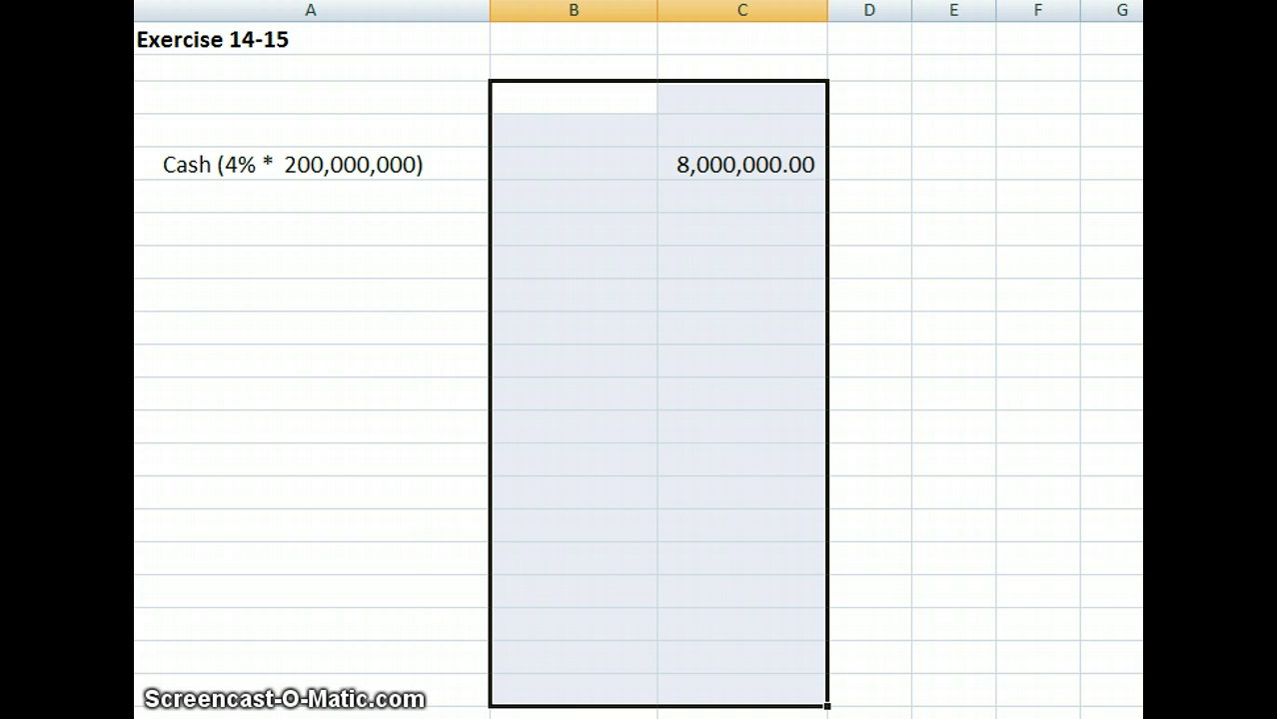
- Enter the label "Interest Expense (5% * 184,000,000)" in column A, two rows below the heading, and widen the column to fit it
{"action": "left_click", "coordinate": [225, 104]}
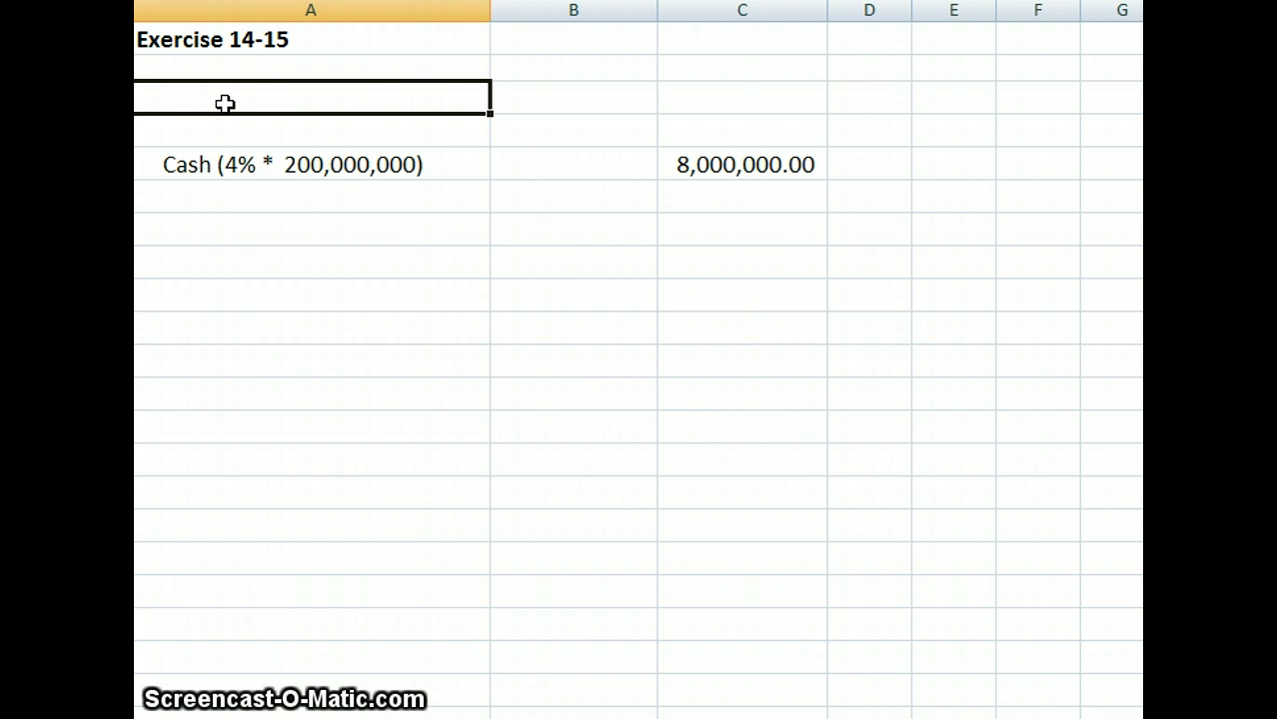
{"action": "type", "text": "Inte"}
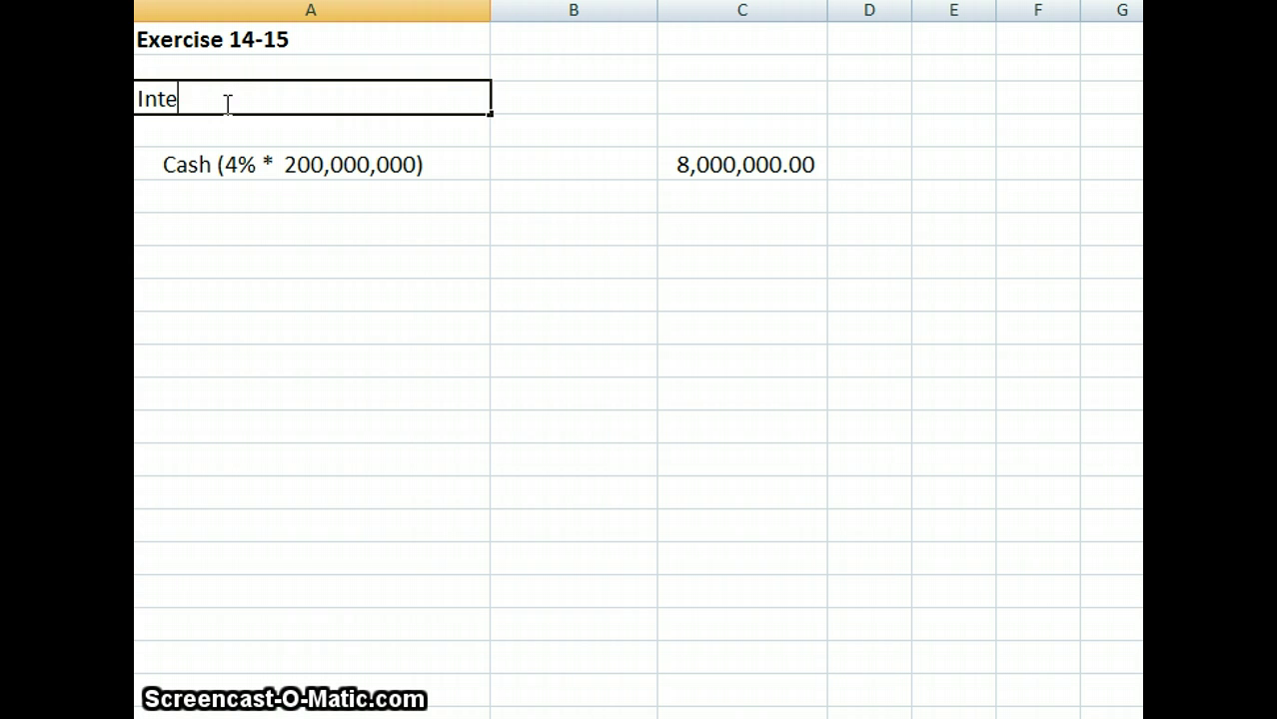
{"action": "type", "text": "rest Expens"}
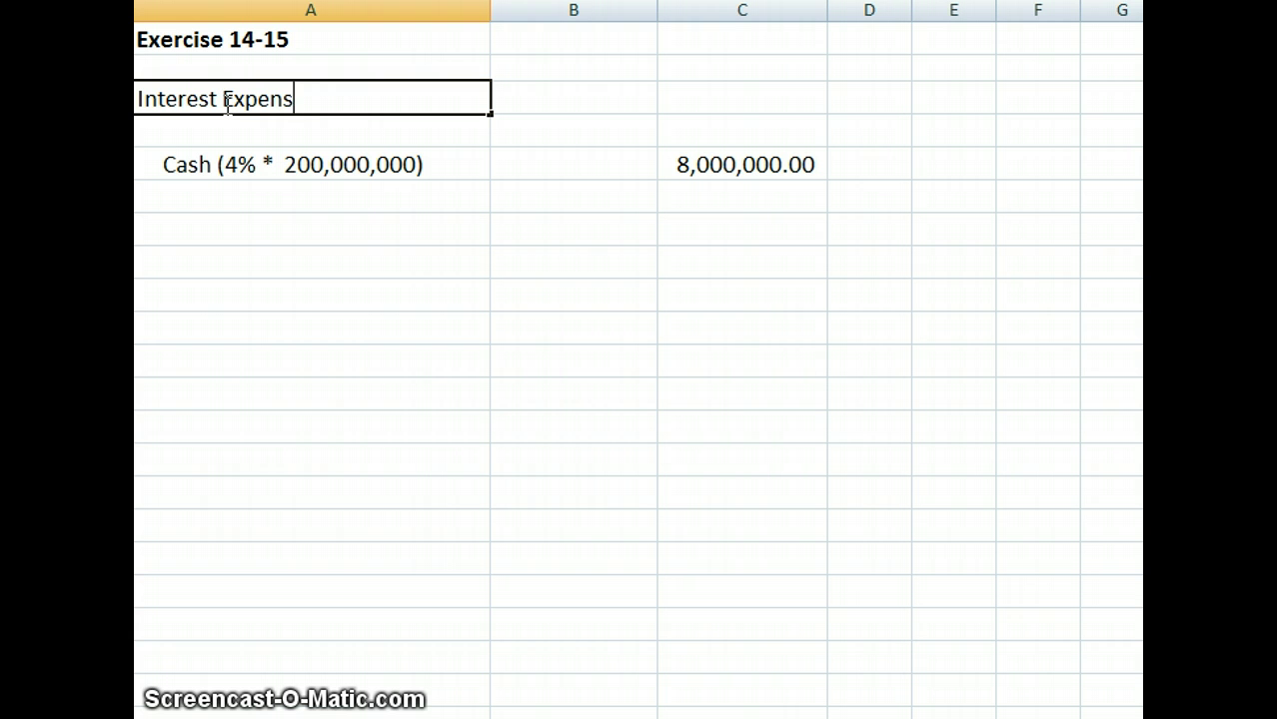
{"action": "type", "text": "e ("}
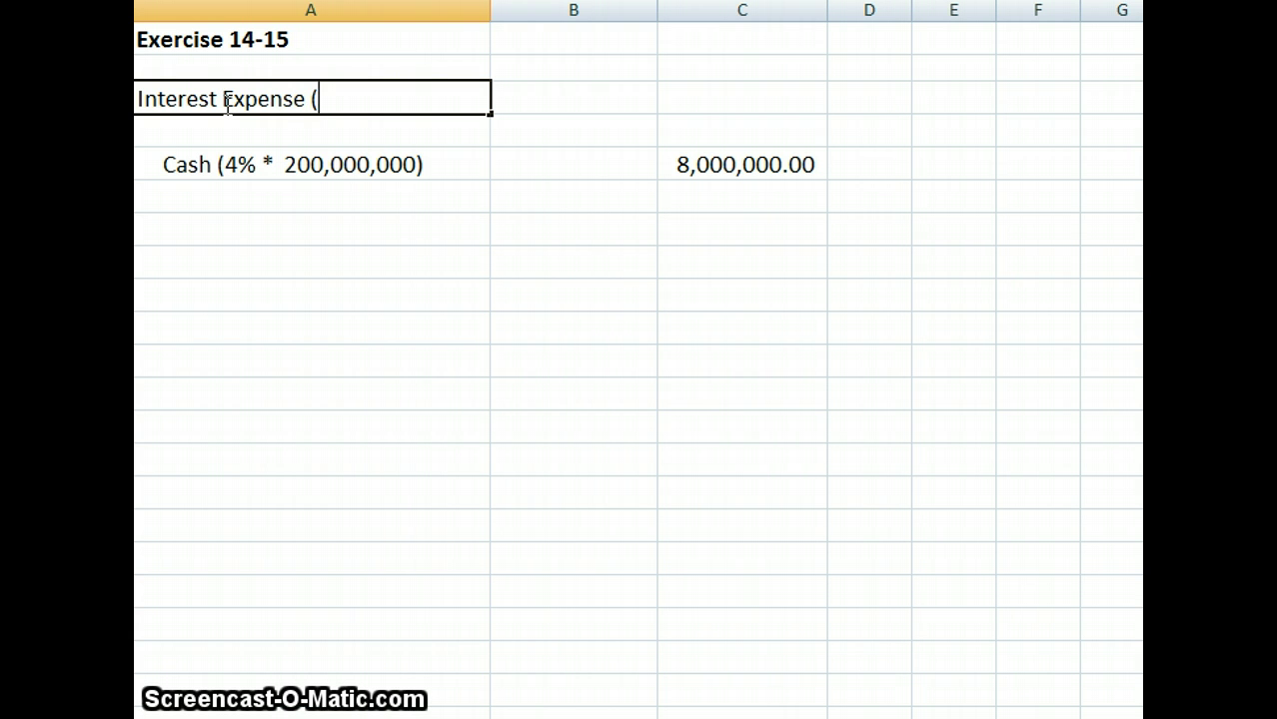
{"action": "type", "text": "5"}
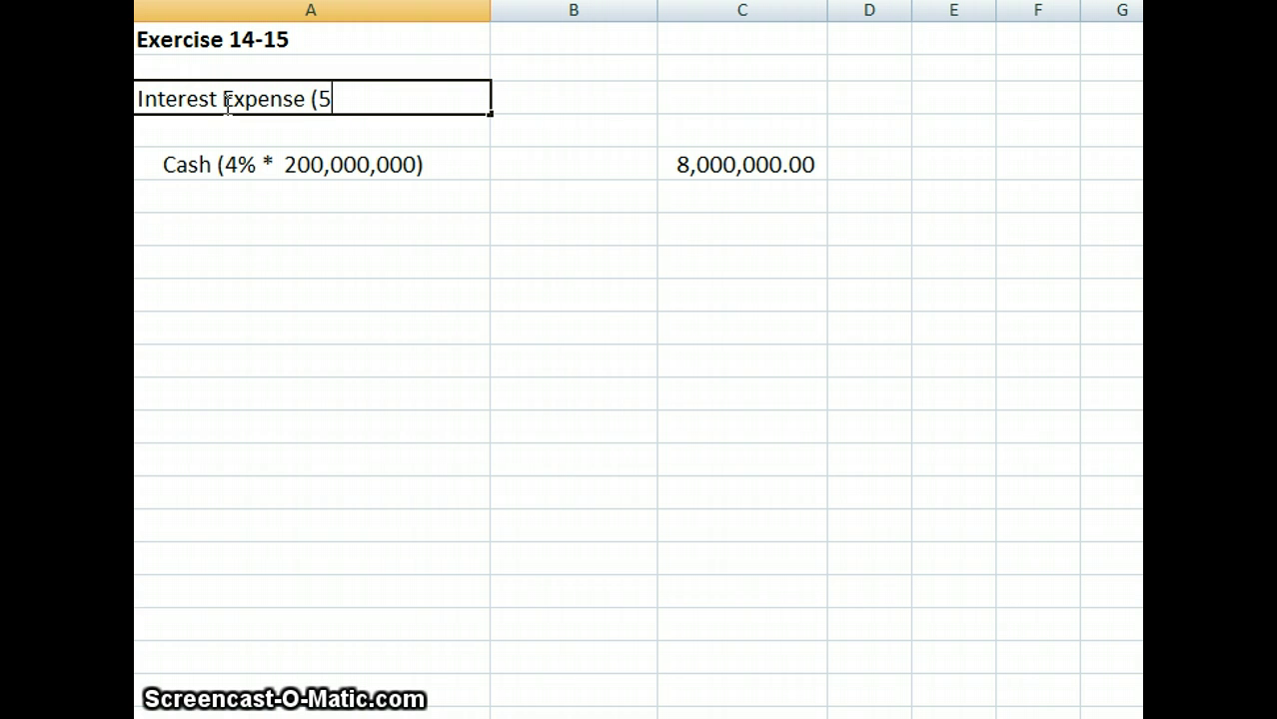
{"action": "type", "text": "%"}
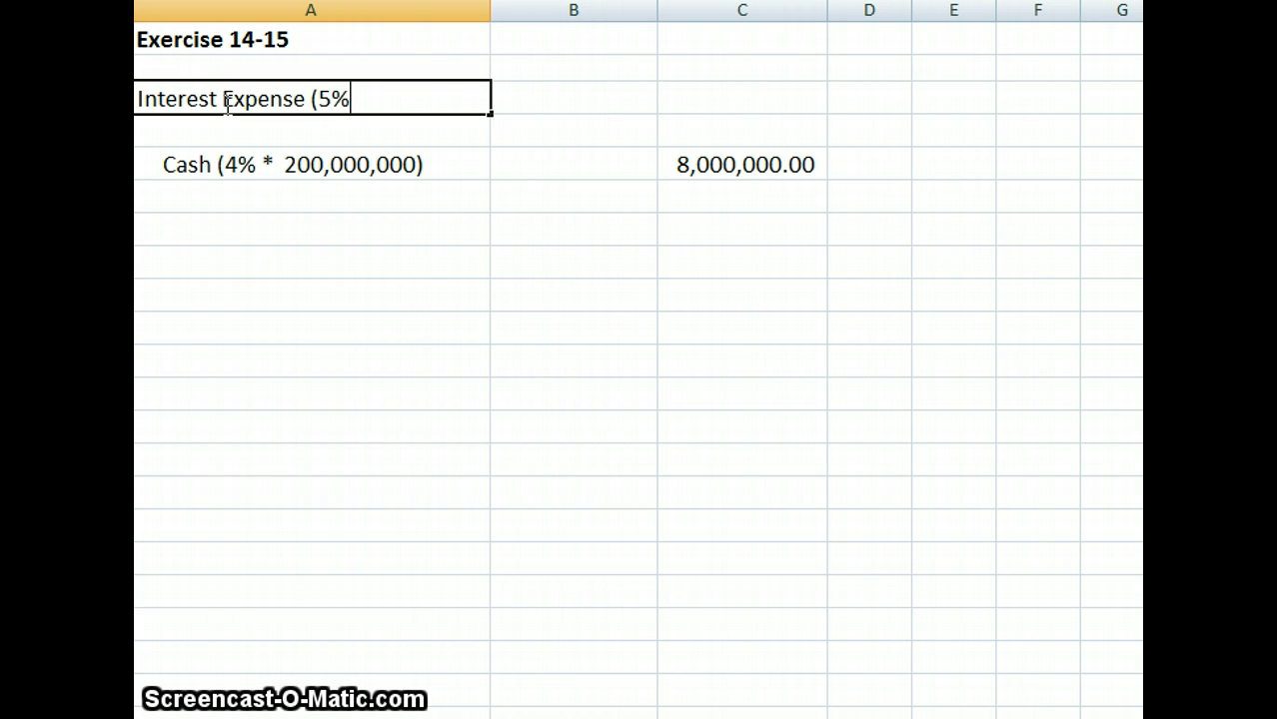
{"action": "type", "text": " *"}
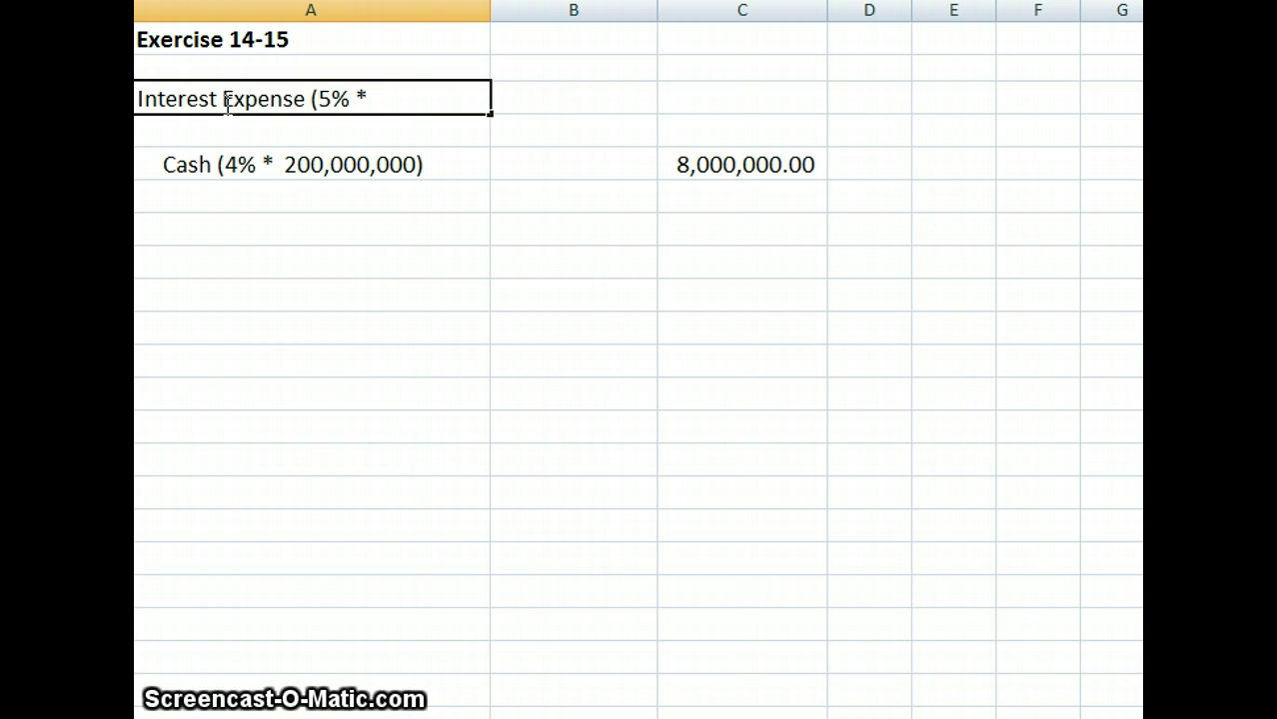
{"action": "type", "text": "184,"}
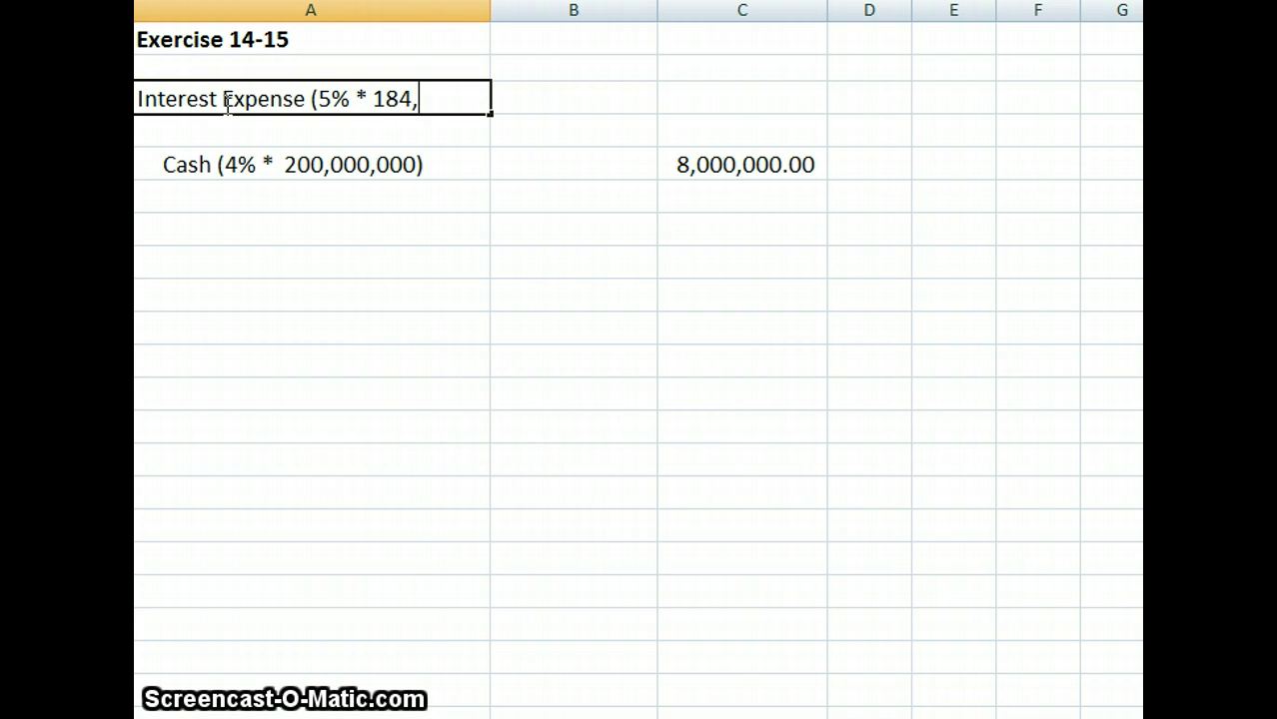
{"action": "type", "text": "000,000"}
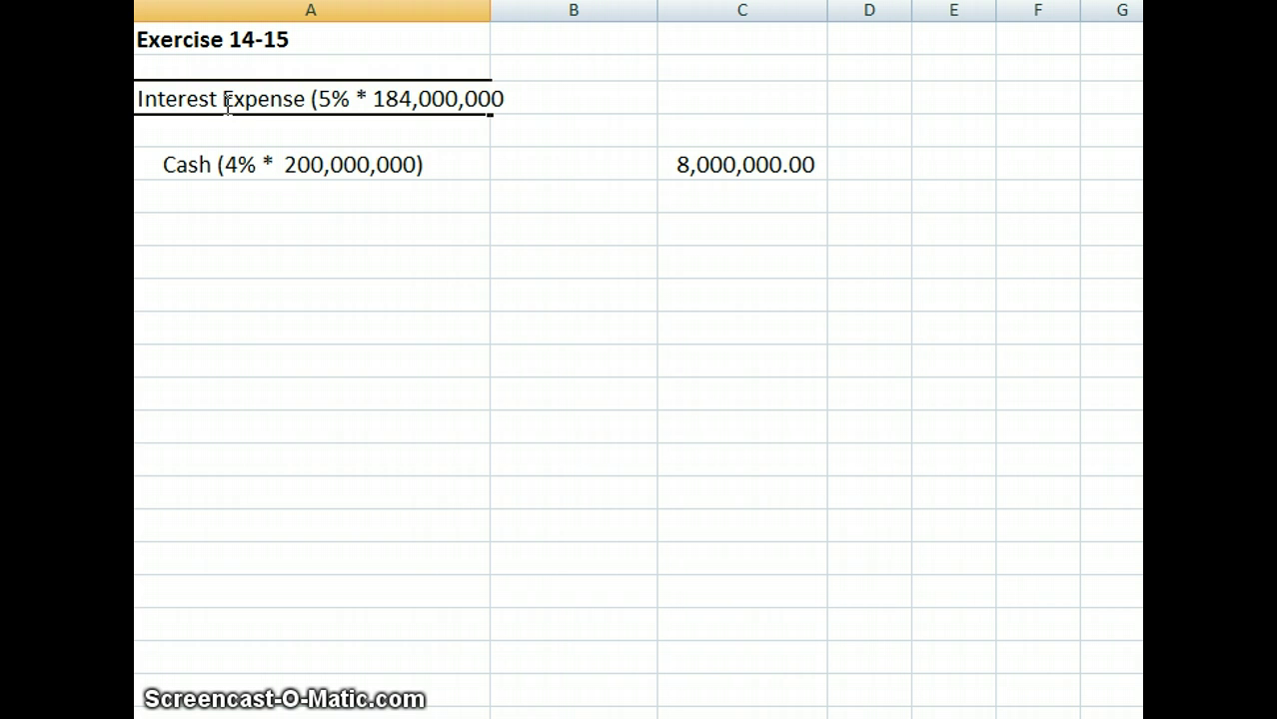
{"action": "type", "text": ")"}
{"action": "key", "text": "Return"}
{"action": "left_click", "coordinate": [226, 101]}
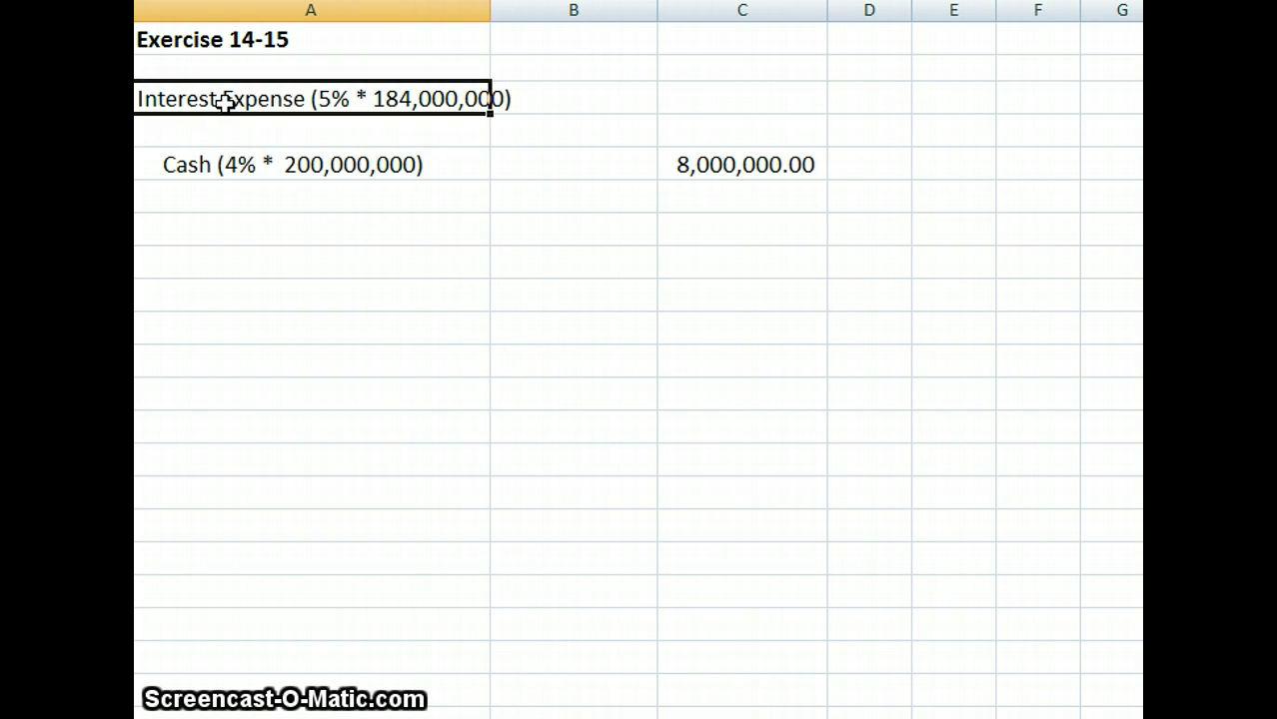
{"action": "double_click", "coordinate": [491, 12]}
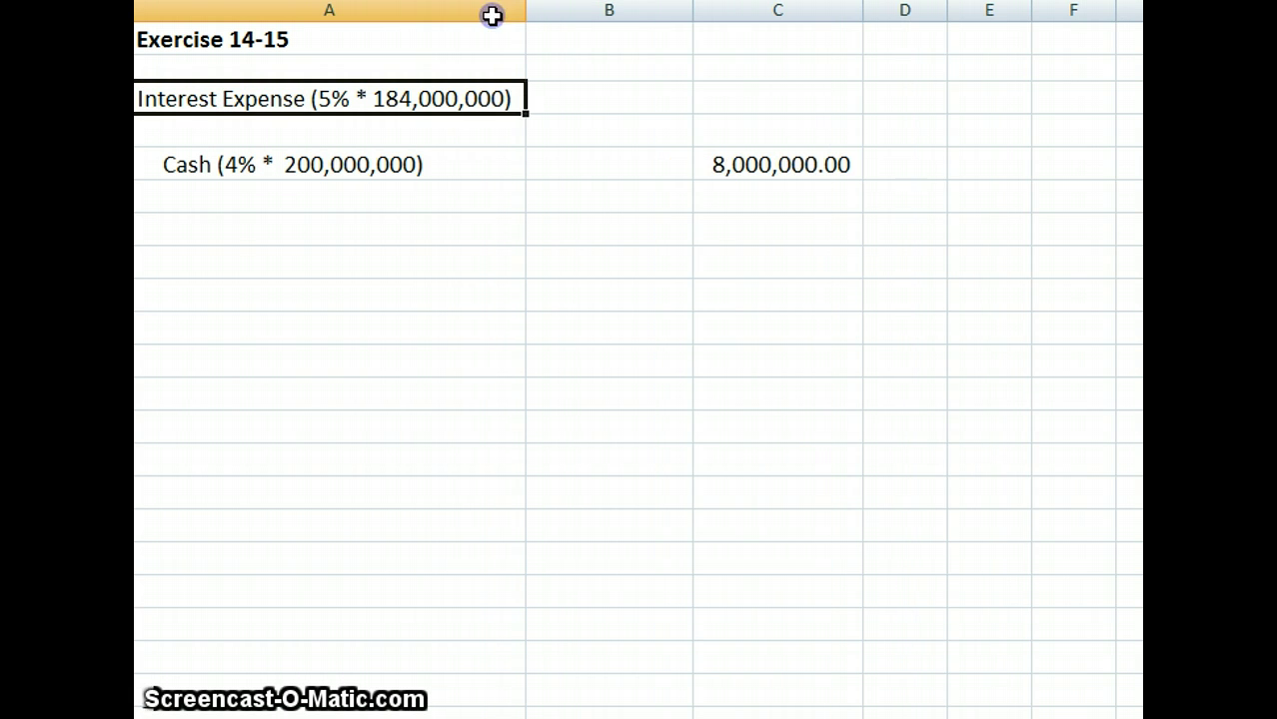
- Enter 9200000 in column B of the Interest Expense row
{"action": "left_click", "coordinate": [613, 96]}
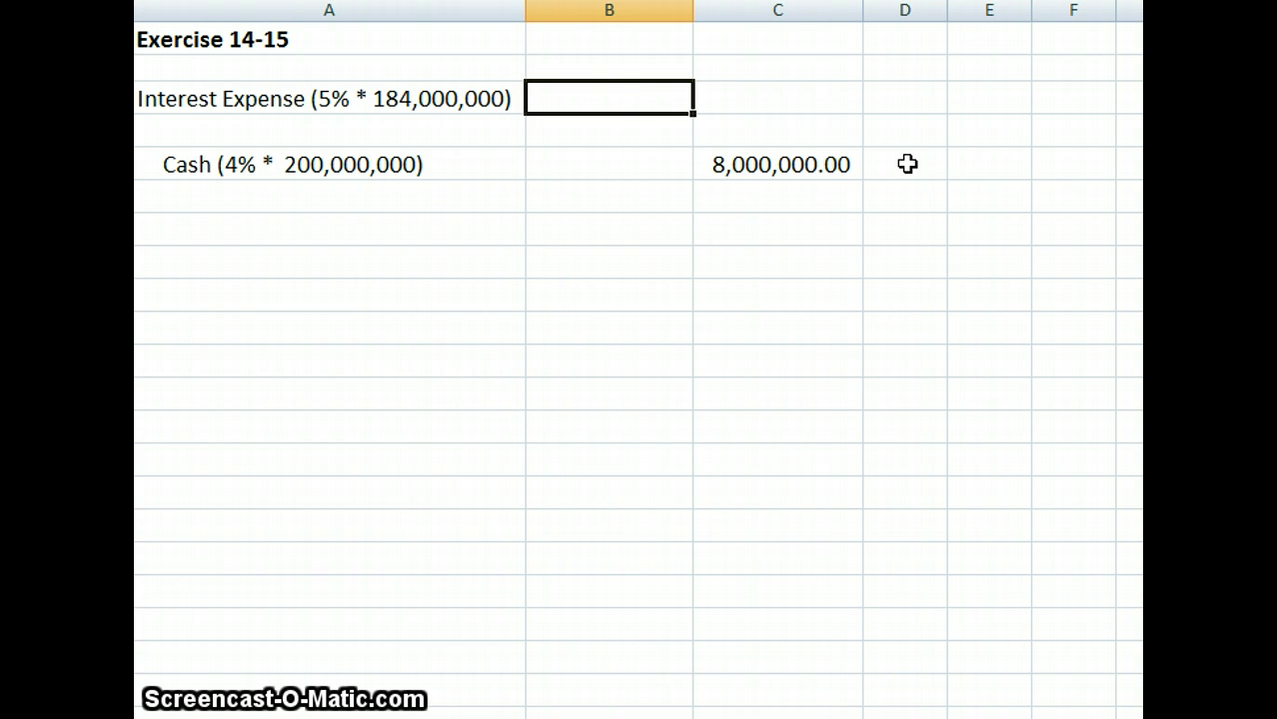
{"action": "type", "text": "9,200,"}
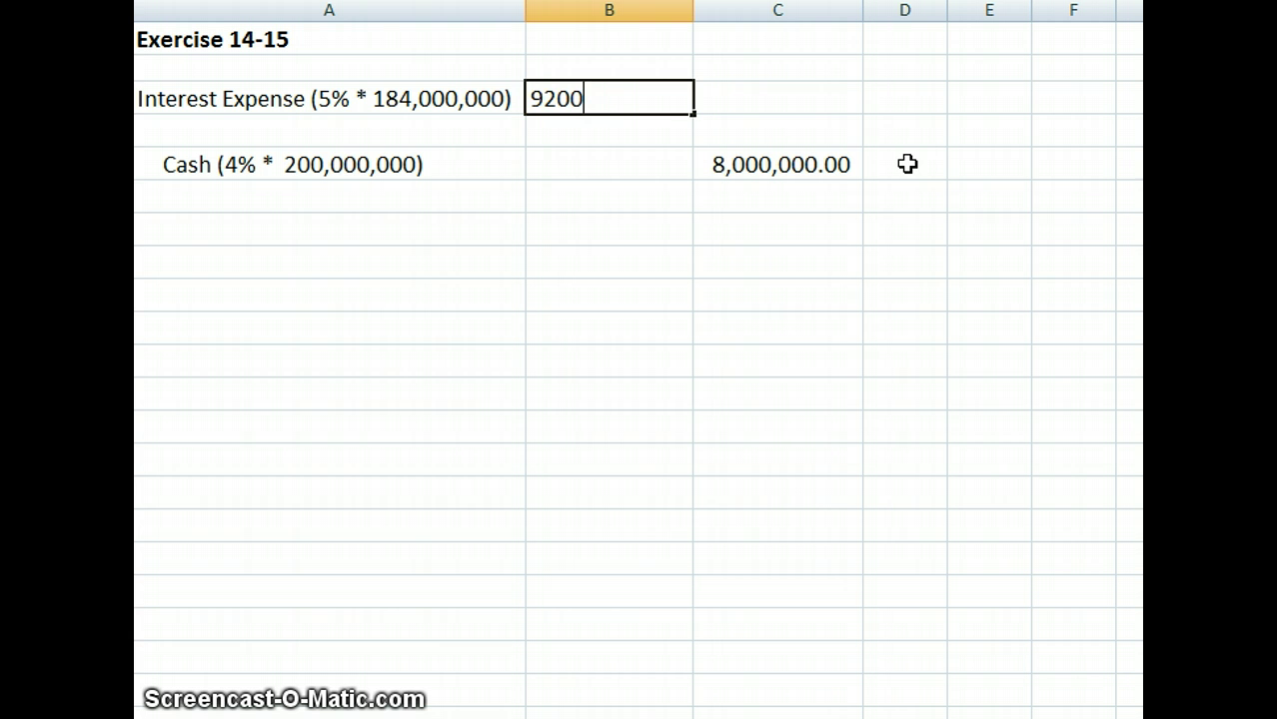
{"action": "type", "text": "000"}
{"action": "key", "text": "Return"}
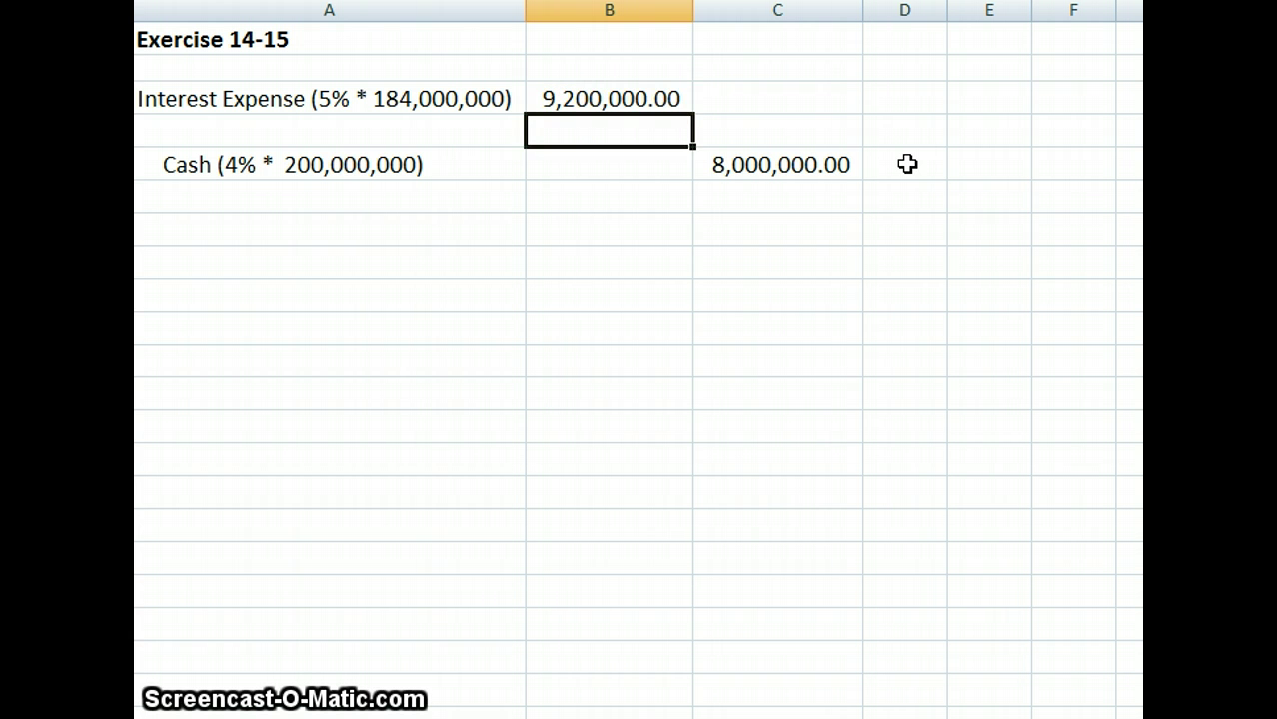
- Enter the indented label "Discount on Bonds (difference)" in column A between the Interest Expense and Cash rows
{"action": "key", "text": "Left"}
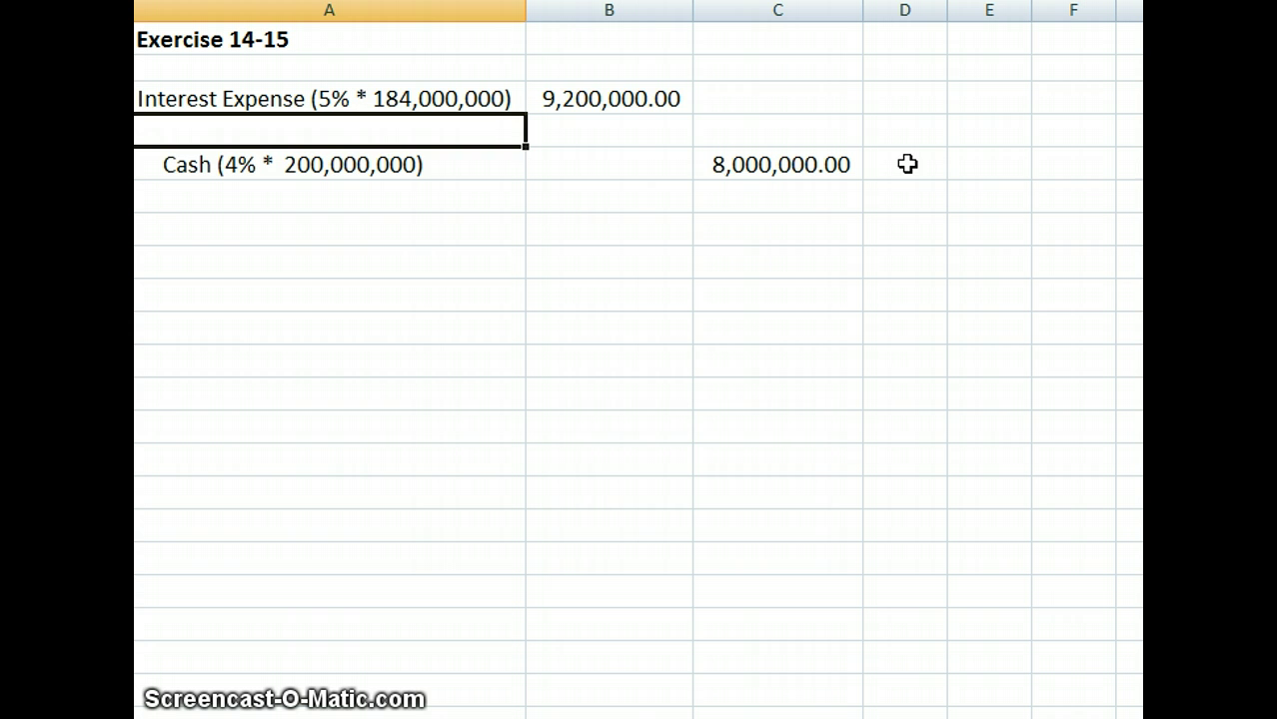
{"action": "type", "text": "D"}
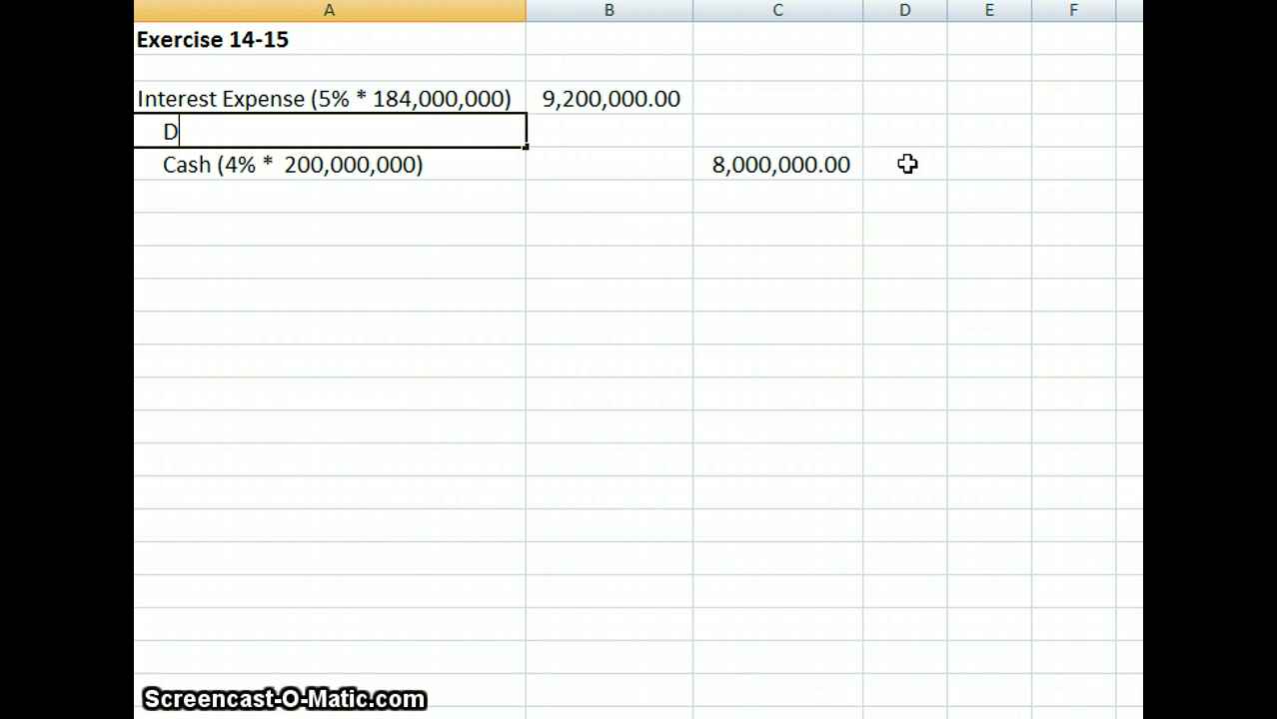
{"action": "type", "text": "iscount"}
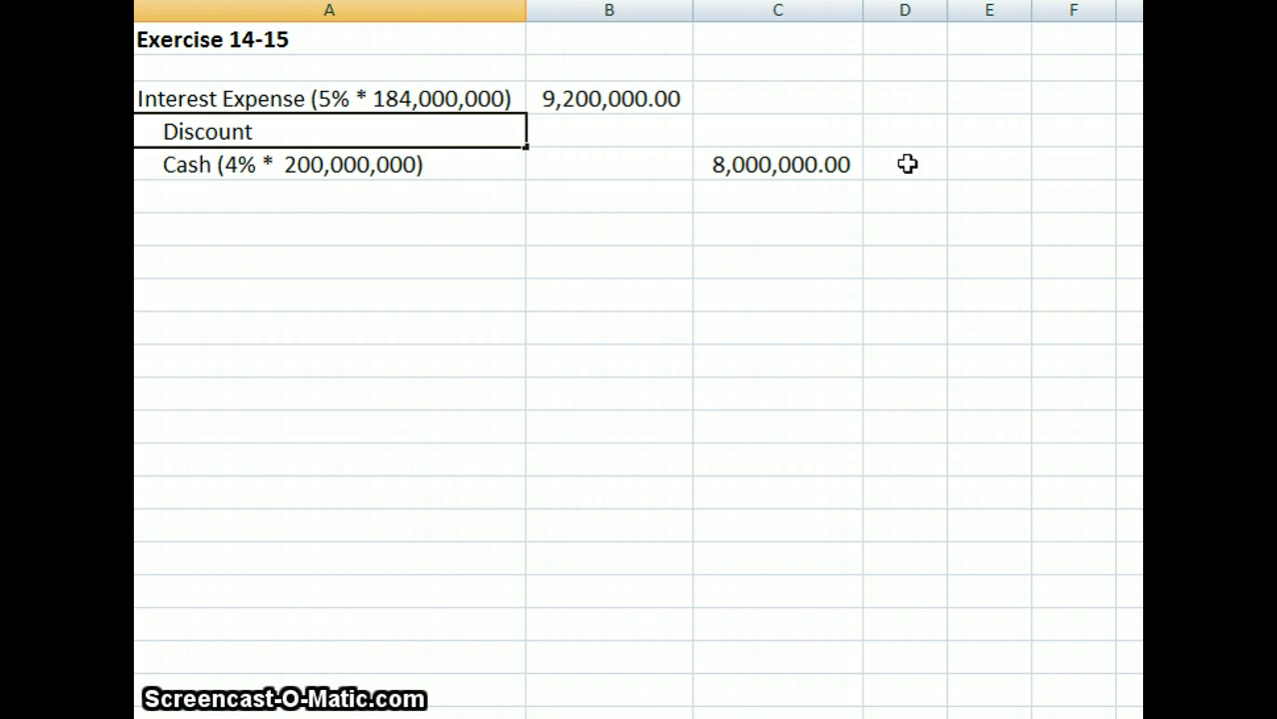
{"action": "type", "text": " on"}
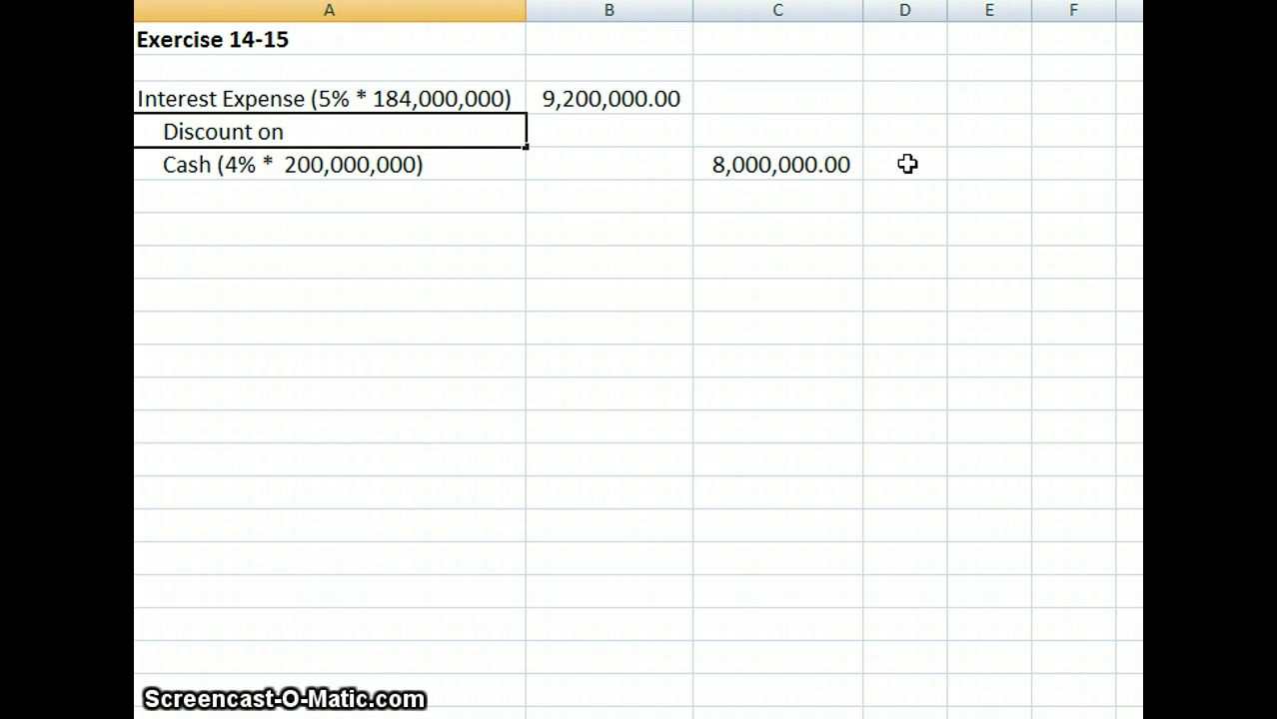
{"action": "type", "text": " Bnd"}
{"action": "key", "text": "BackSpace"}
{"action": "key", "text": "BackSpace"}
{"action": "type", "text": "opn"}
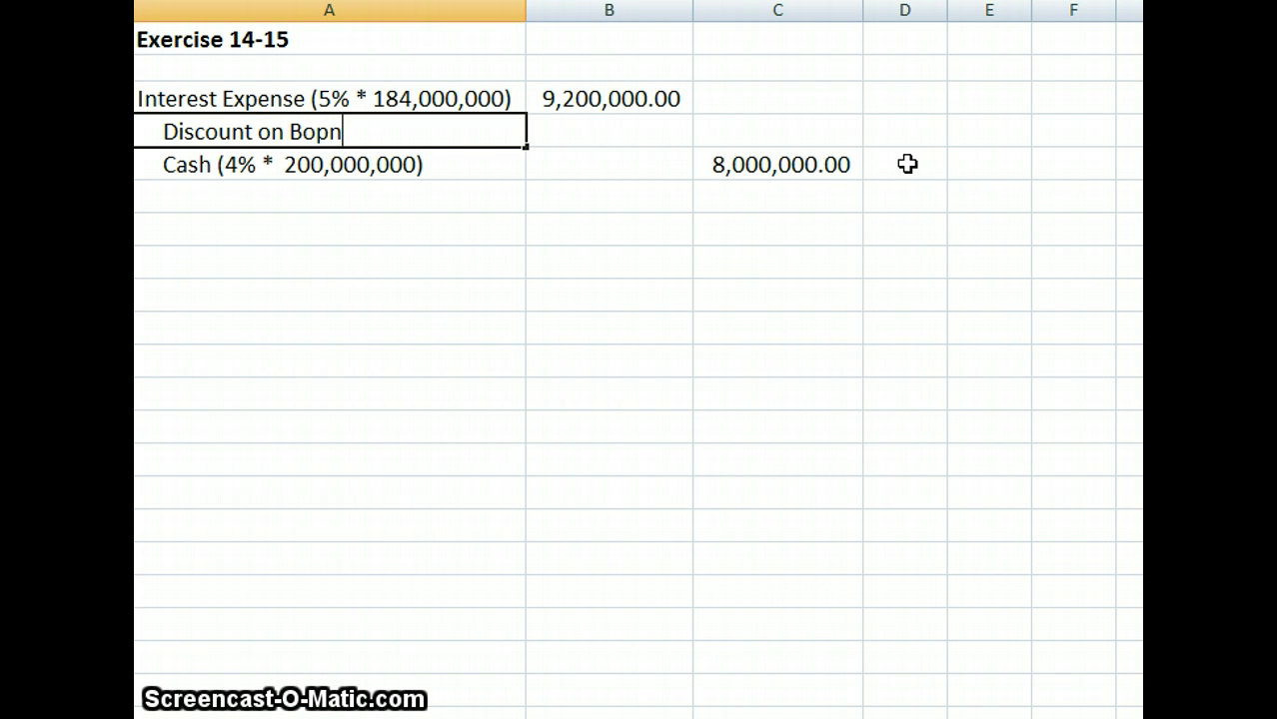
{"action": "key", "text": "BackSpace"}
{"action": "key", "text": "BackSpace"}
{"action": "type", "text": "nds"}
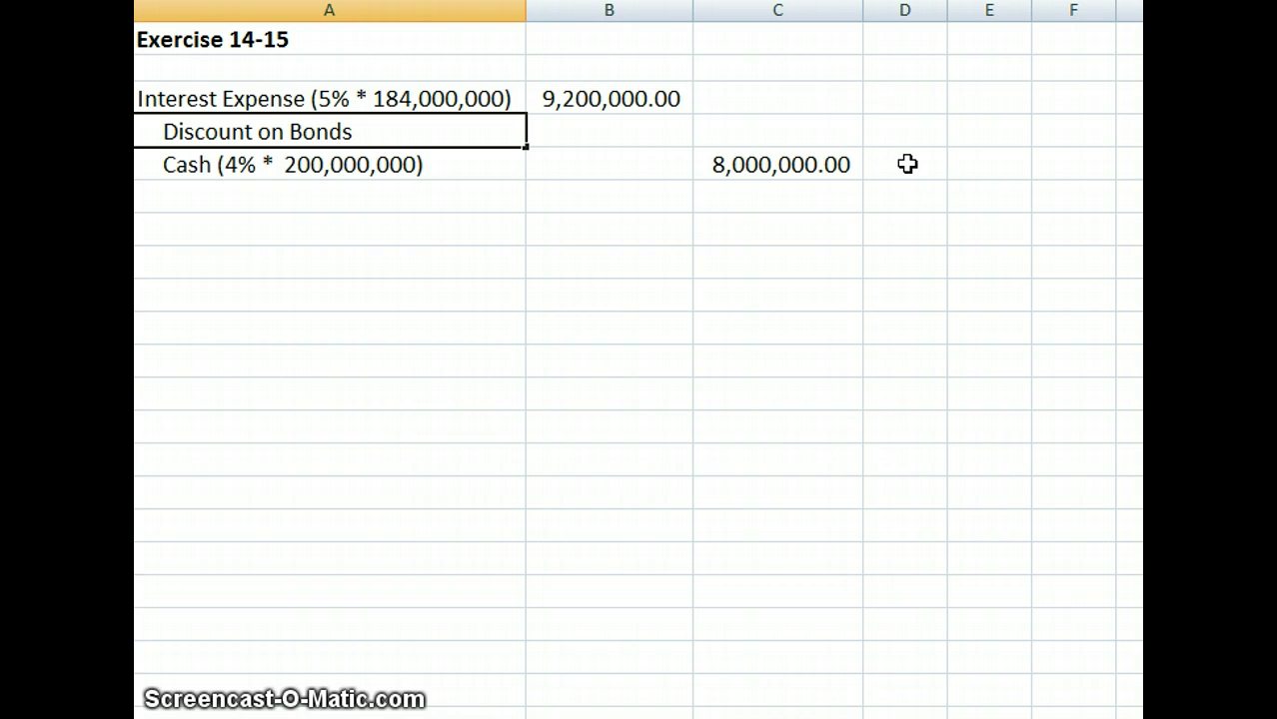
{"action": "type", "text": " ("}
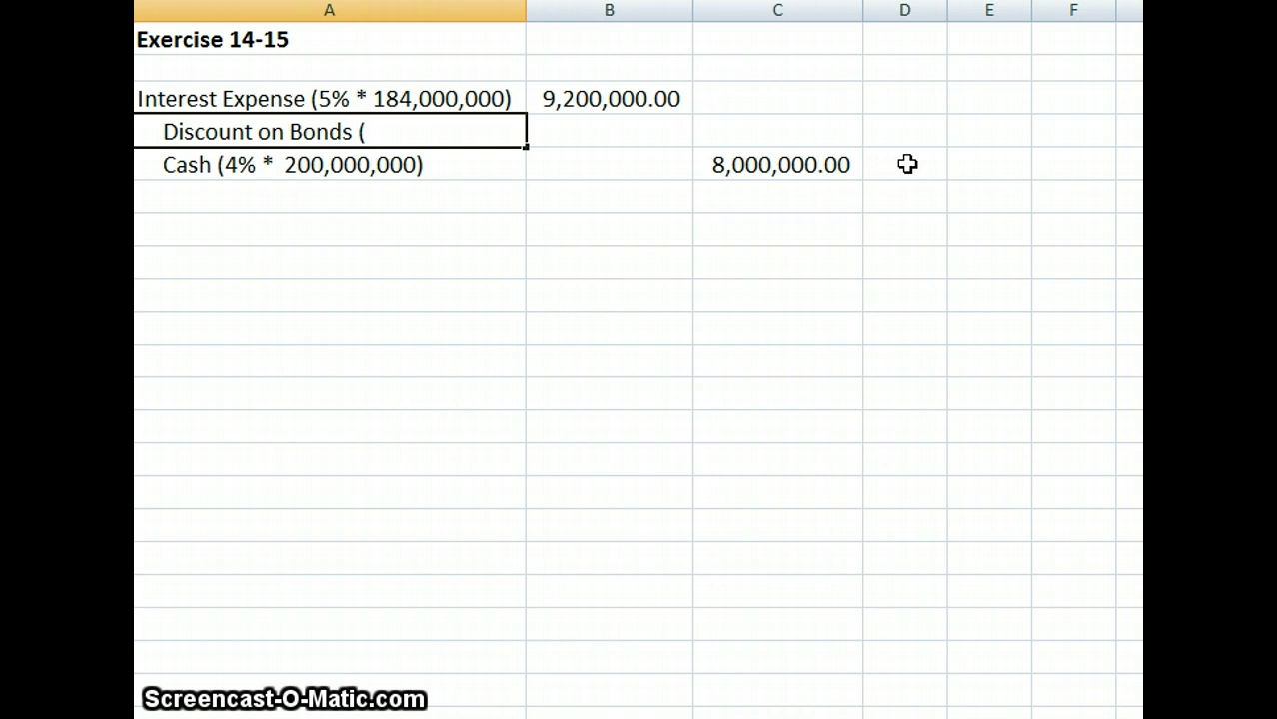
{"action": "type", "text": "differ"}
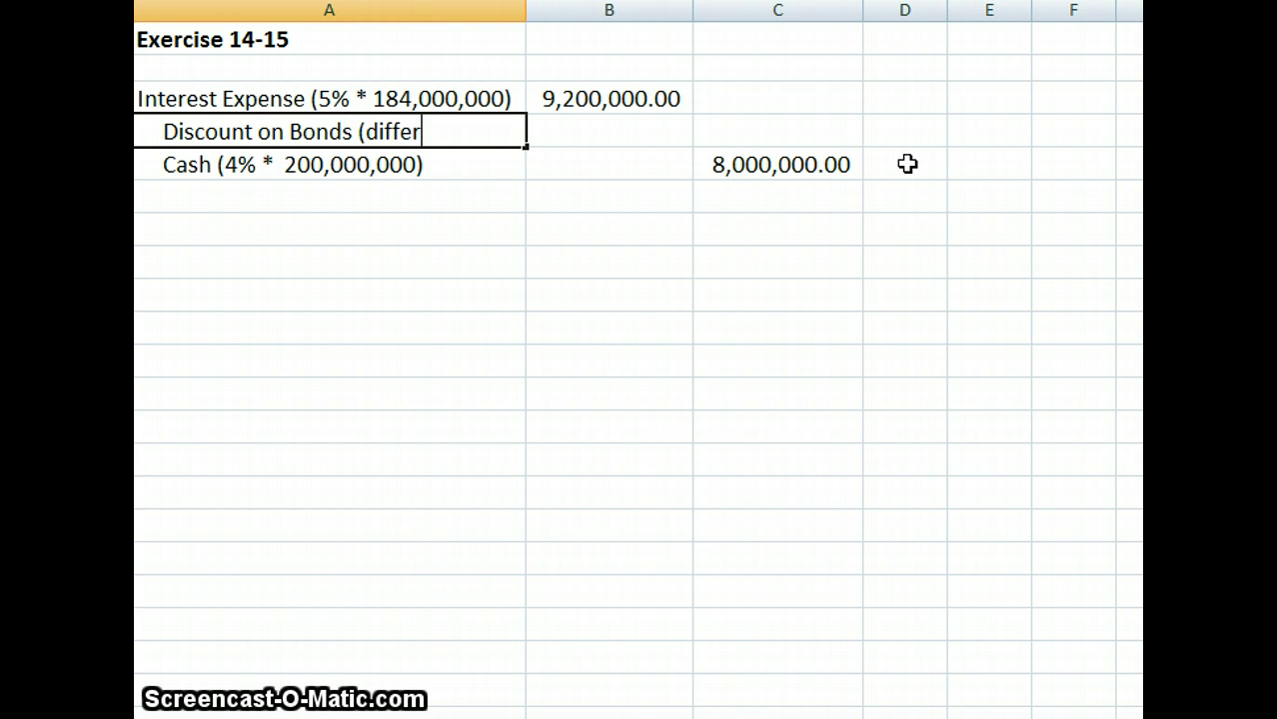
{"action": "type", "text": "ence)"}
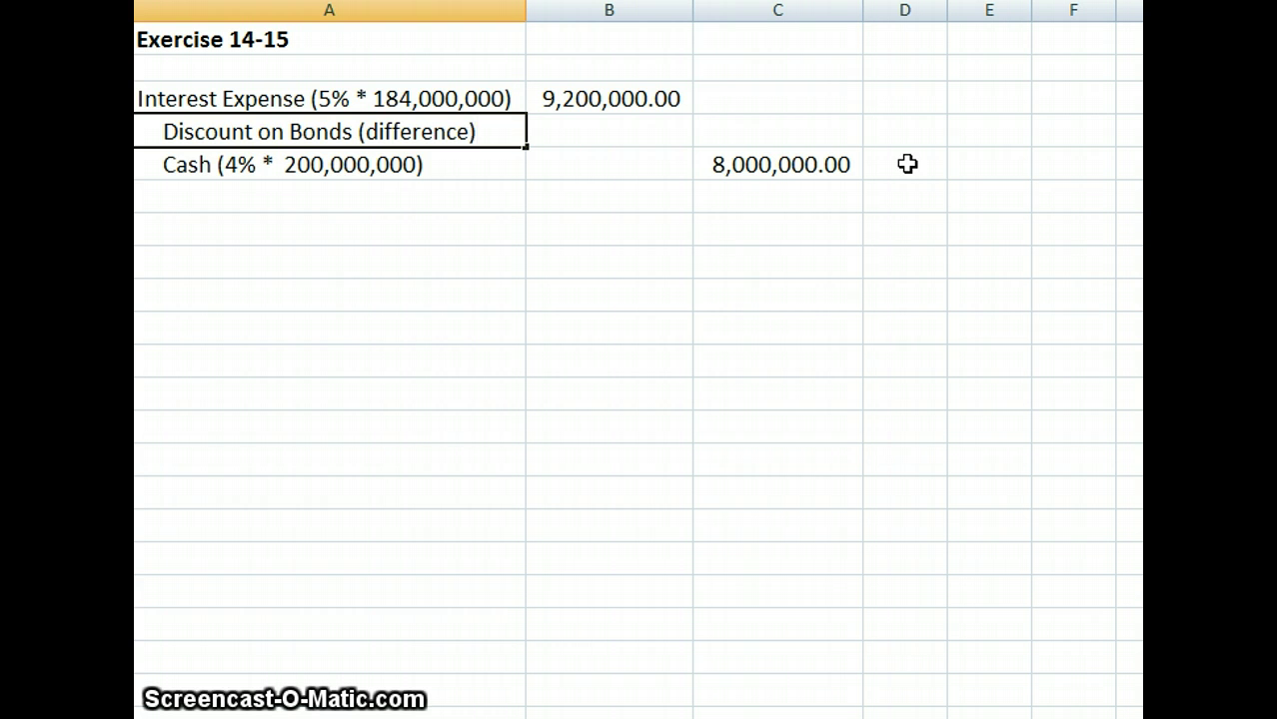
- Enter 1200000 in column C of the Discount on Bonds row
{"action": "key", "text": "Tab"}
{"action": "key", "text": "Tab"}
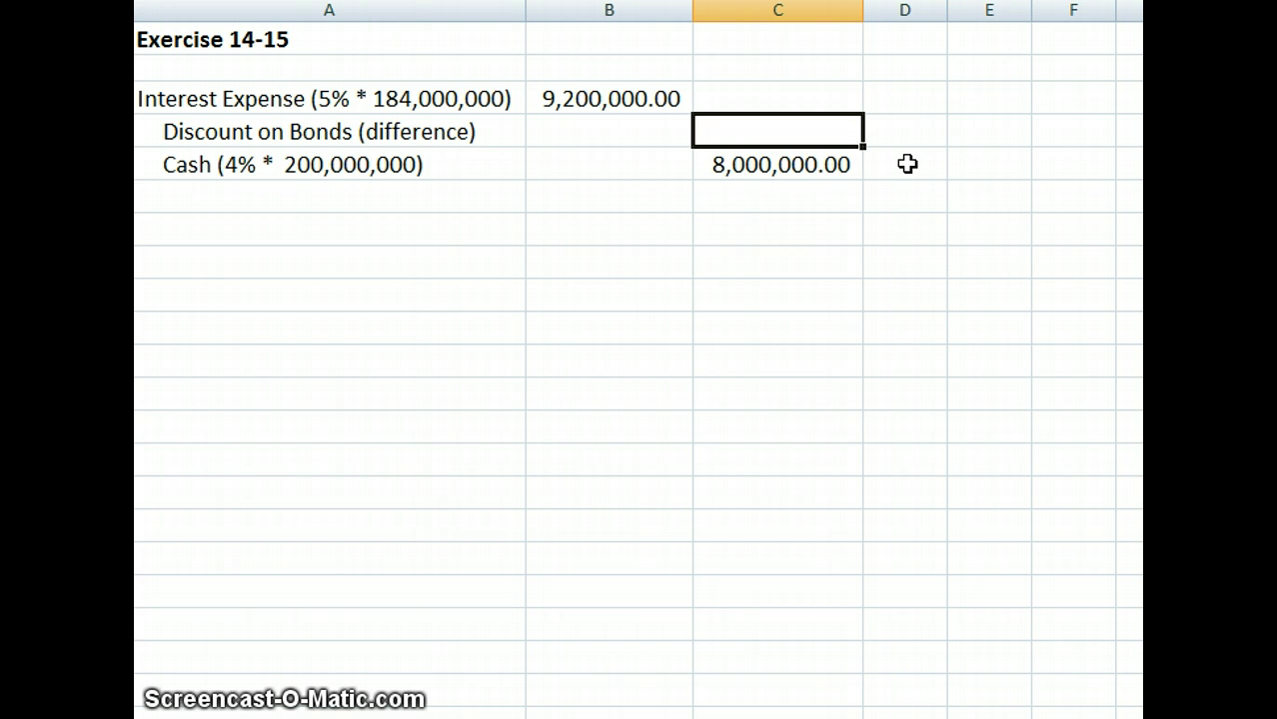
{"action": "type", "text": "1,200,"}
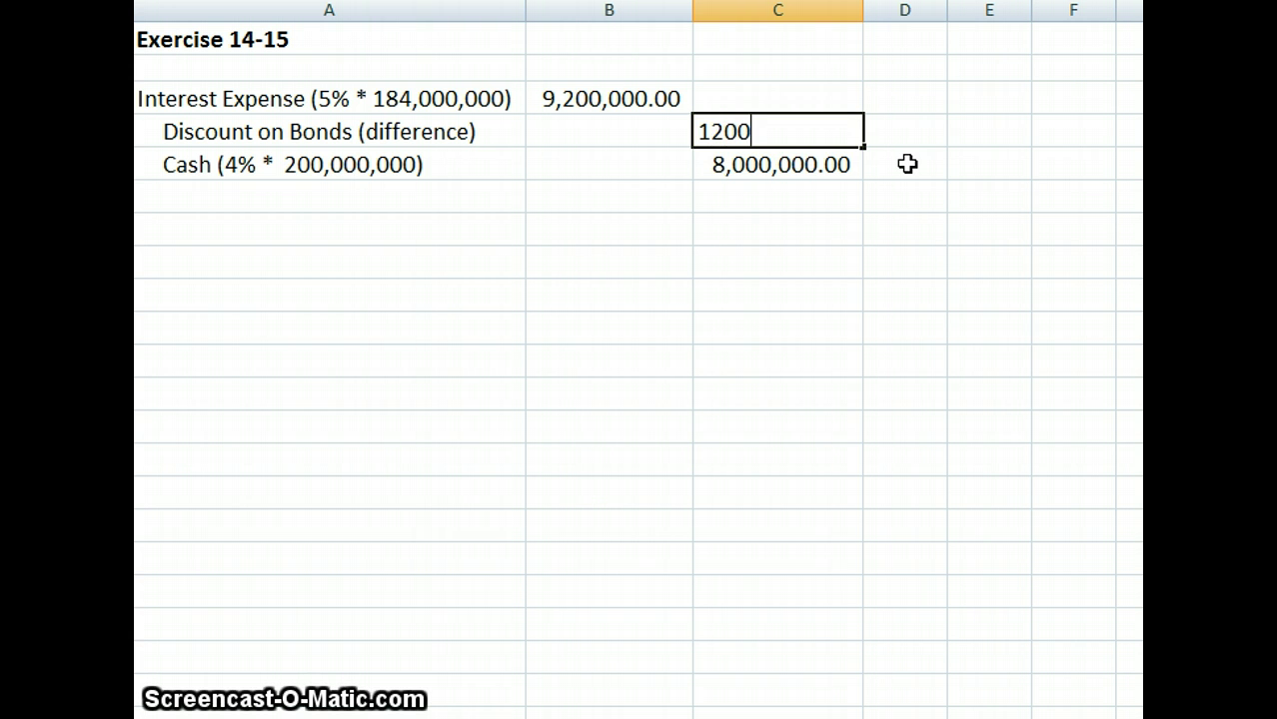
{"action": "type", "text": "000"}
{"action": "key", "text": "Return"}
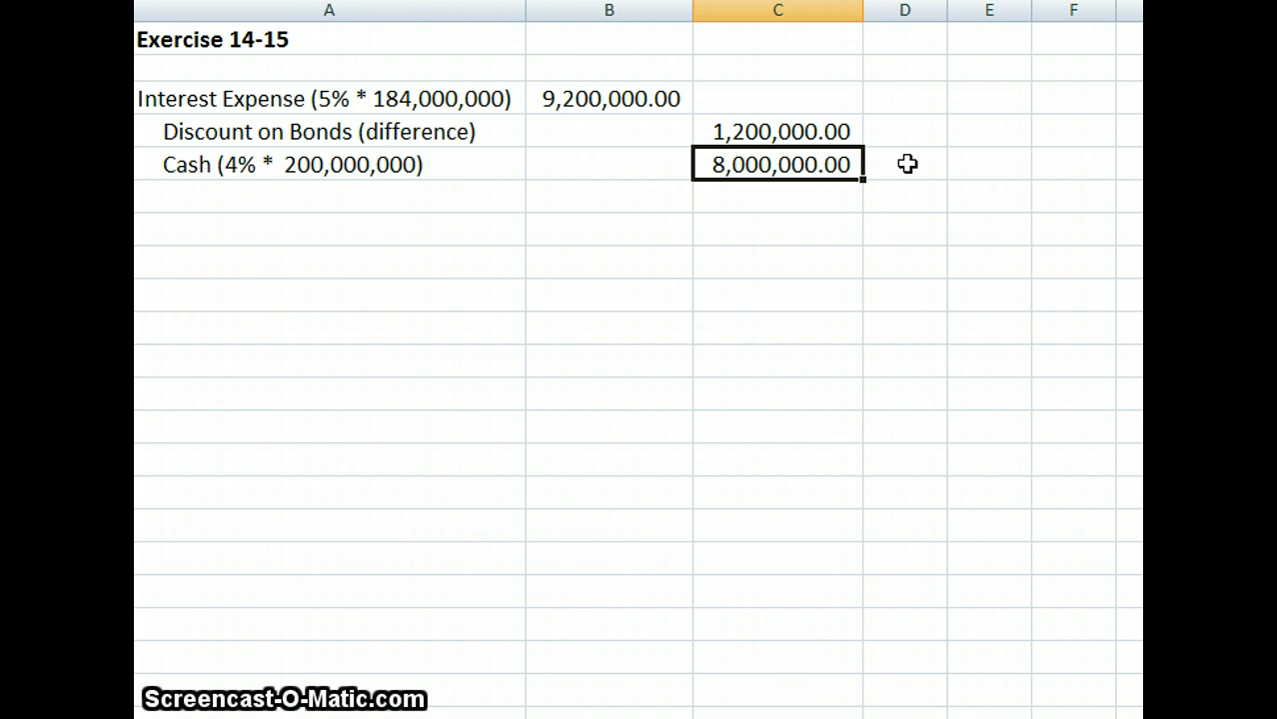
- Copy the three account labels to column A below the first entry, leaving two blank rows between, and widen column A
{"action": "key", "text": "Down"}
{"action": "key", "text": "Left"}
{"action": "key", "text": "Down"}
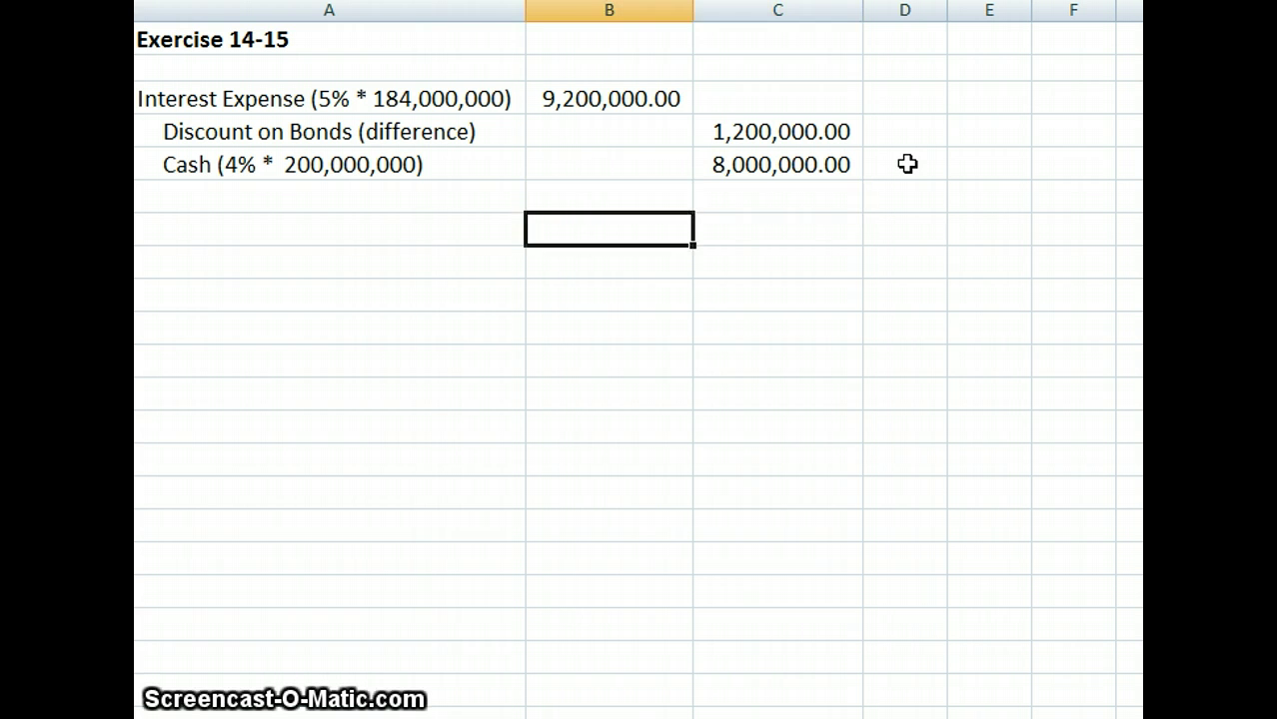
{"action": "key", "text": "Left"}
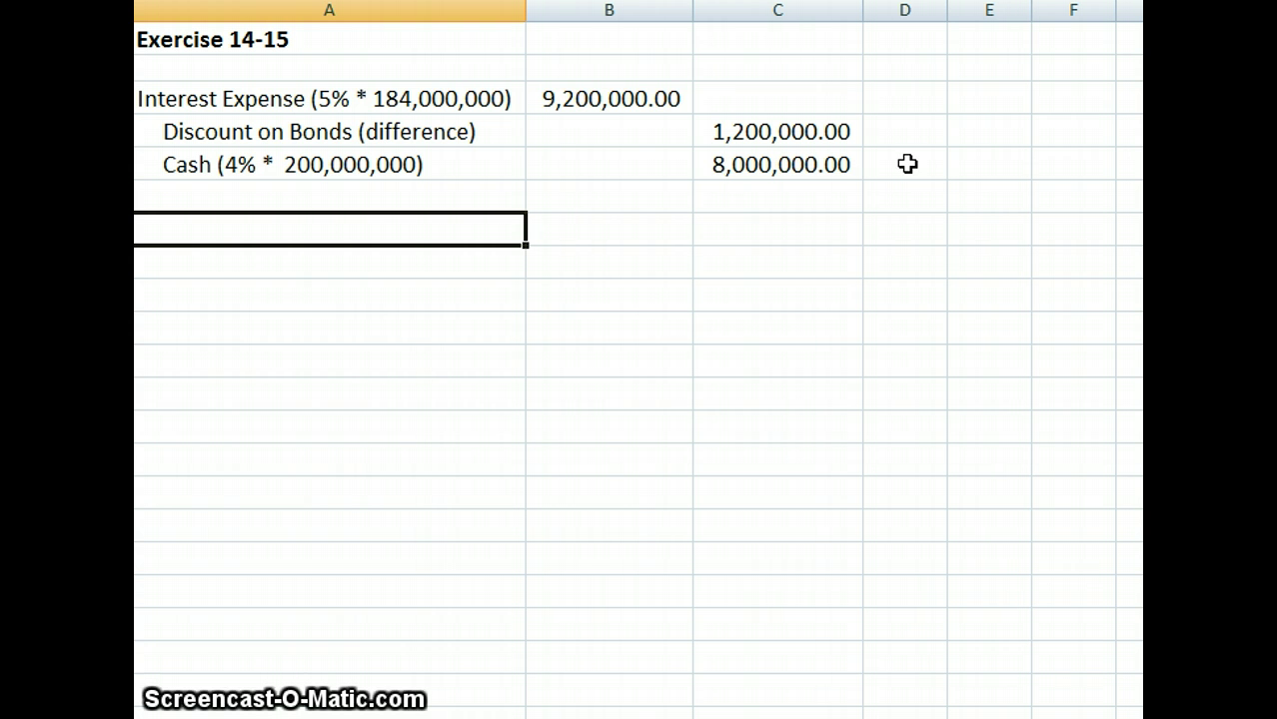
{"action": "left_click_drag", "start_coordinate": [234, 97], "coordinate": [234, 170]}
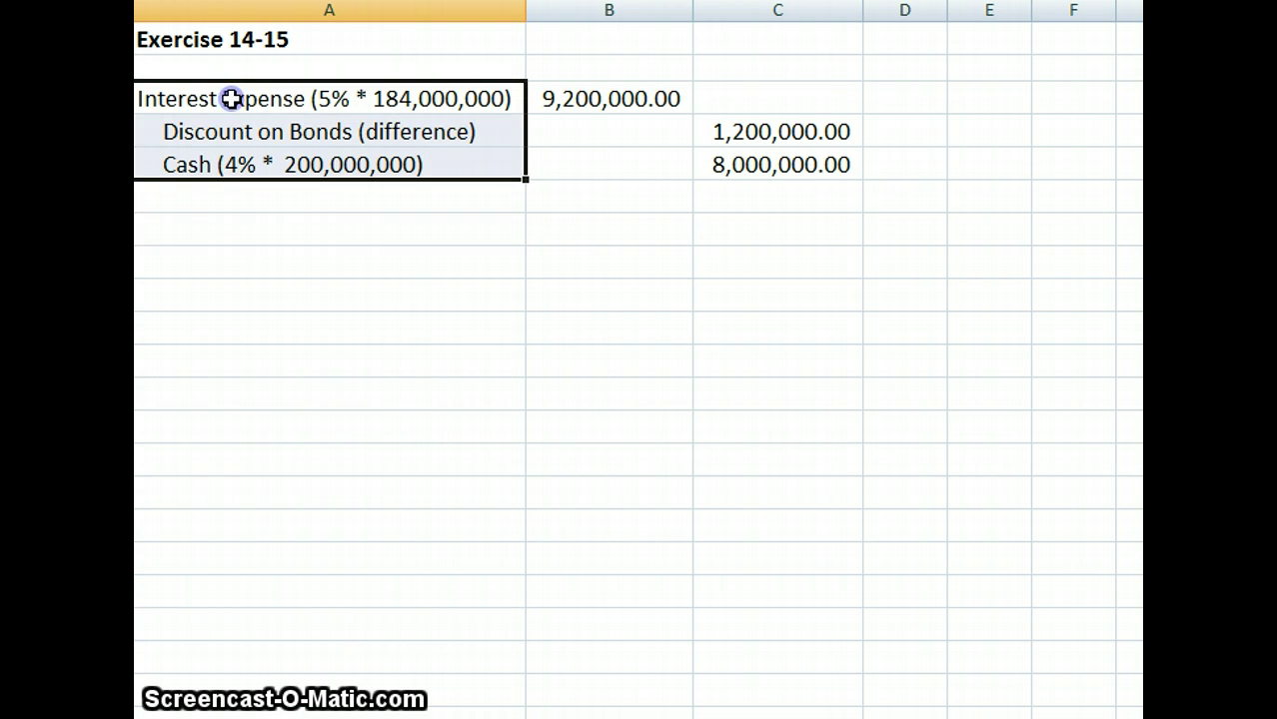
{"action": "right_click", "coordinate": [268, 134]}
{"action": "left_click", "coordinate": [330, 174]}
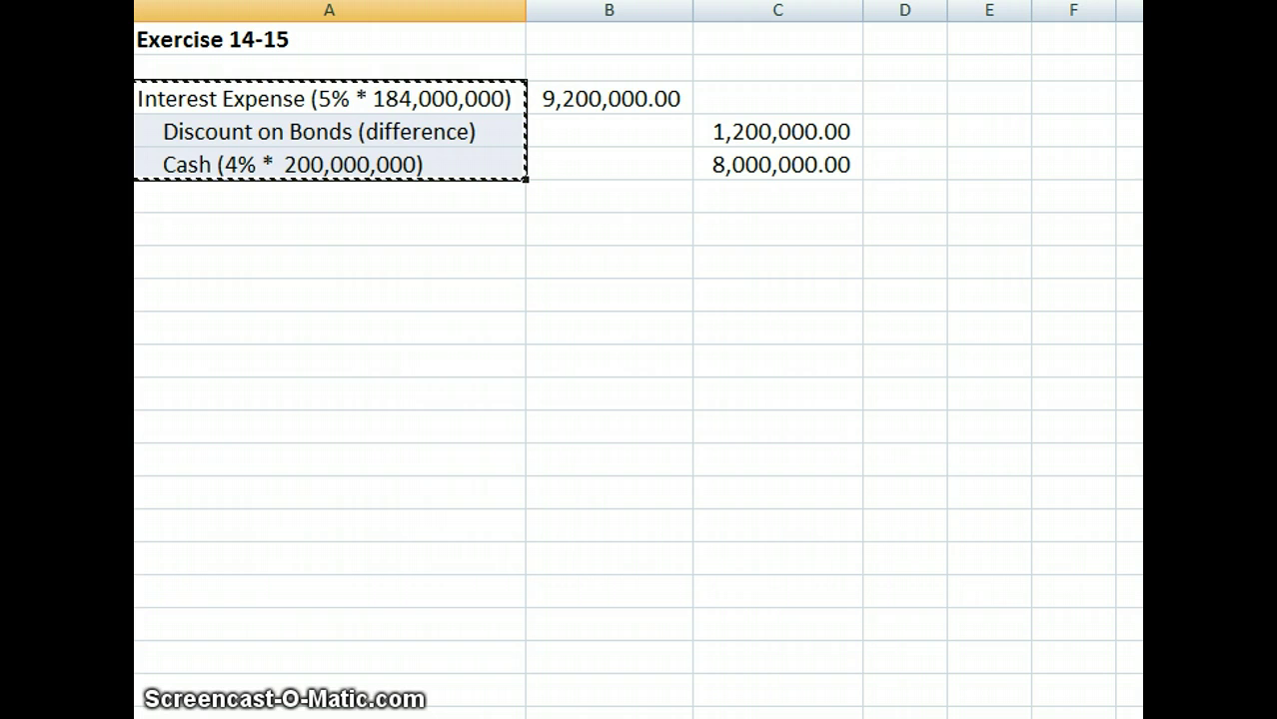
{"action": "right_click", "coordinate": [204, 268]}
{"action": "left_click", "coordinate": [230, 341]}
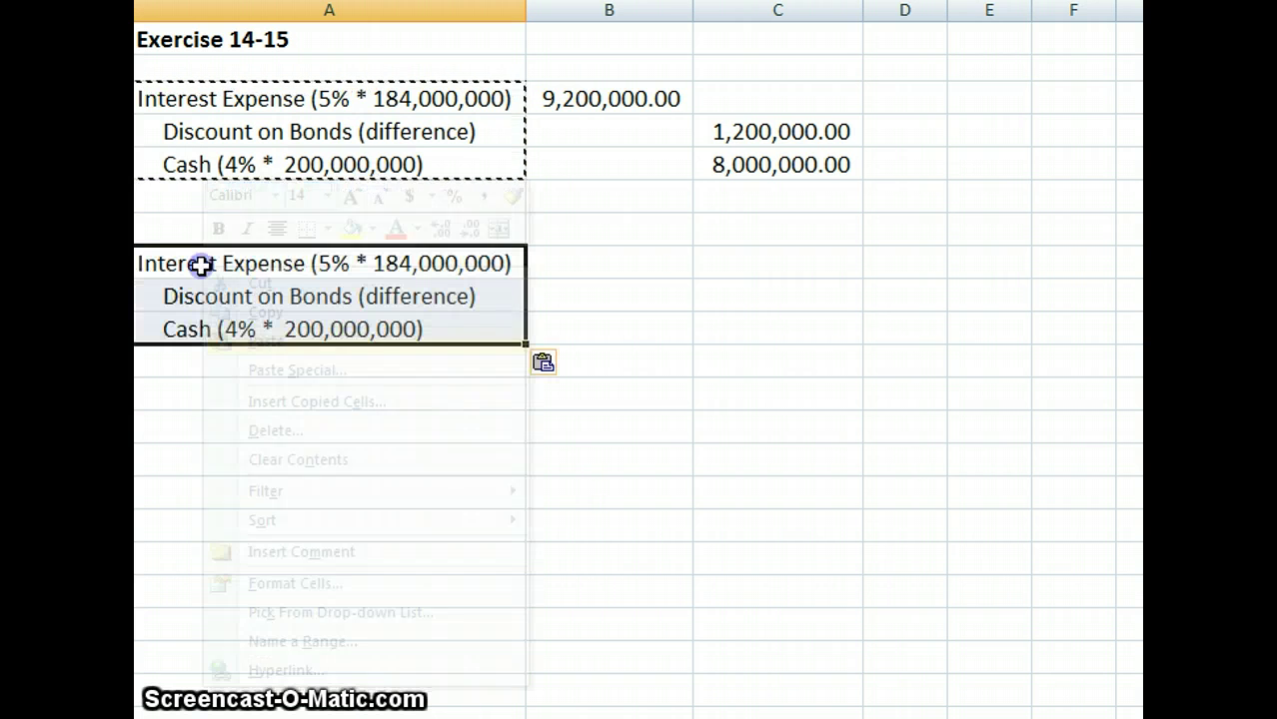
{"action": "left_click_drag", "start_coordinate": [525, 10], "coordinate": [670, 10]}
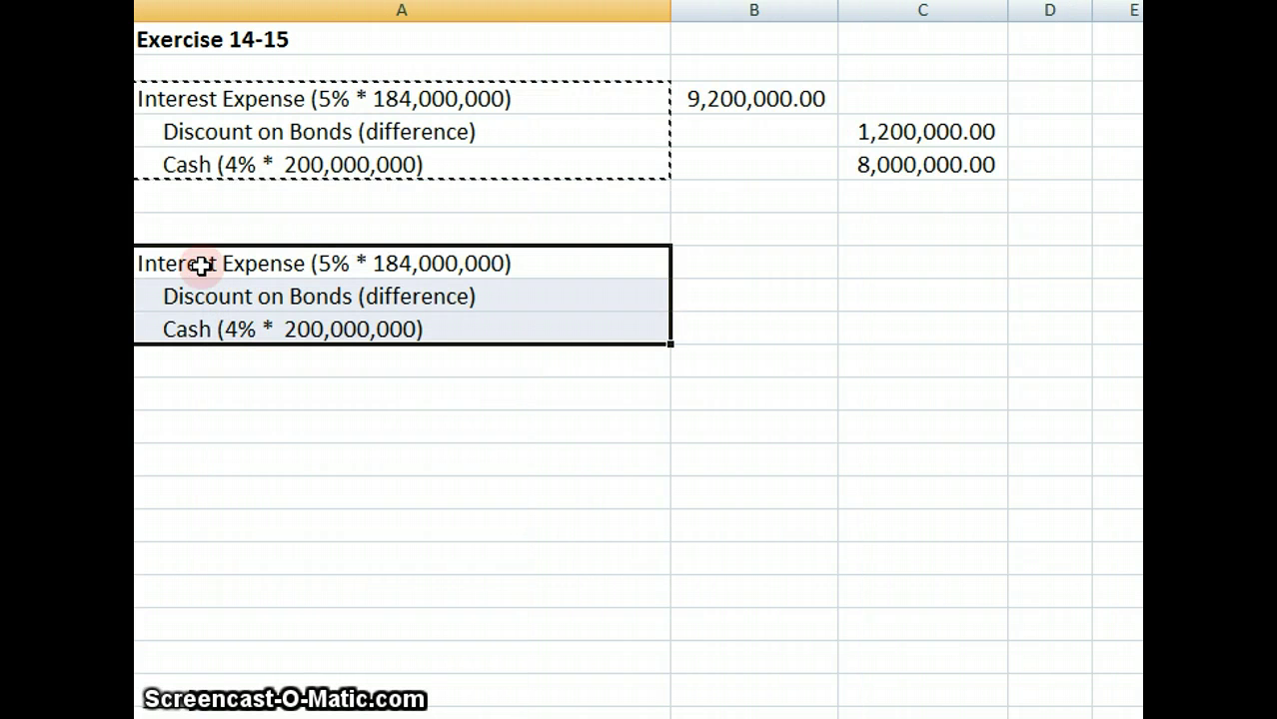
- Enter 8000000 in column C of the second entry's Cash row
{"action": "left_click", "coordinate": [280, 332]}
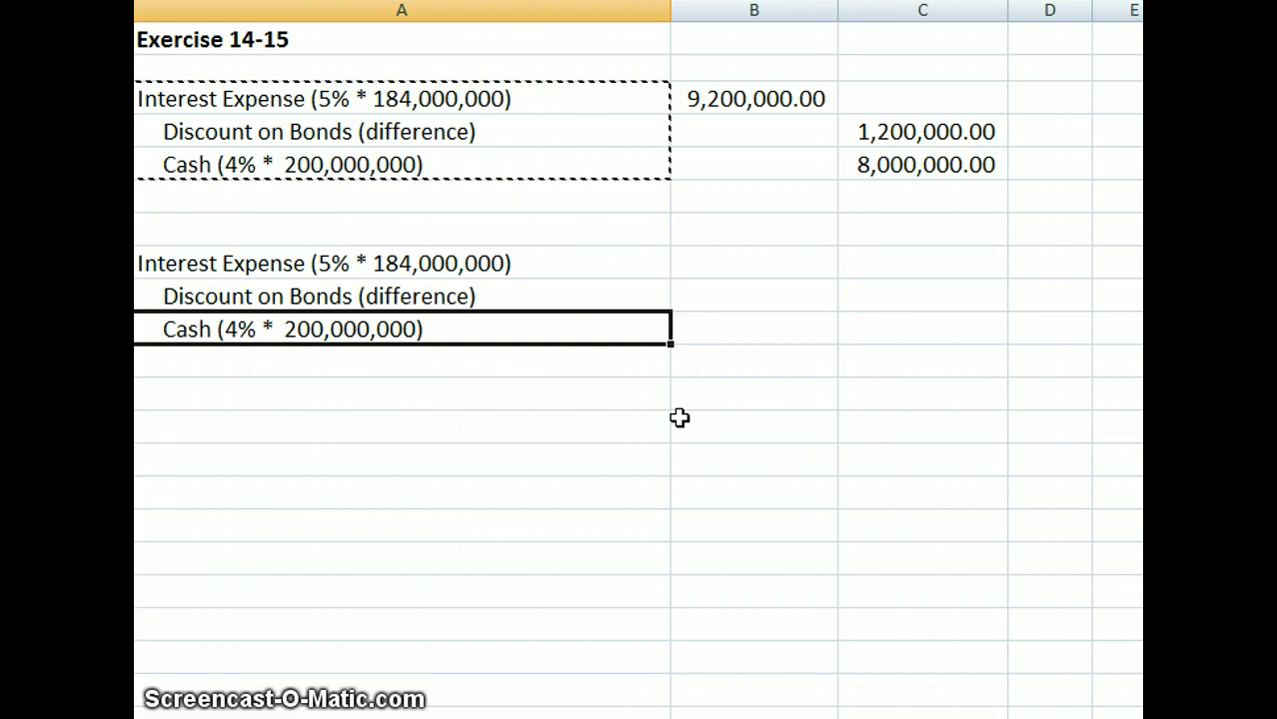
{"action": "key", "text": "Right"}
{"action": "key", "text": "Right"}
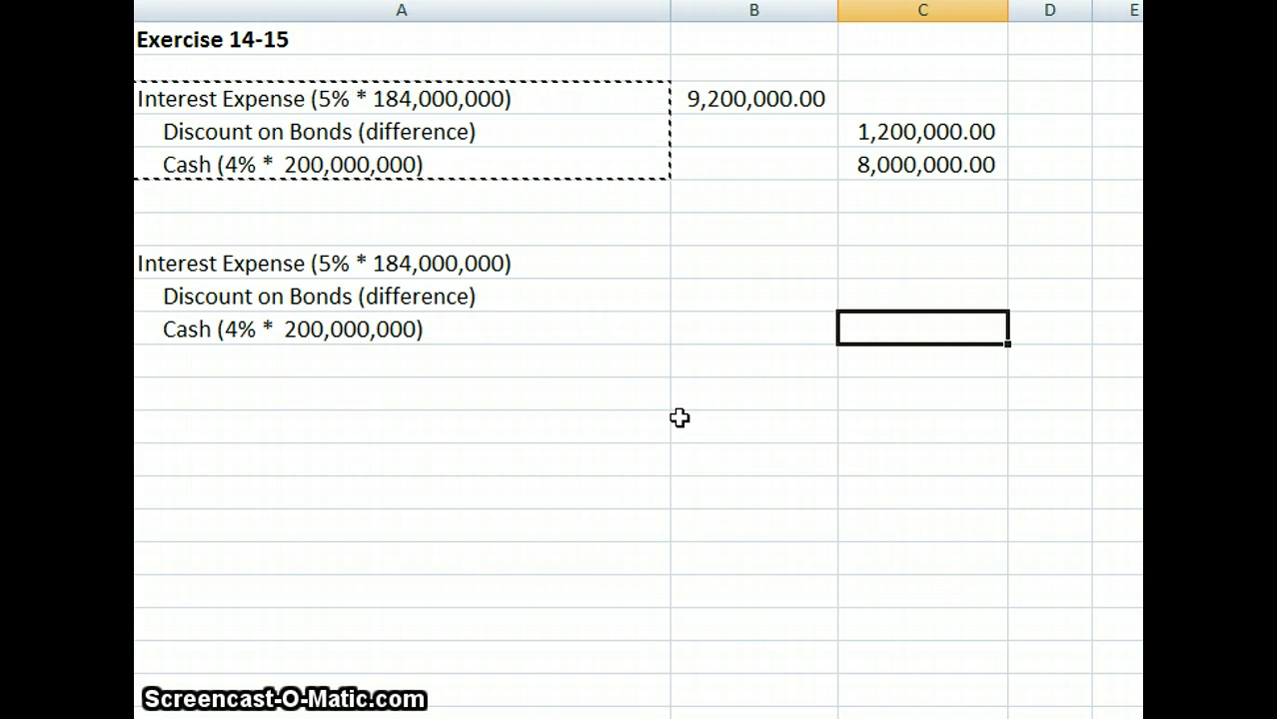
{"action": "type", "text": "8,000"}
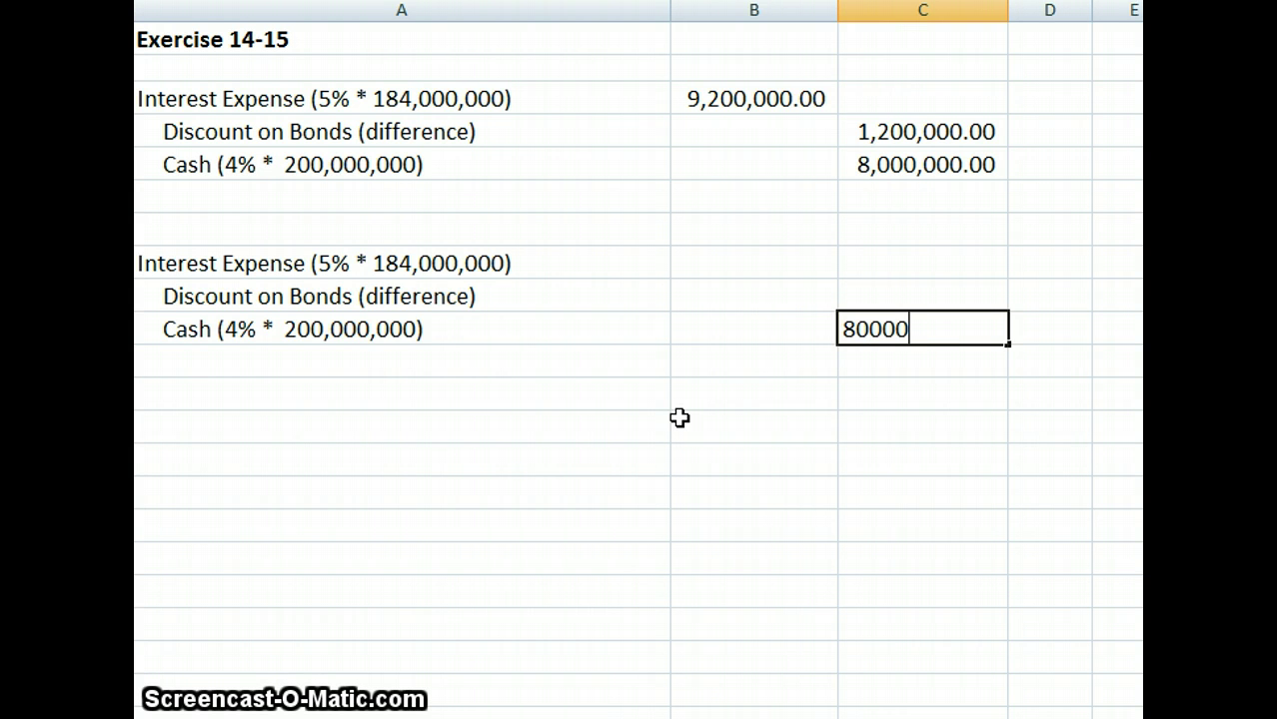
{"action": "type", "text": ",000"}
{"action": "key", "text": "Return"}
- Change the second entry's Interest Expense label to "Interest Expense (5% * (184,000,000+1,200,000)"
{"action": "key", "text": "Up"}
{"action": "key", "text": "Up"}
{"action": "key", "text": "Up"}
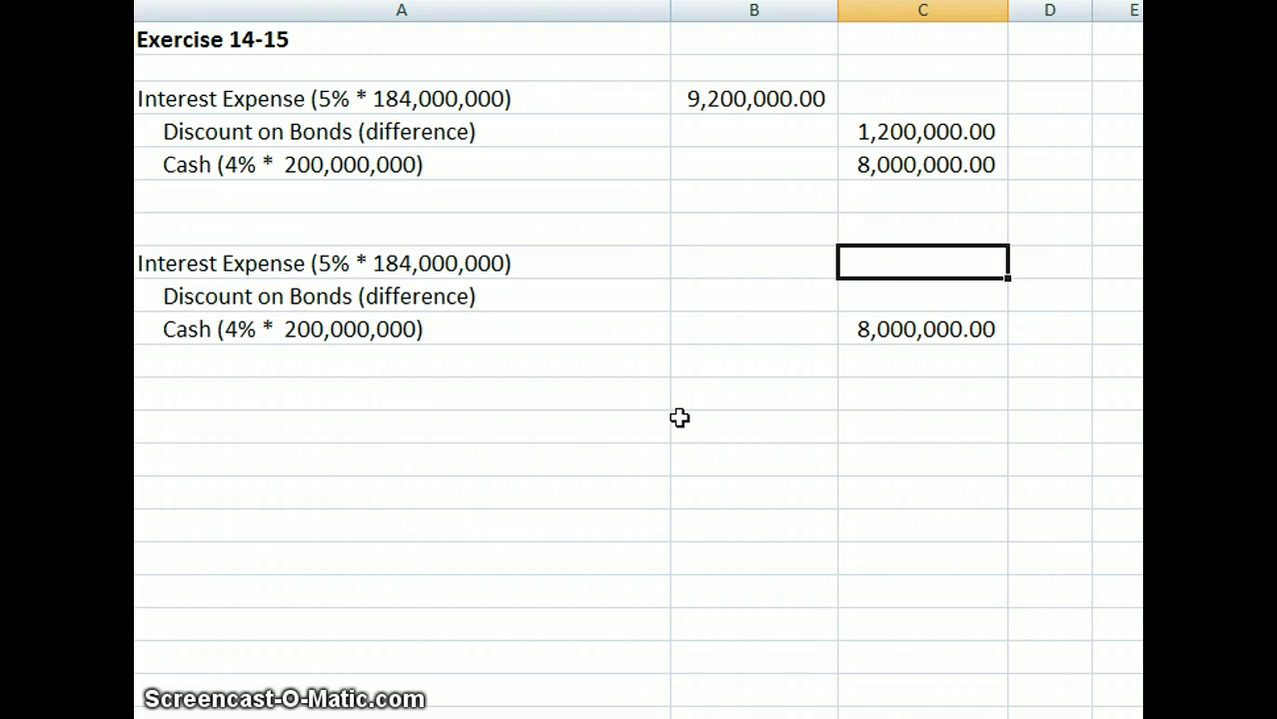
{"action": "key", "text": "Left"}
{"action": "key", "text": "Left"}
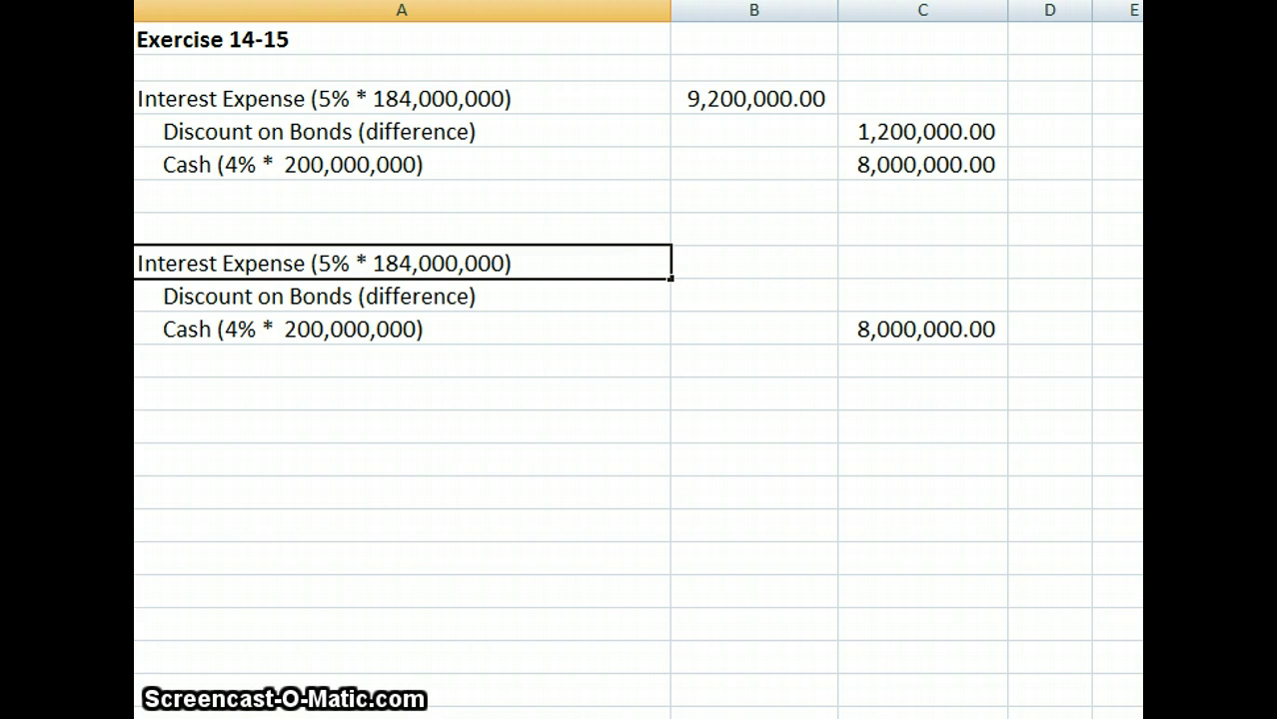
{"action": "type", "text": "("}
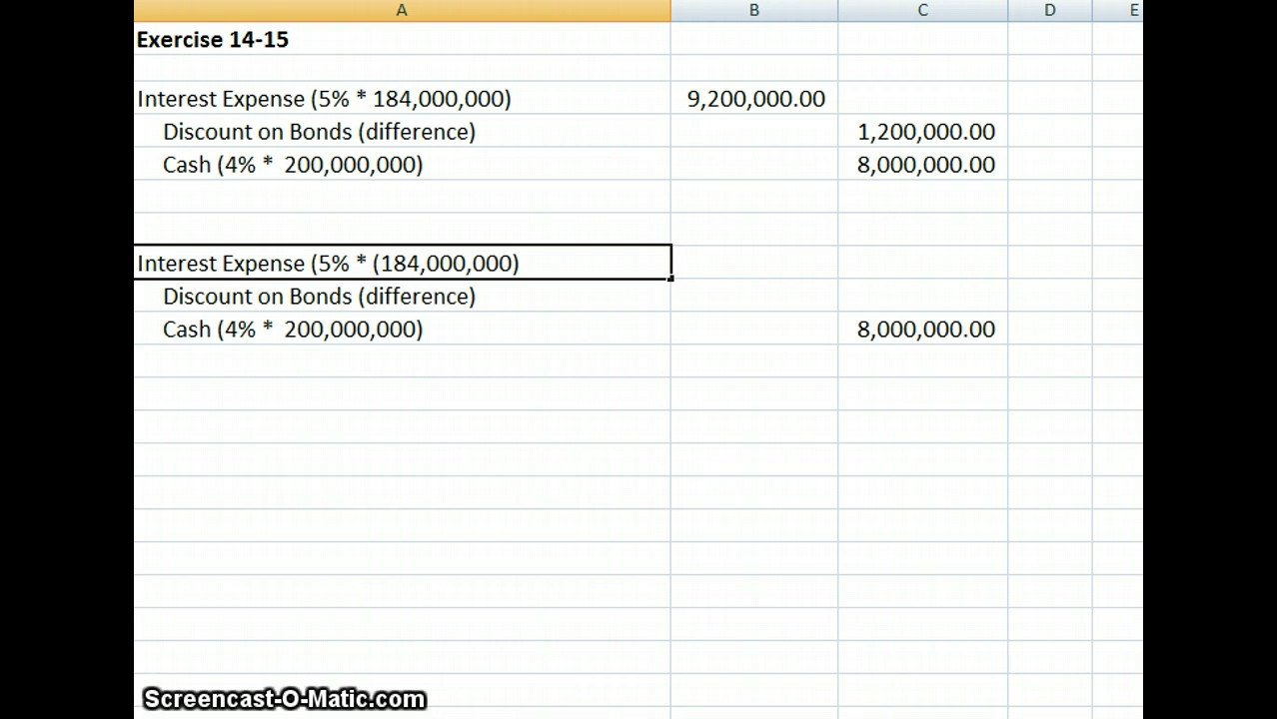
{"action": "type", "text": "+"}
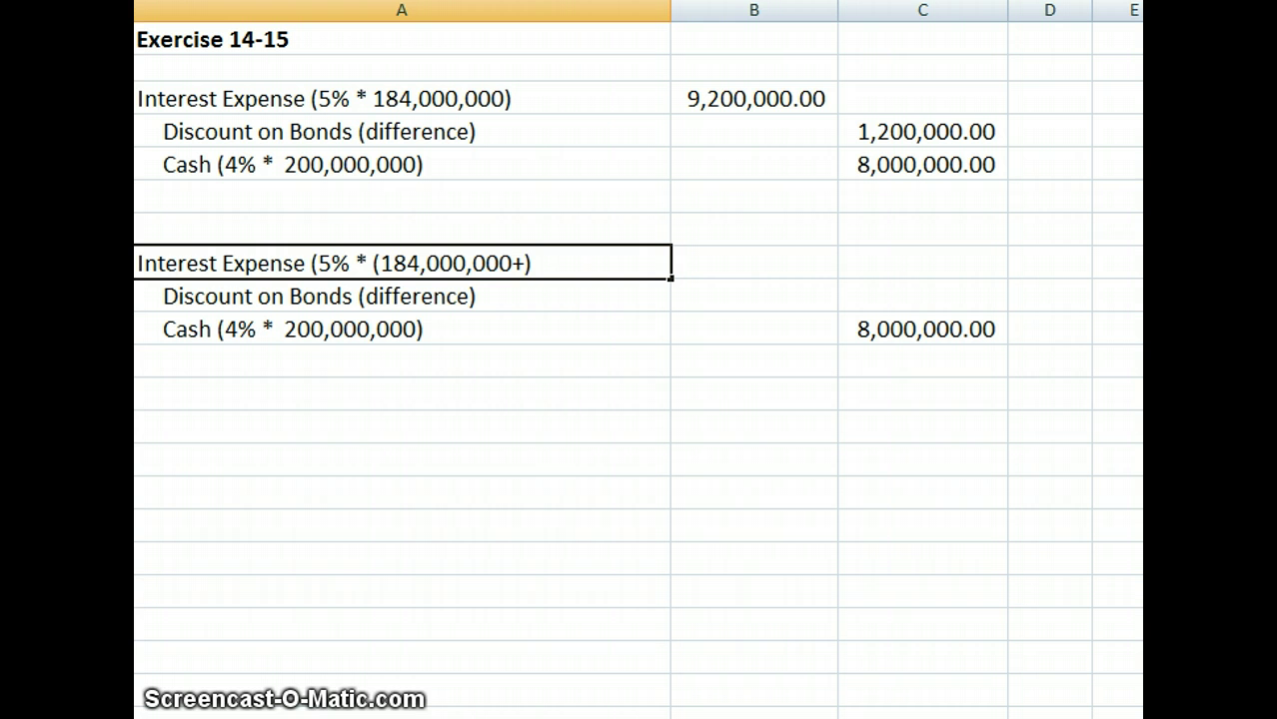
{"action": "type", "text": "12"}
{"action": "key", "text": "BackSpace"}
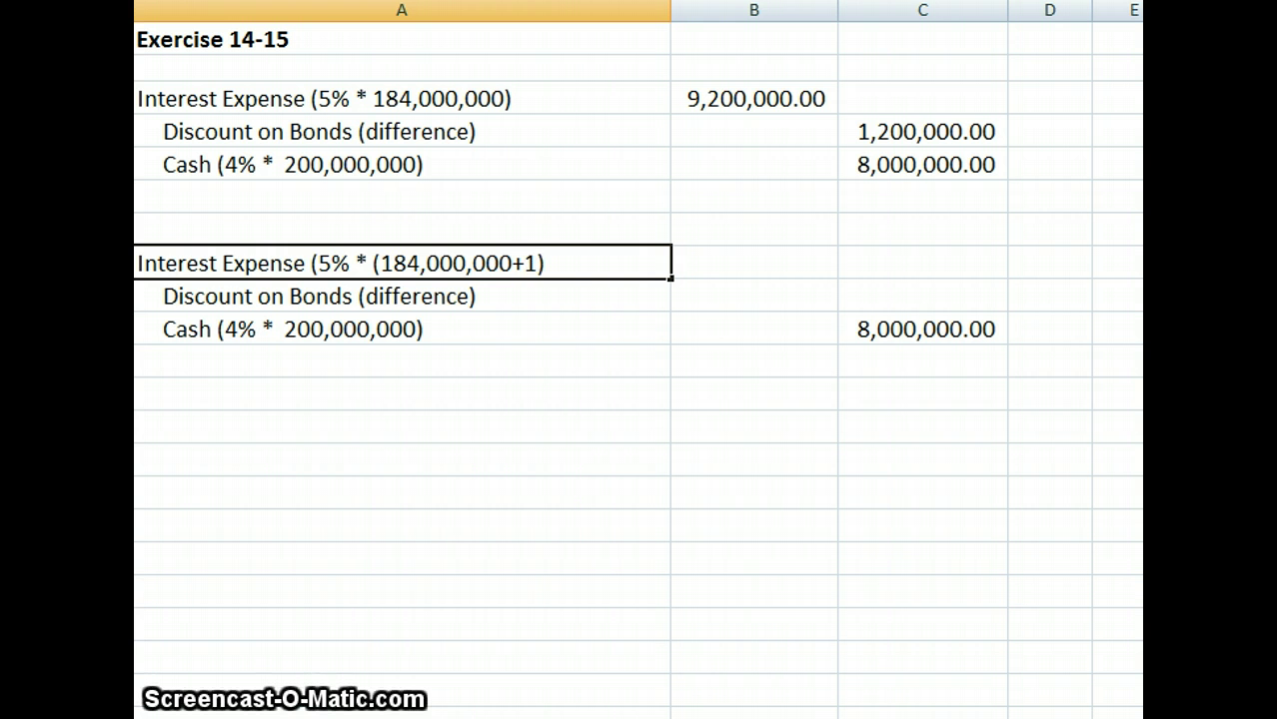
{"action": "type", "text": ",000"}
{"action": "key", "text": "BackSpace"}
{"action": "key", "text": "BackSpace"}
{"action": "key", "text": "BackSpace"}
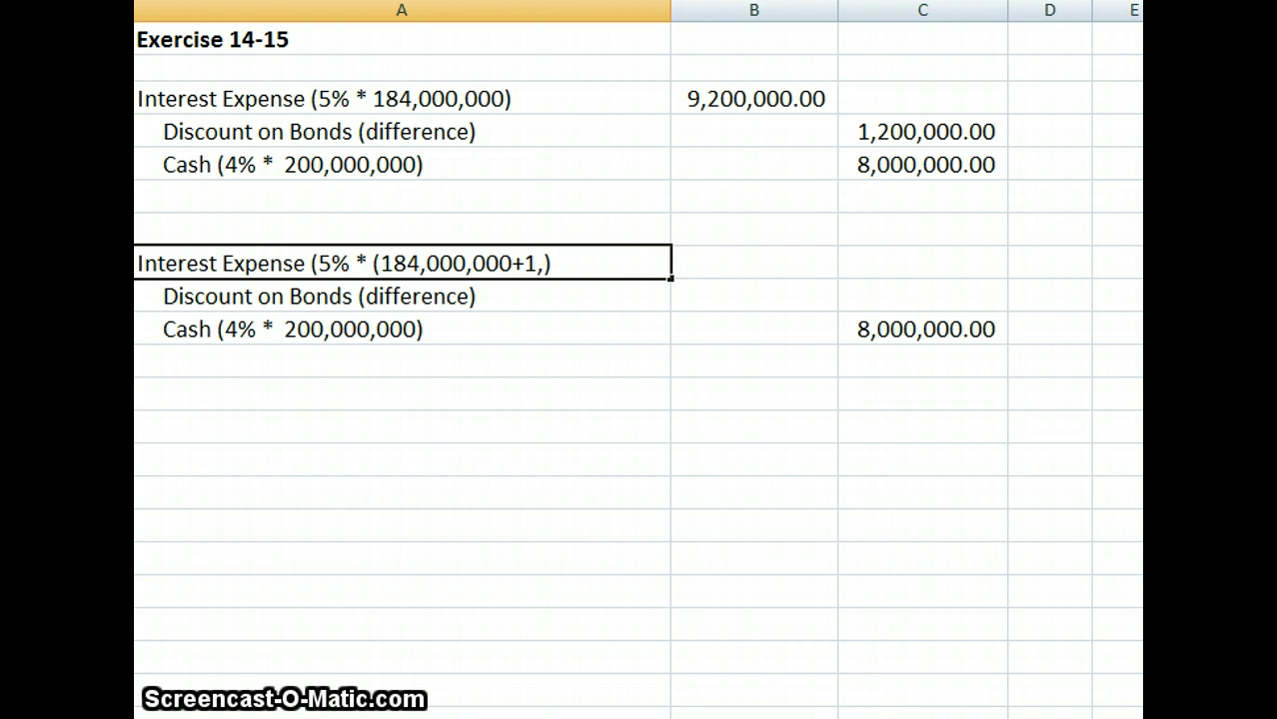
{"action": "type", "text": "200,"}
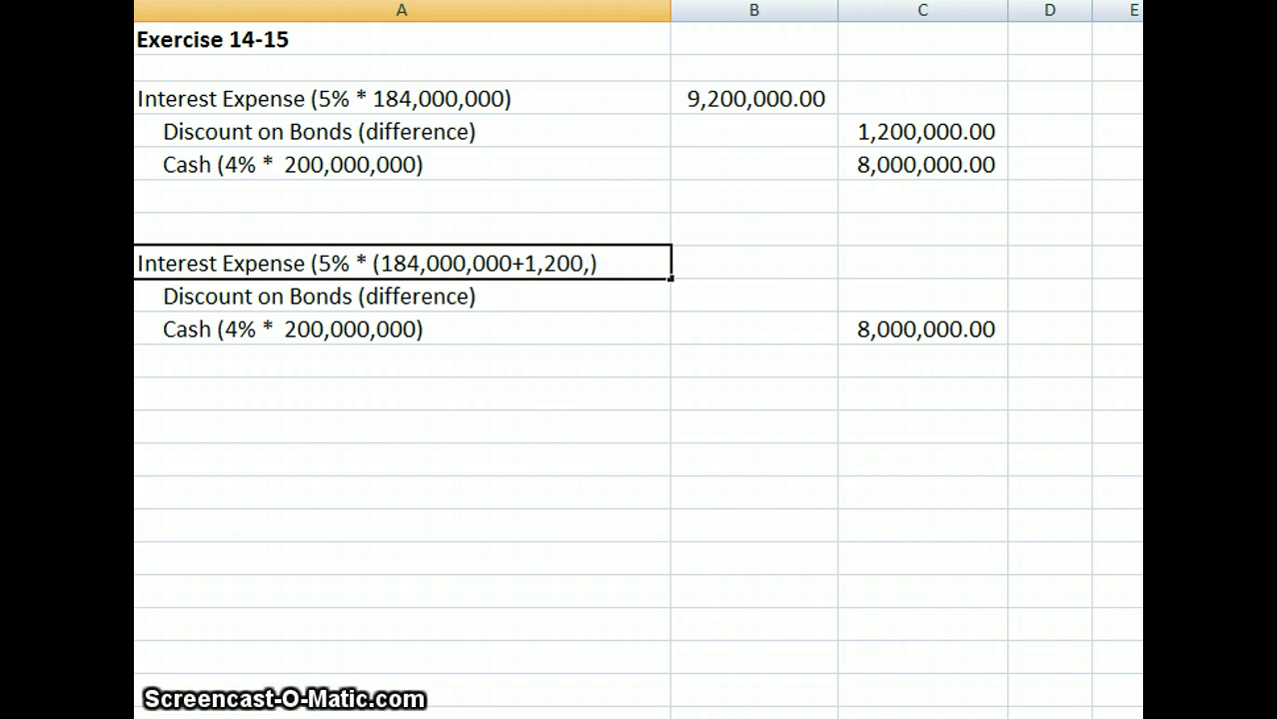
{"action": "type", "text": "000"}
{"action": "key", "text": "Return"}
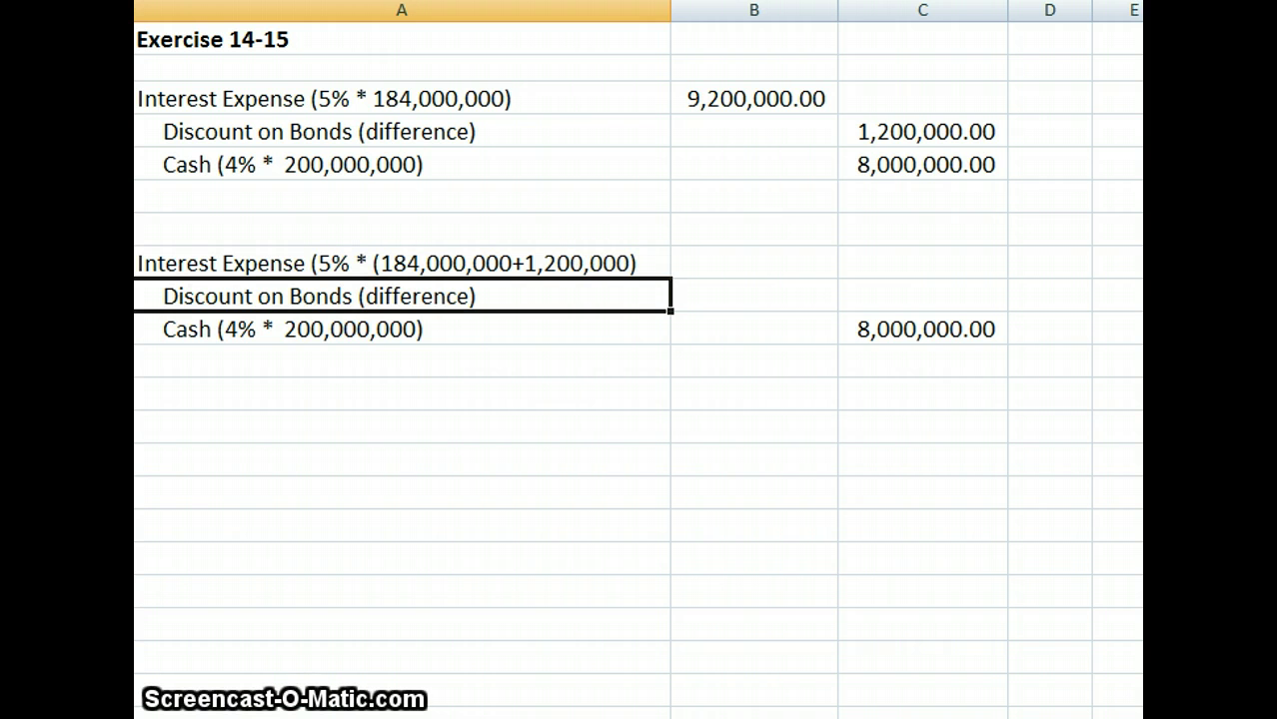
- Enter 92600000 in column B of the second Interest Expense row, and widen the column to fit it
{"action": "key", "text": "Up"}
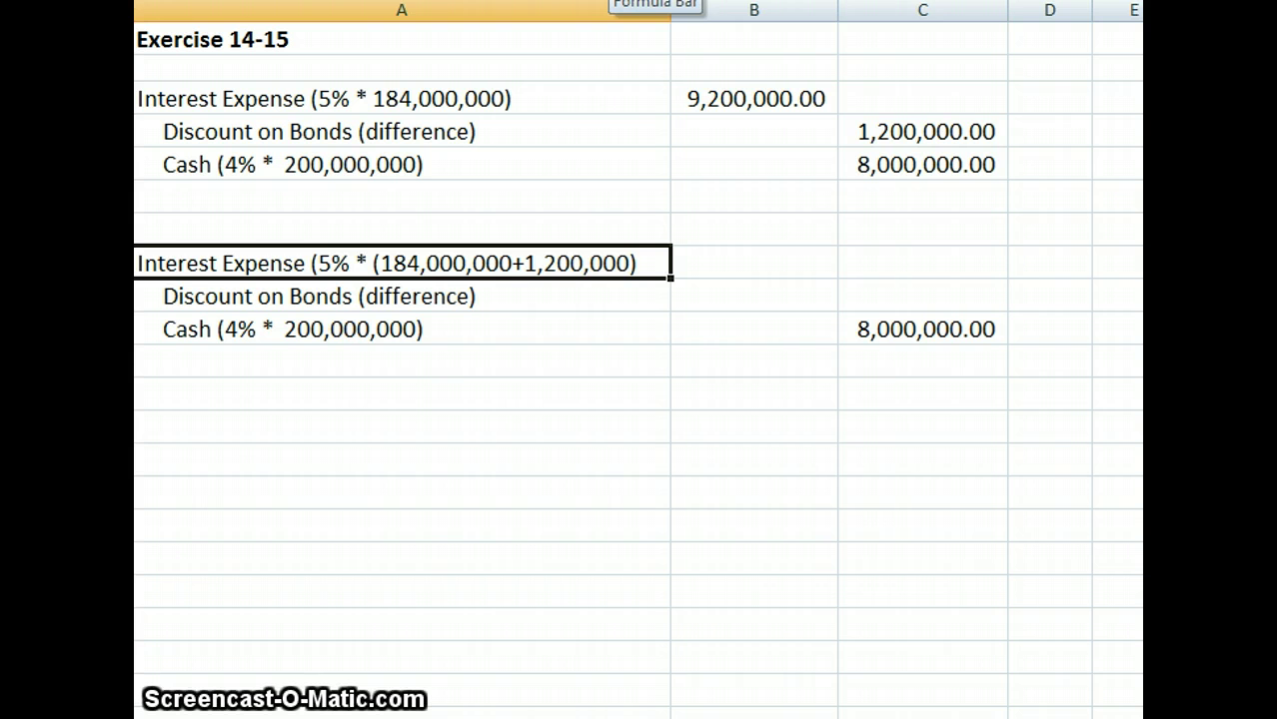
{"action": "key", "text": "Right"}
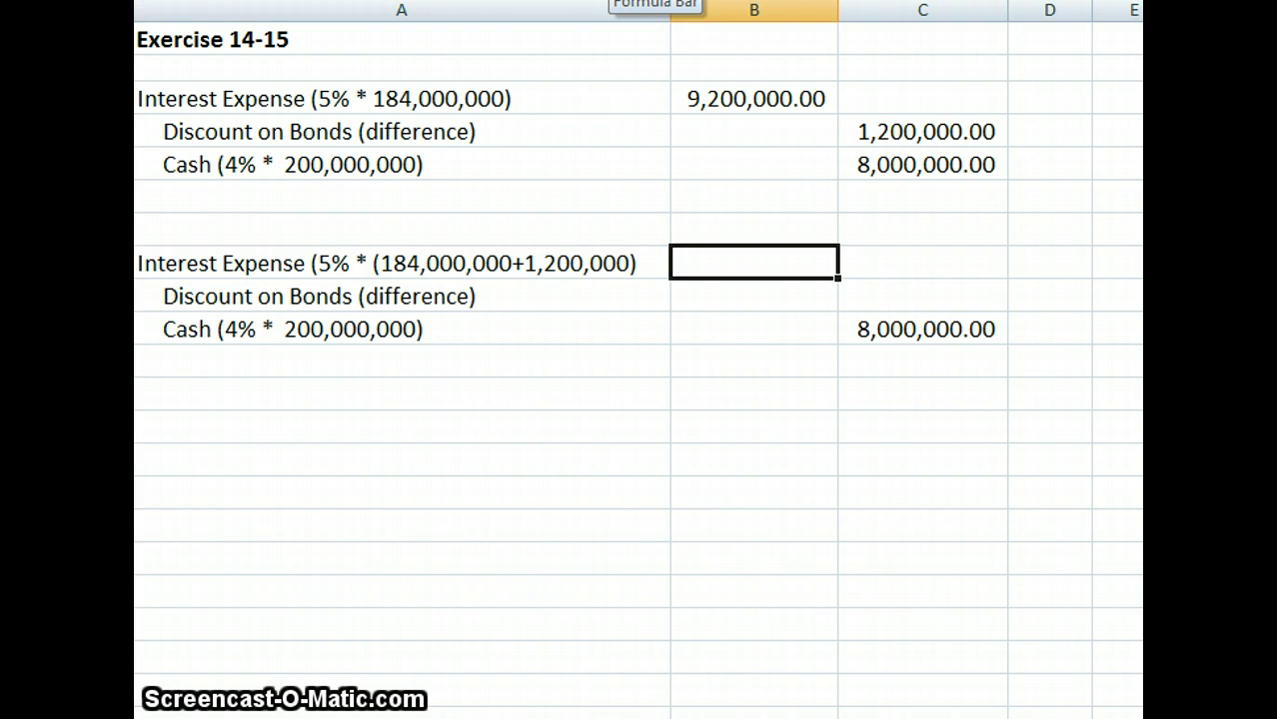
{"action": "type", "text": "9"}
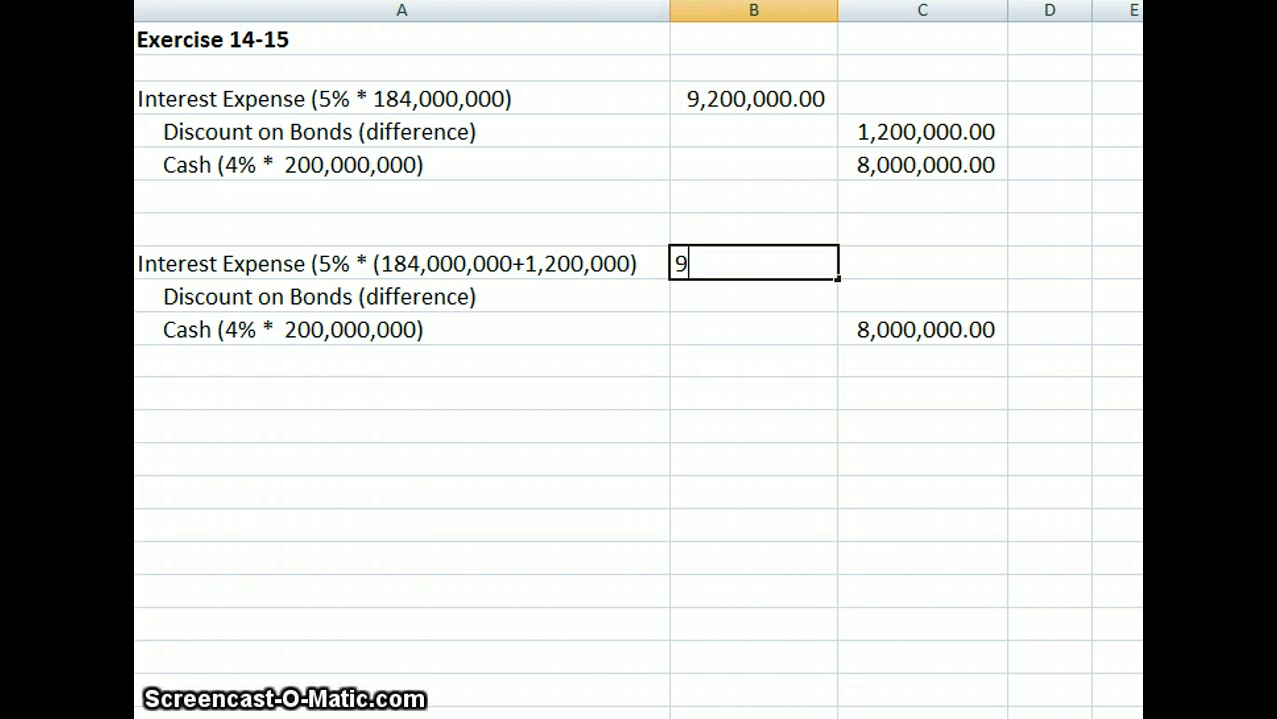
{"action": "type", "text": "2600000"}
{"action": "key", "text": "Return"}
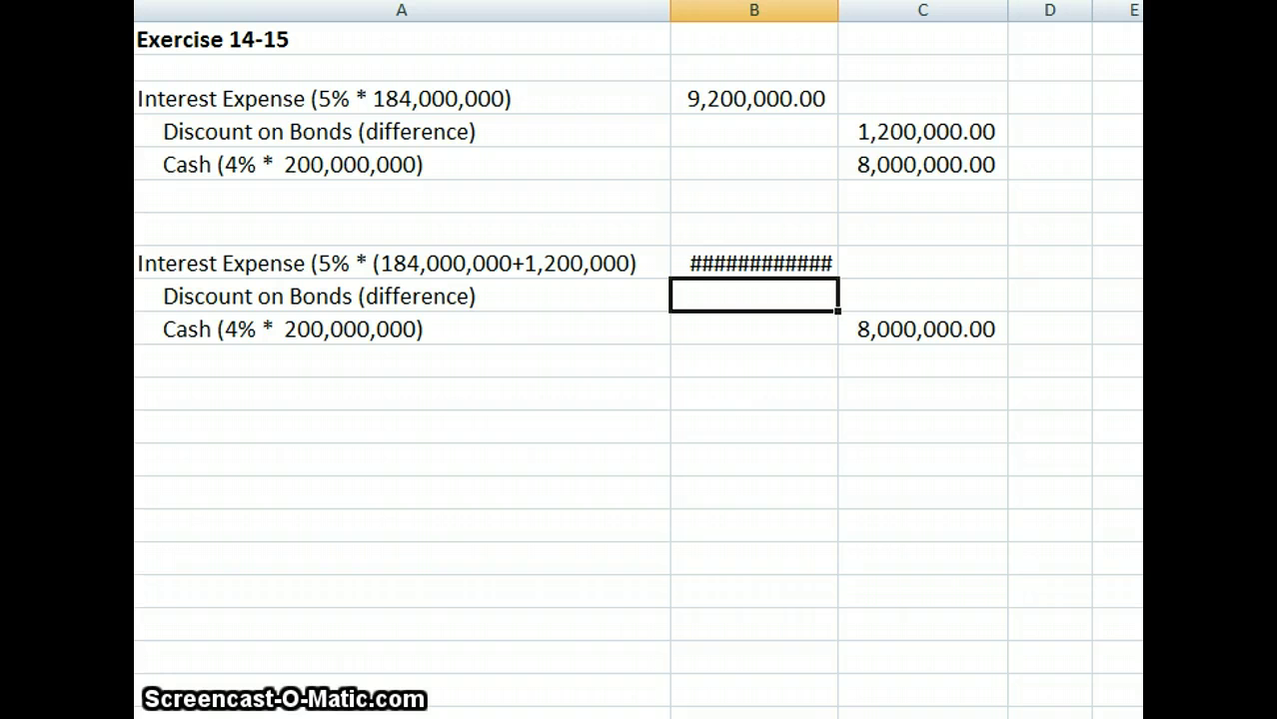
{"action": "double_click", "coordinate": [845, 10]}
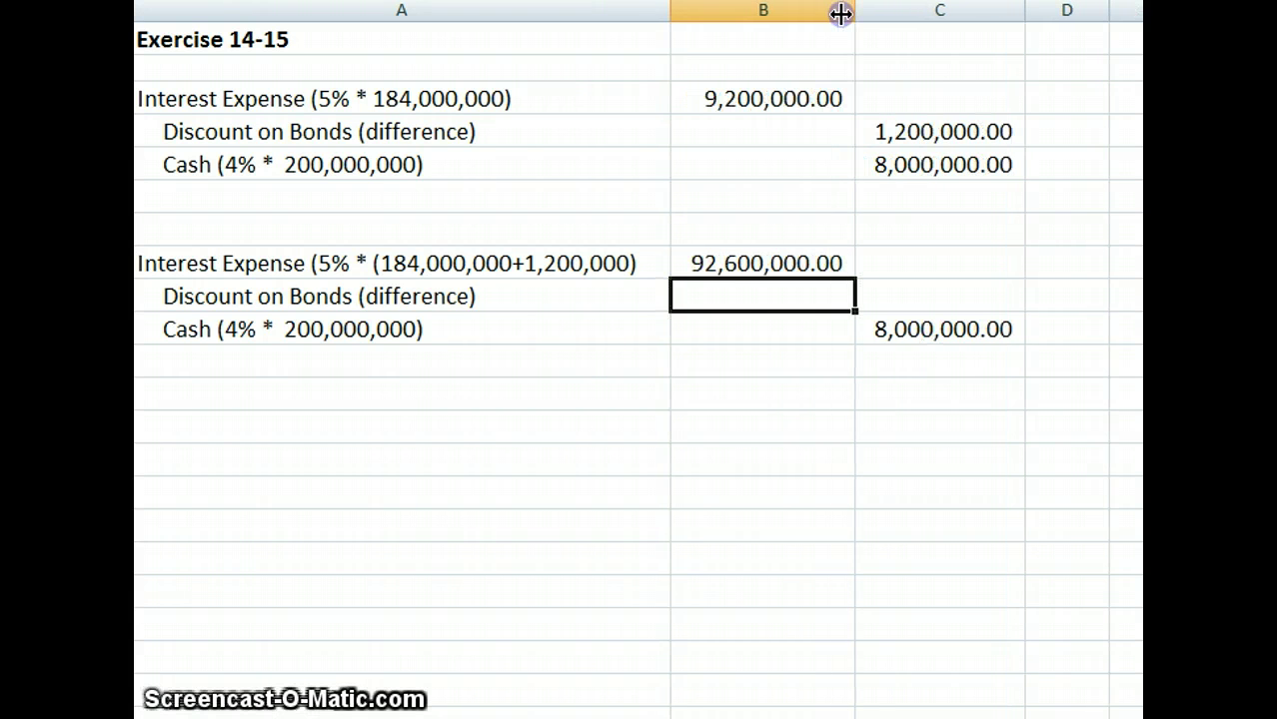
- Correct the second Interest Expense amount in column B to 9260000
{"action": "left_click", "coordinate": [720, 261]}
{"action": "key", "text": "F2"}
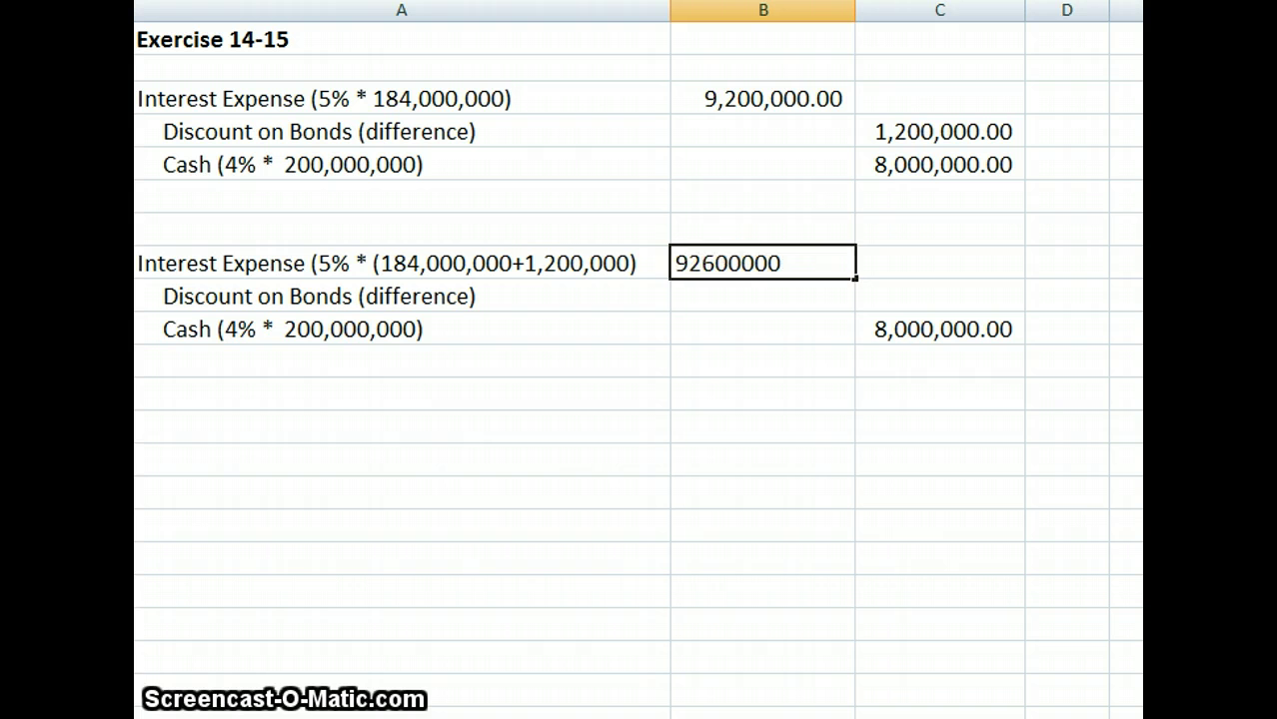
{"action": "key", "text": "BackSpace"}
{"action": "key", "text": "Return"}
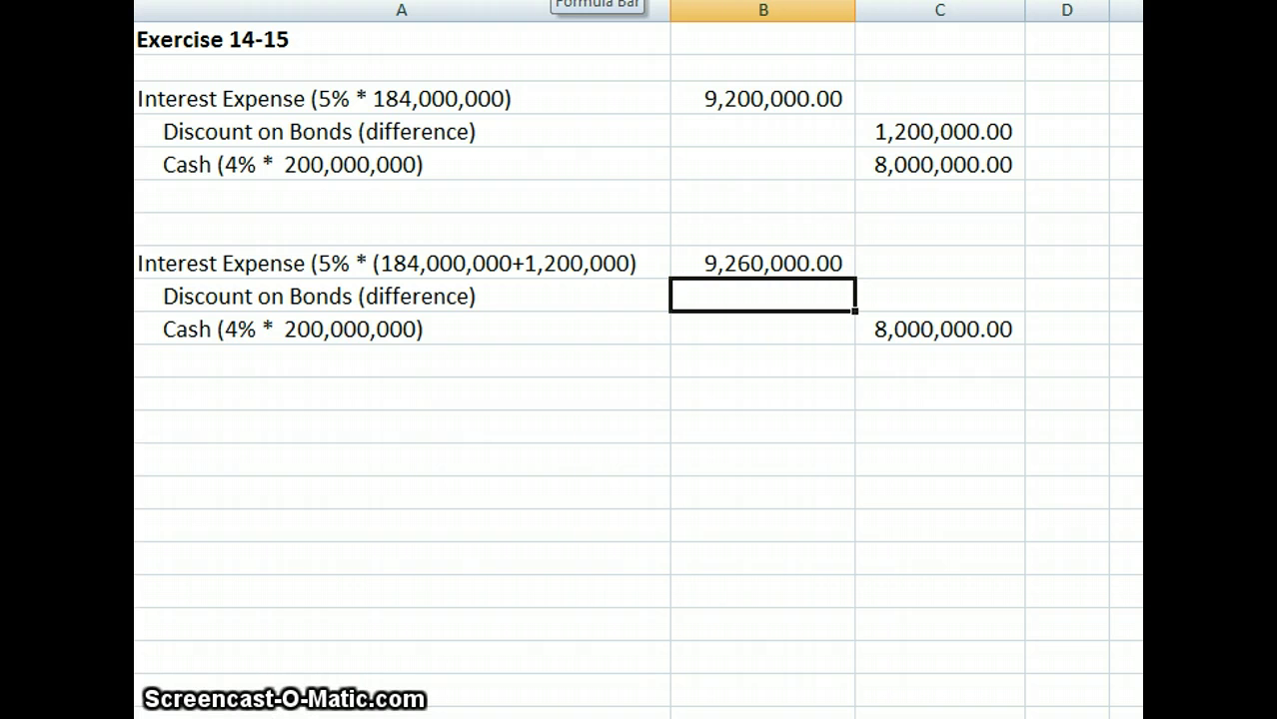
- Enter 1260000 in column C of the second entry's Discount on Bonds row
{"action": "left_click", "coordinate": [939, 296]}
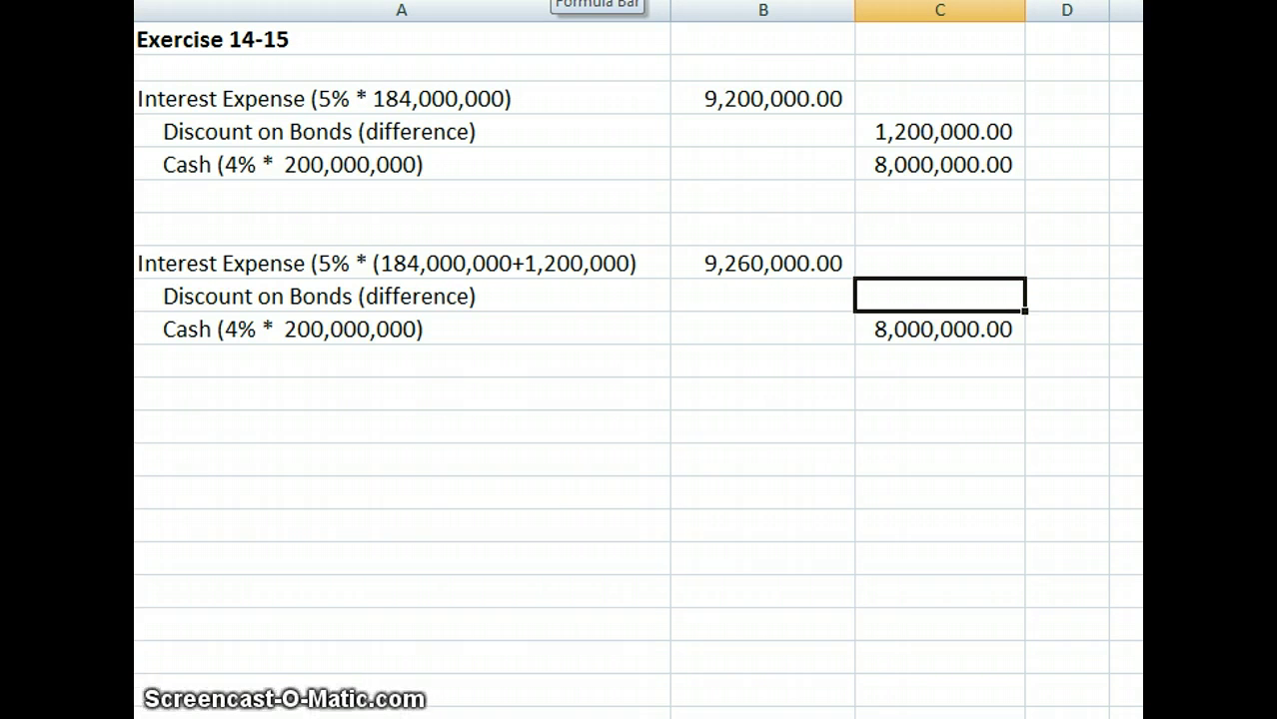
{"action": "type", "text": "1,260,"}
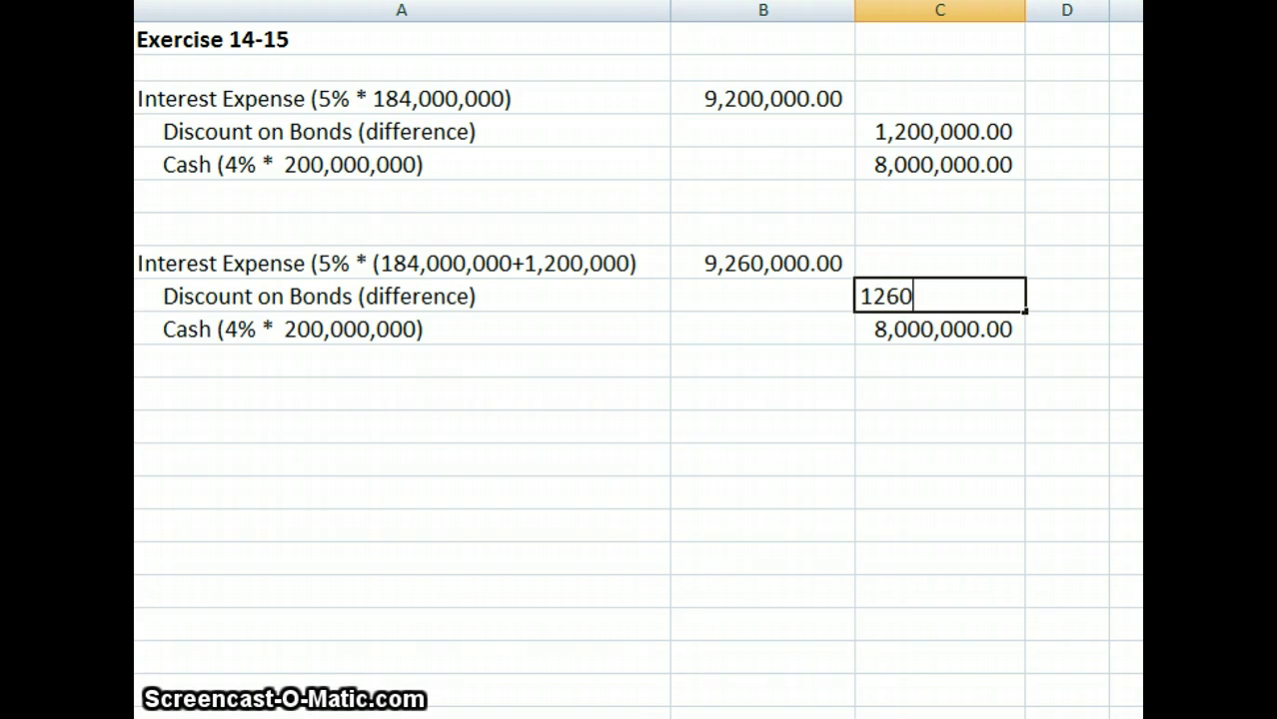
{"action": "type", "text": "000"}
{"action": "key", "text": "Return"}
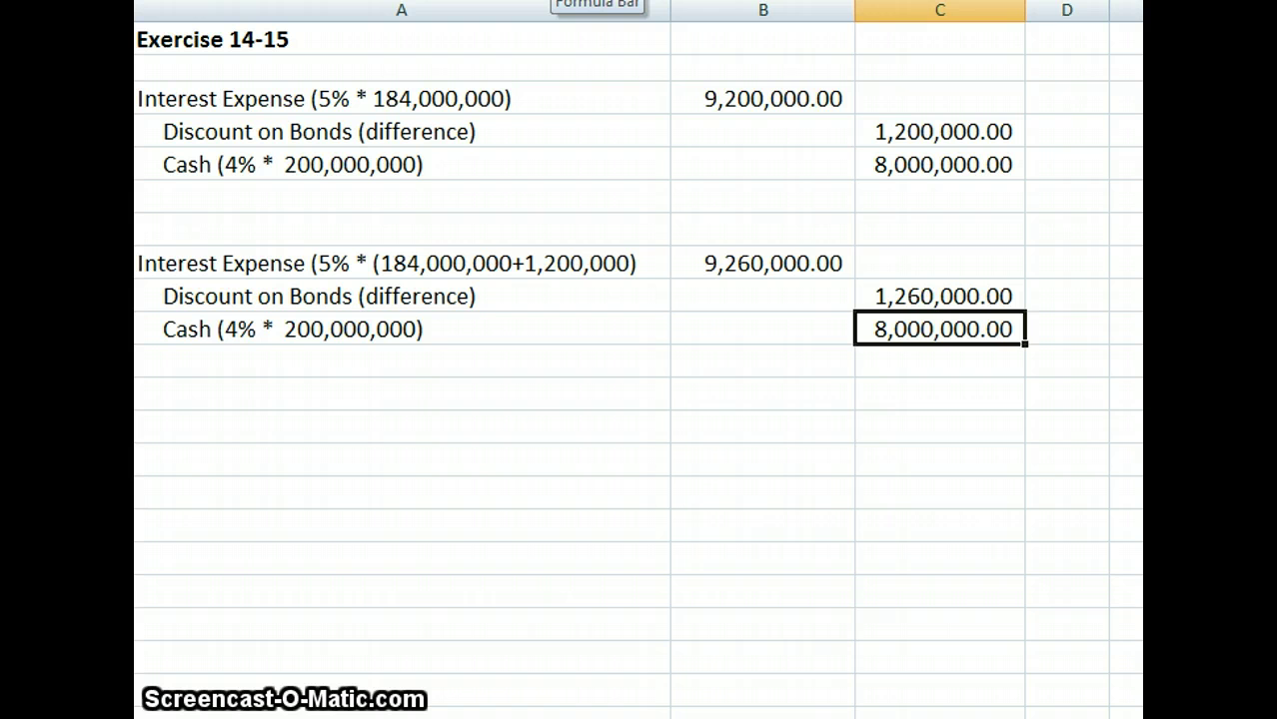
- Enter the label "Book Value (184,000,000+1,200,000+1,260,000)" in column A, leaving one blank row below the second entry
{"action": "key", "text": "Down"}
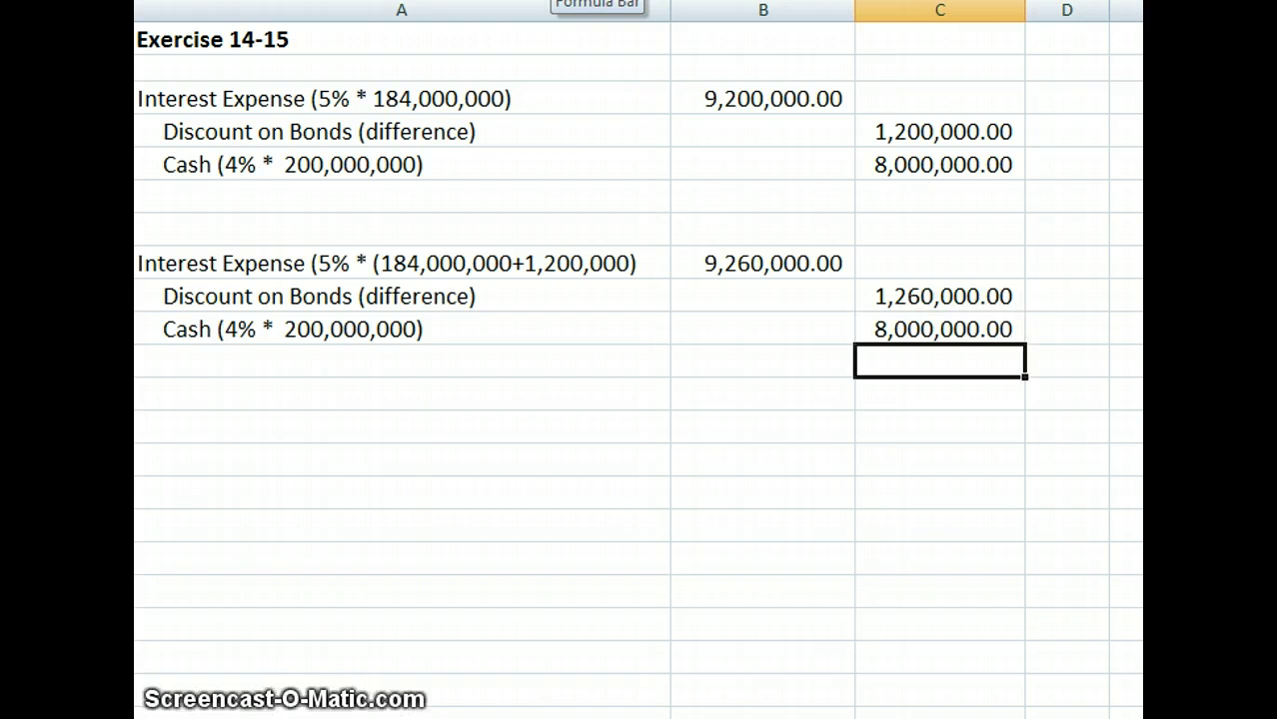
{"action": "key", "text": "Down"}
{"action": "key", "text": "Left"}
{"action": "key", "text": "Left"}
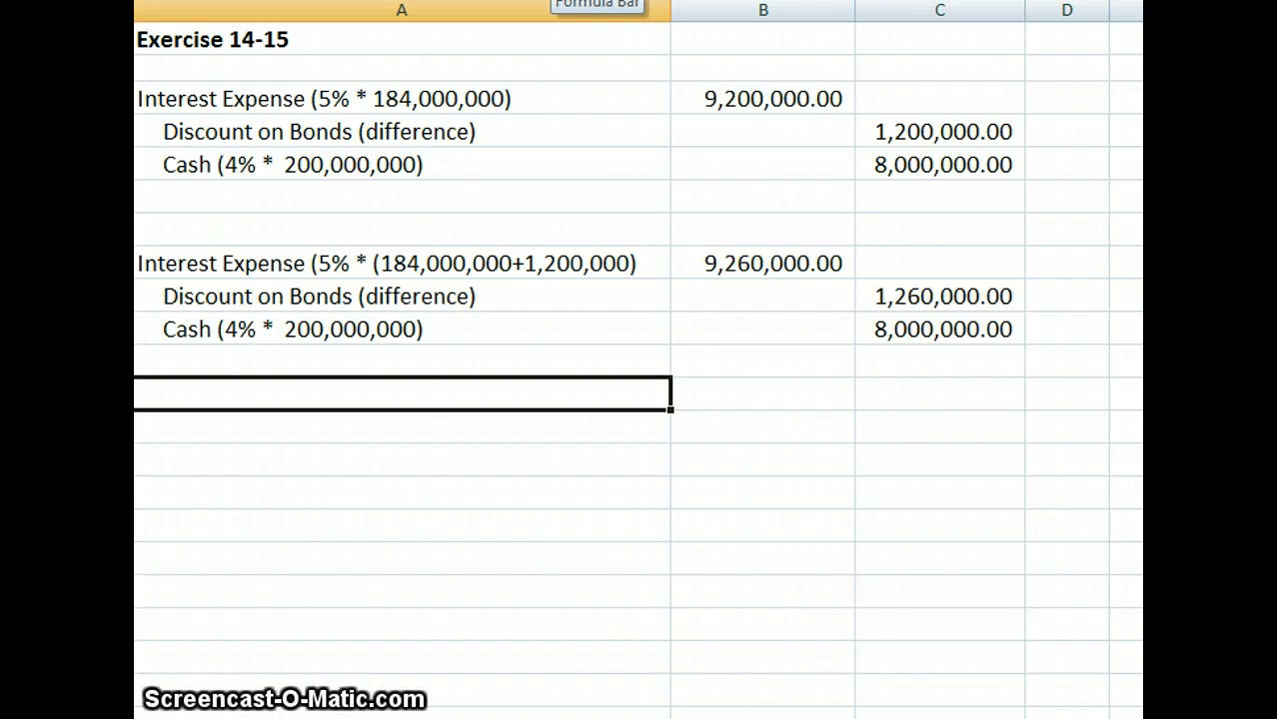
{"action": "type", "text": "B"}
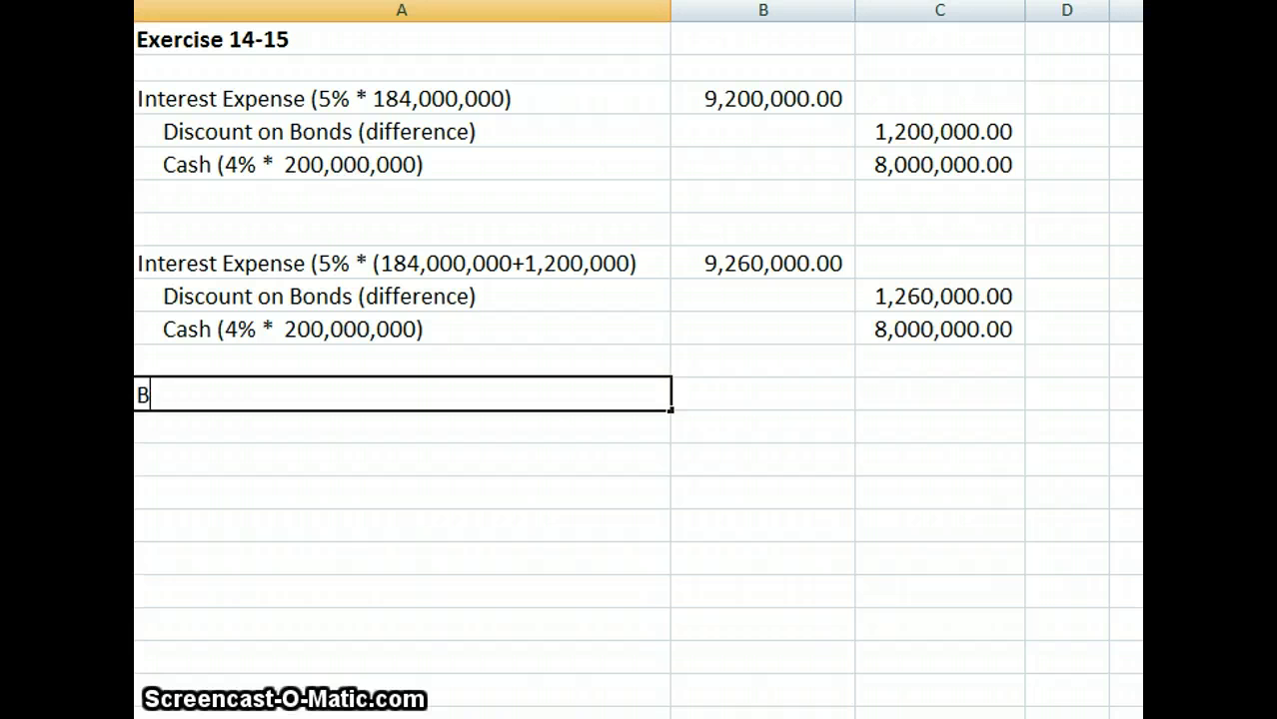
{"action": "type", "text": "ook Value "}
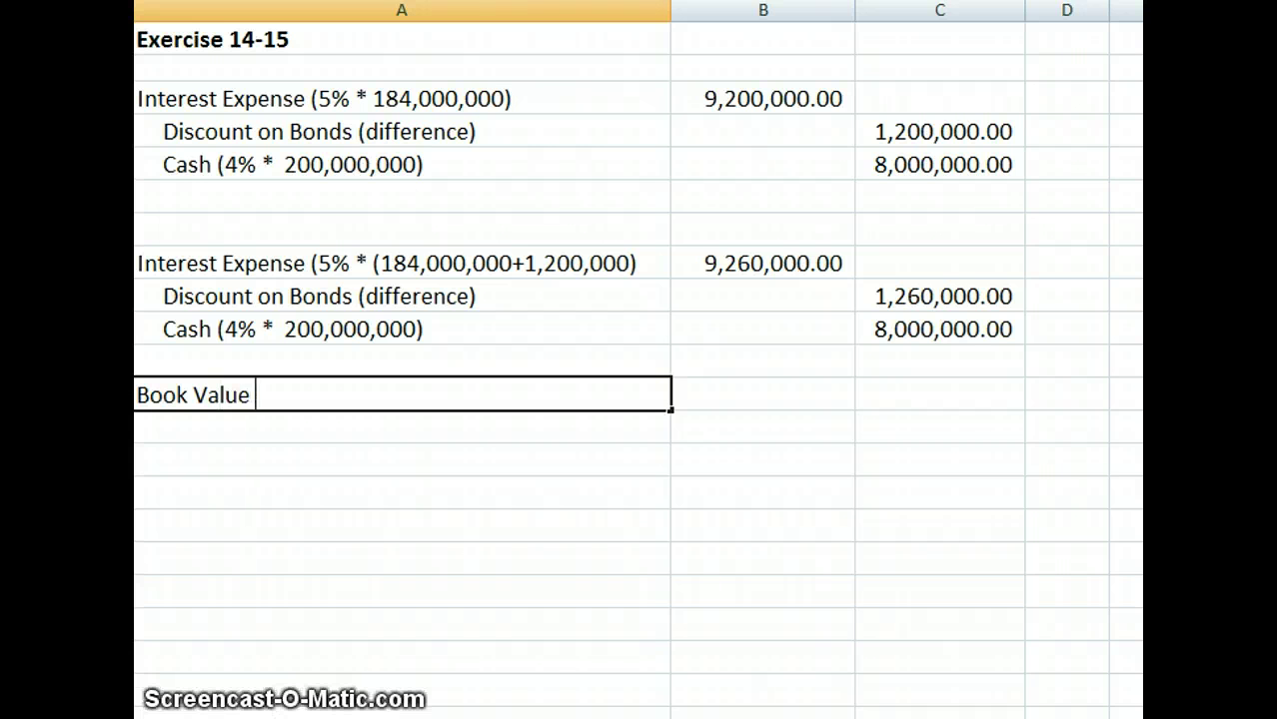
{"action": "type", "text": "(1"}
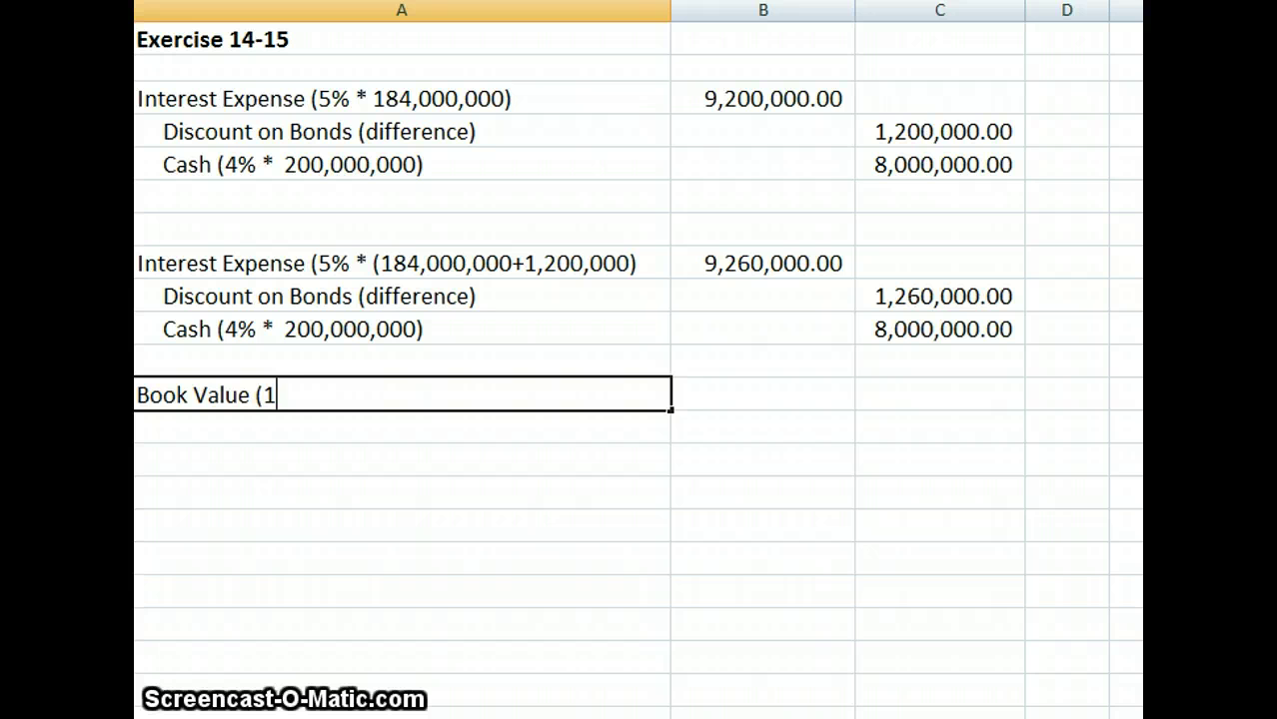
{"action": "type", "text": "84,0"}
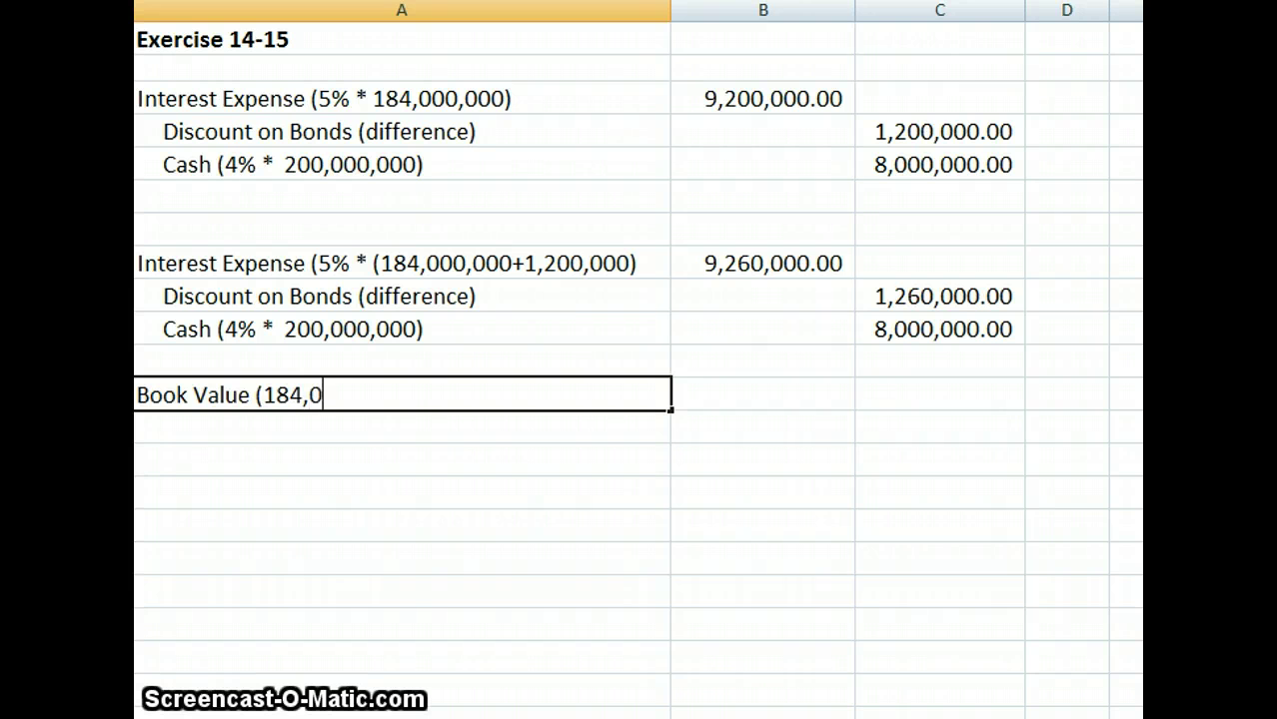
{"action": "type", "text": "00,000"}
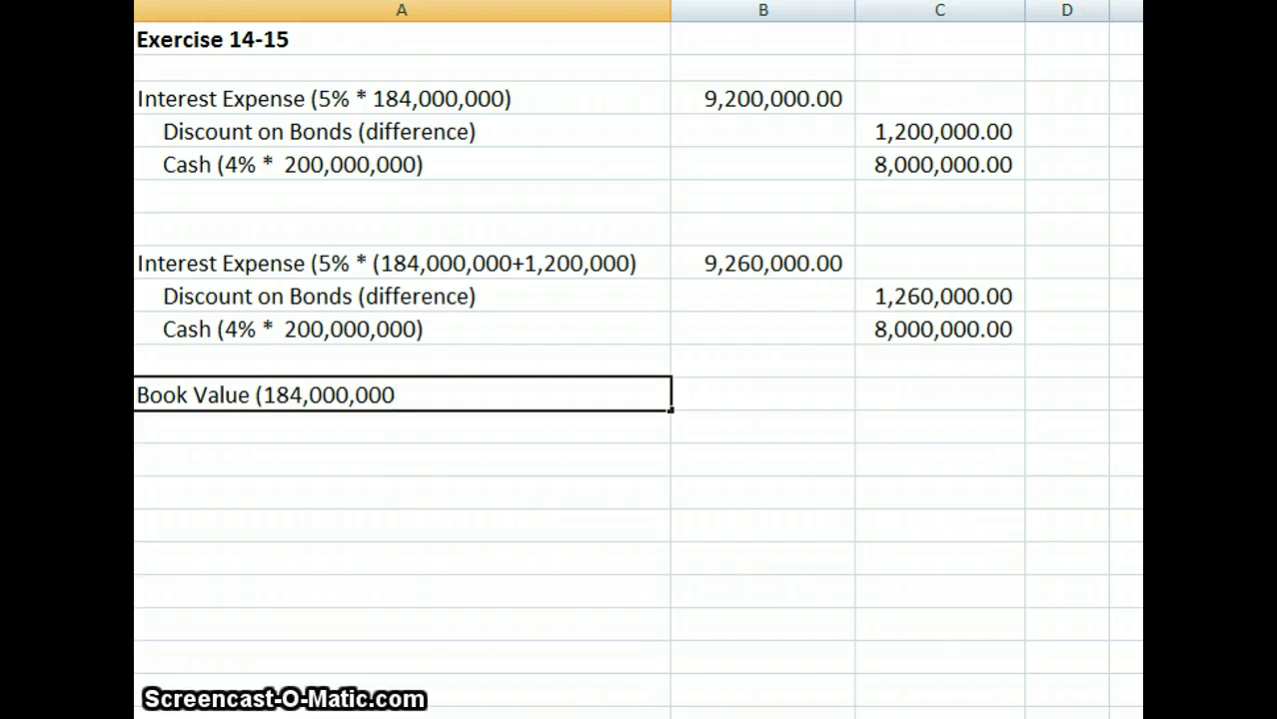
{"action": "type", "text": "+"}
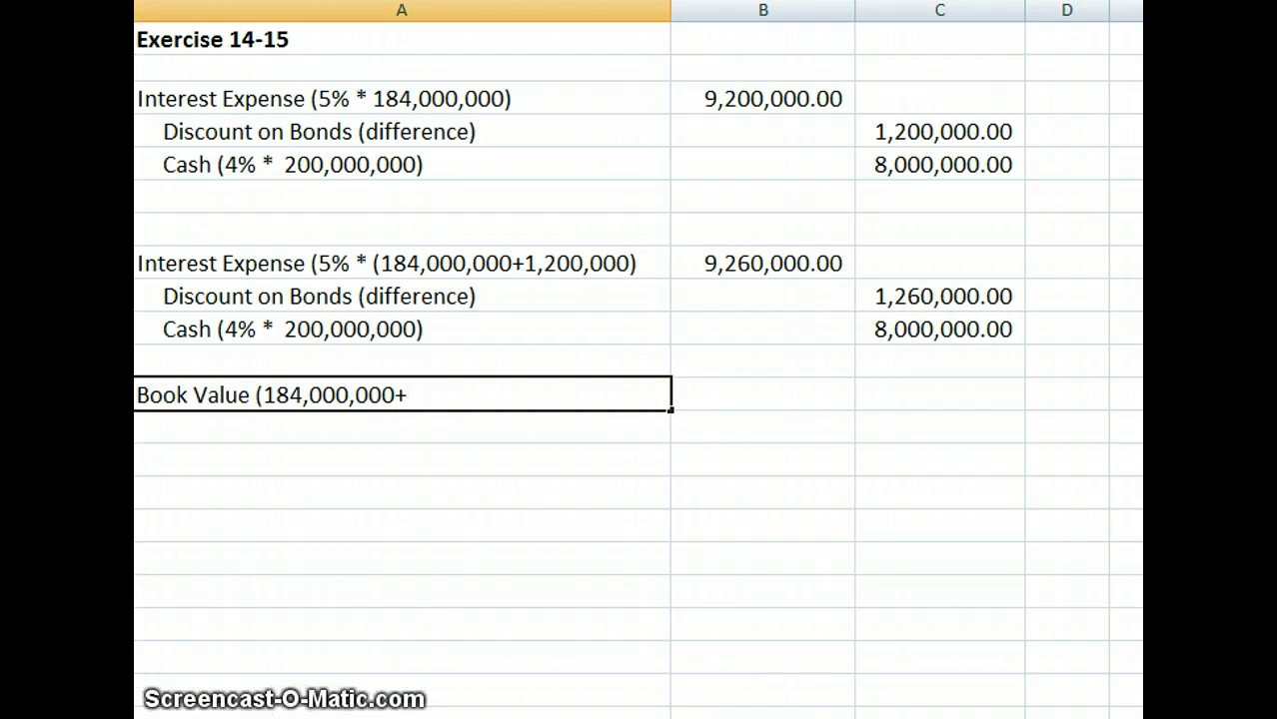
{"action": "type", "text": "1"}
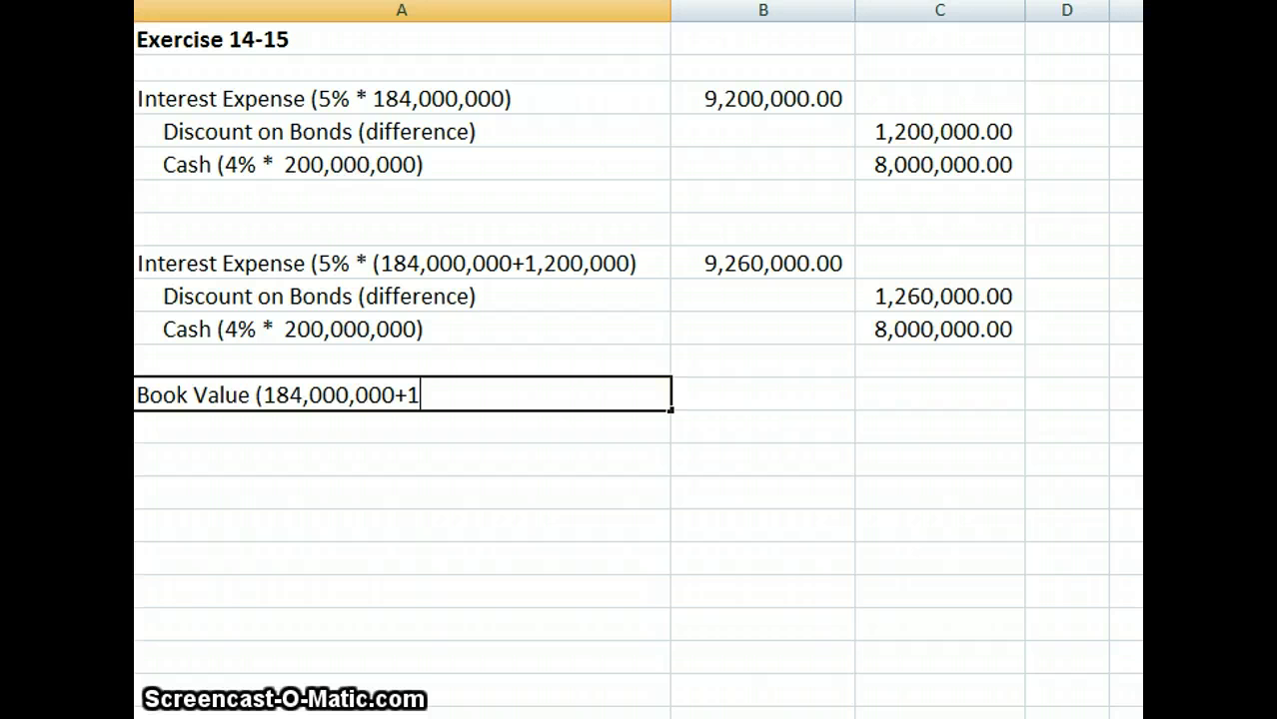
{"action": "type", "text": ",2000"}
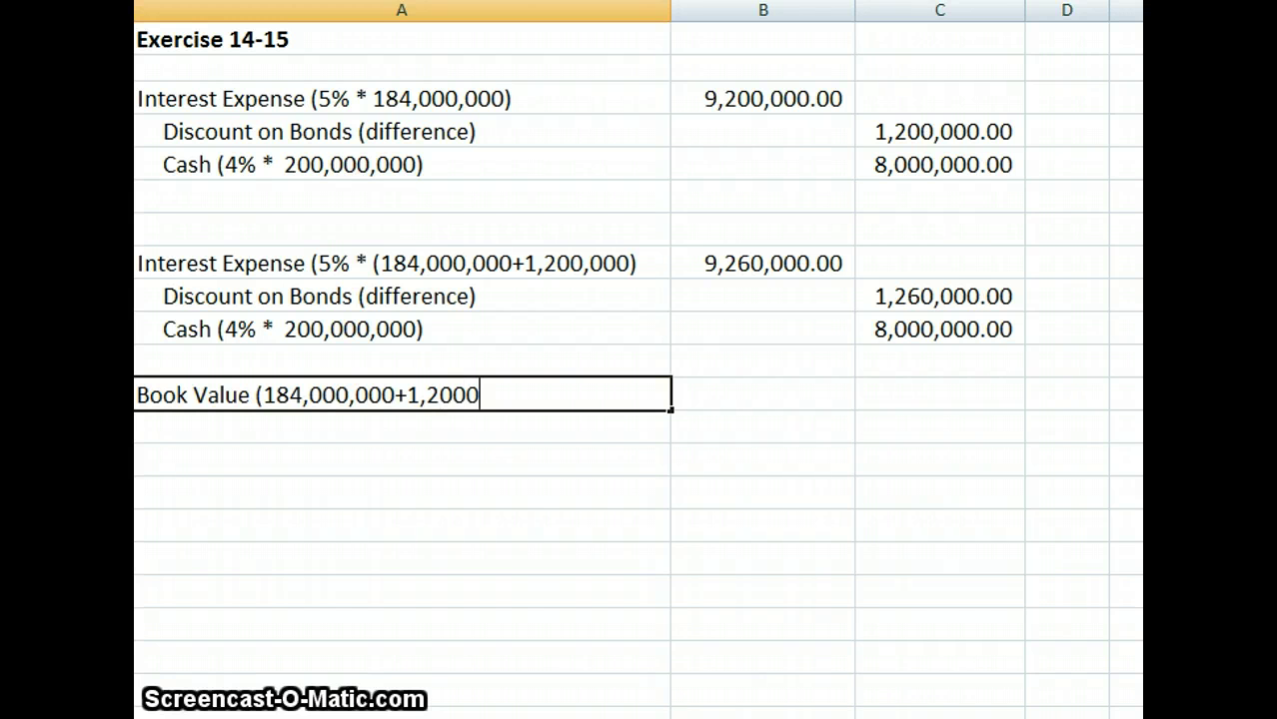
{"action": "key", "text": "BackSpace"}
{"action": "type", "text": ",000"}
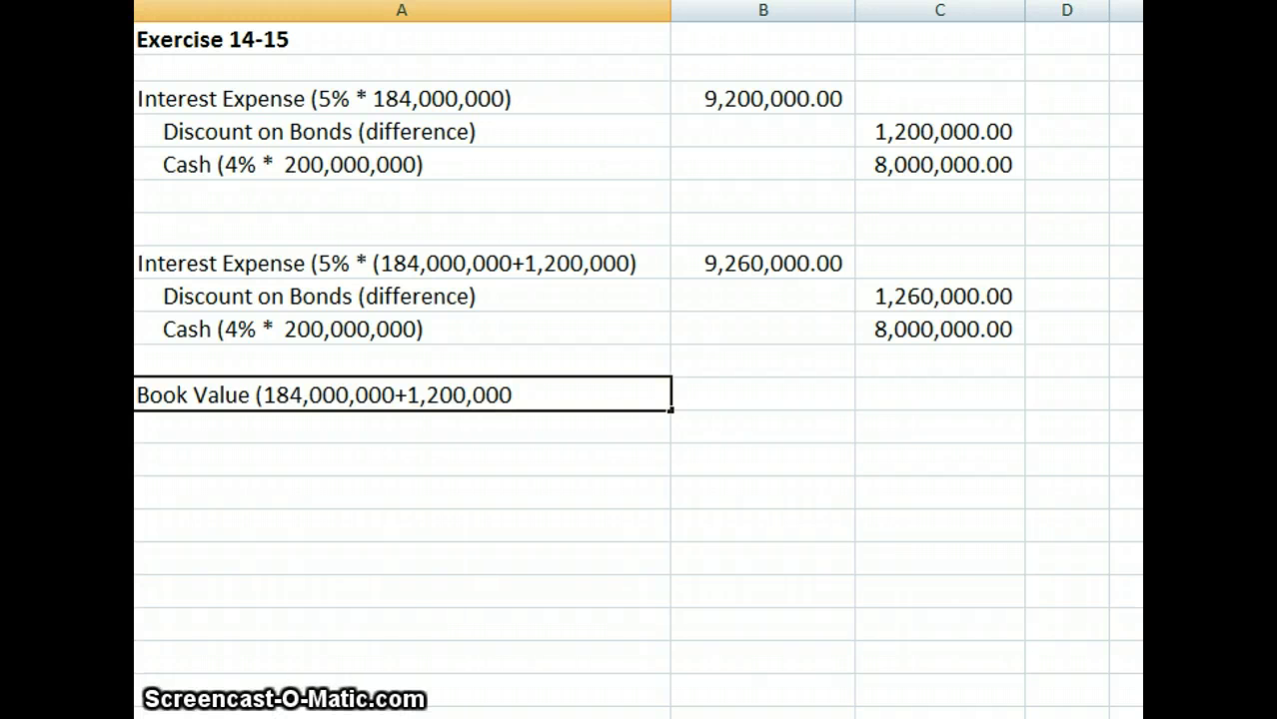
{"action": "type", "text": "+"}
{"action": "type", "text": "1,260"}
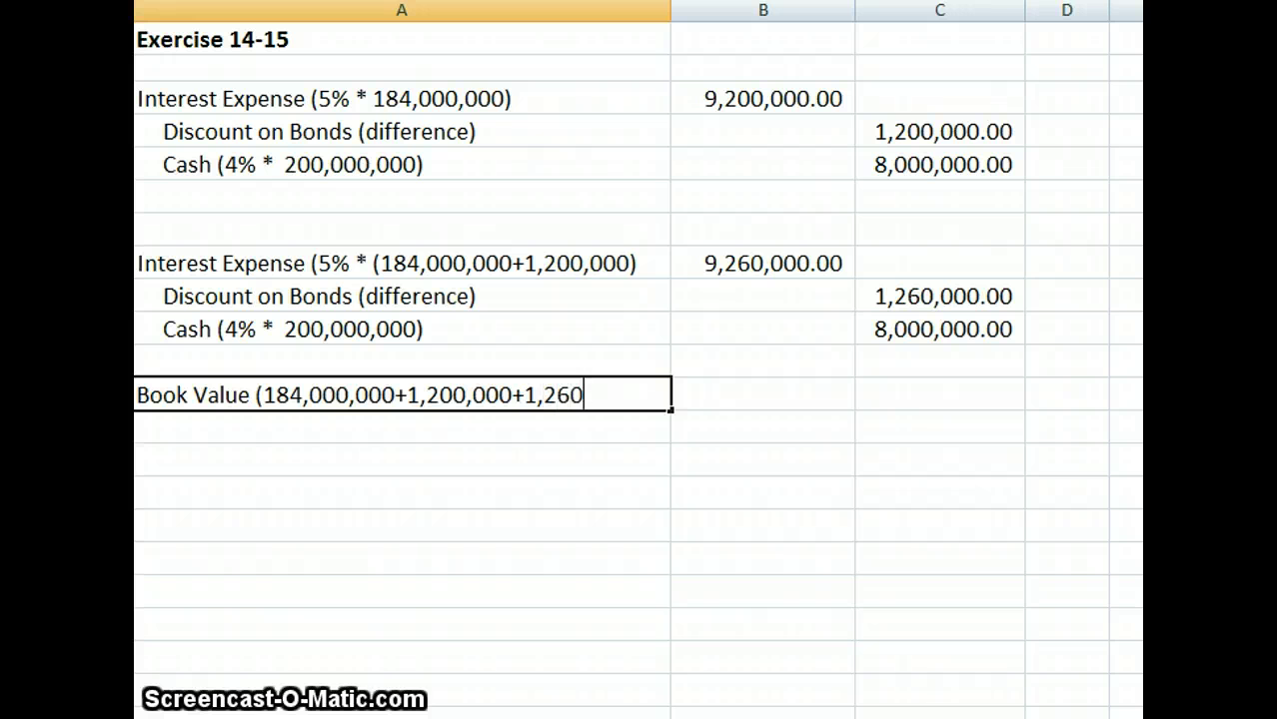
{"action": "type", "text": ",0"}
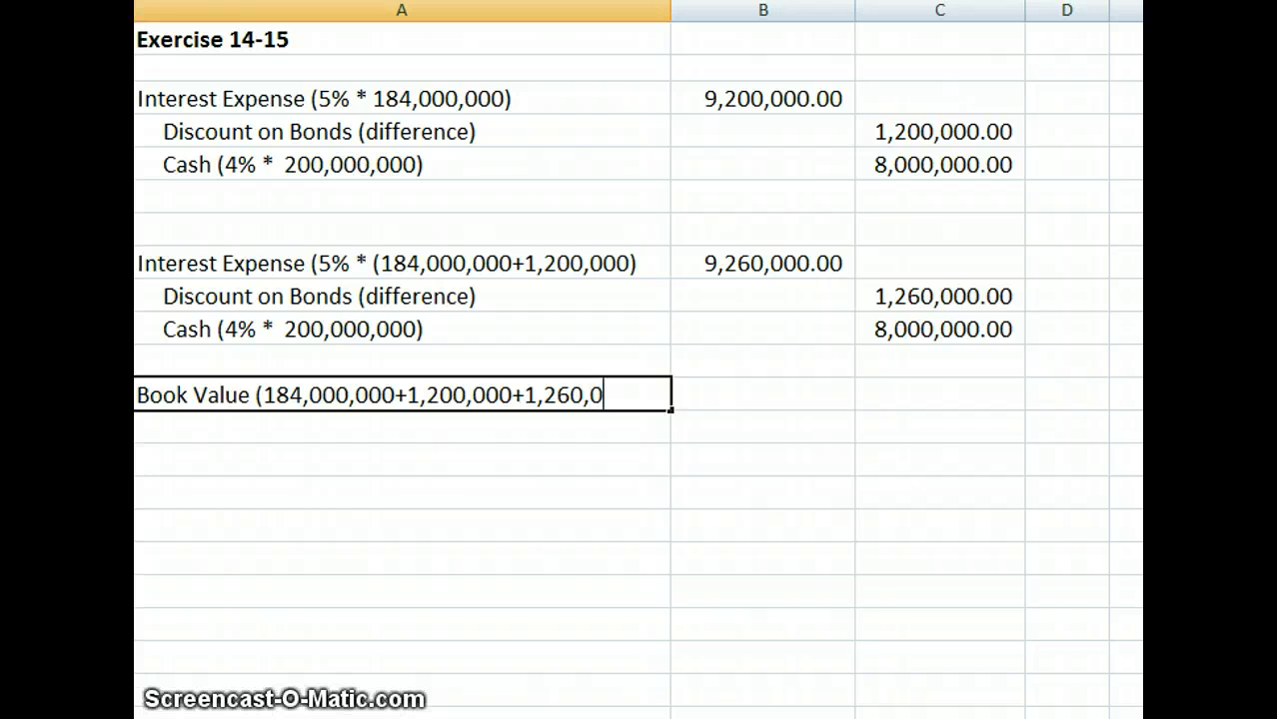
{"action": "type", "text": "00"}
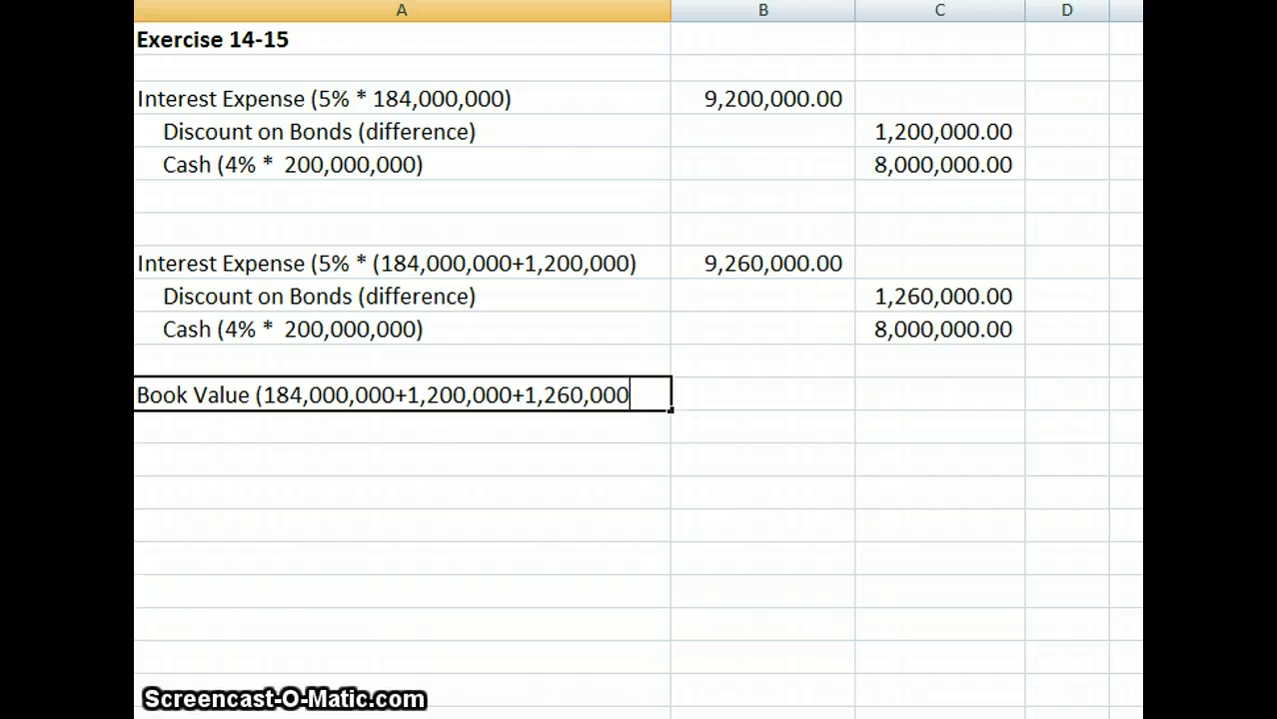
{"action": "type", "text": ")"}
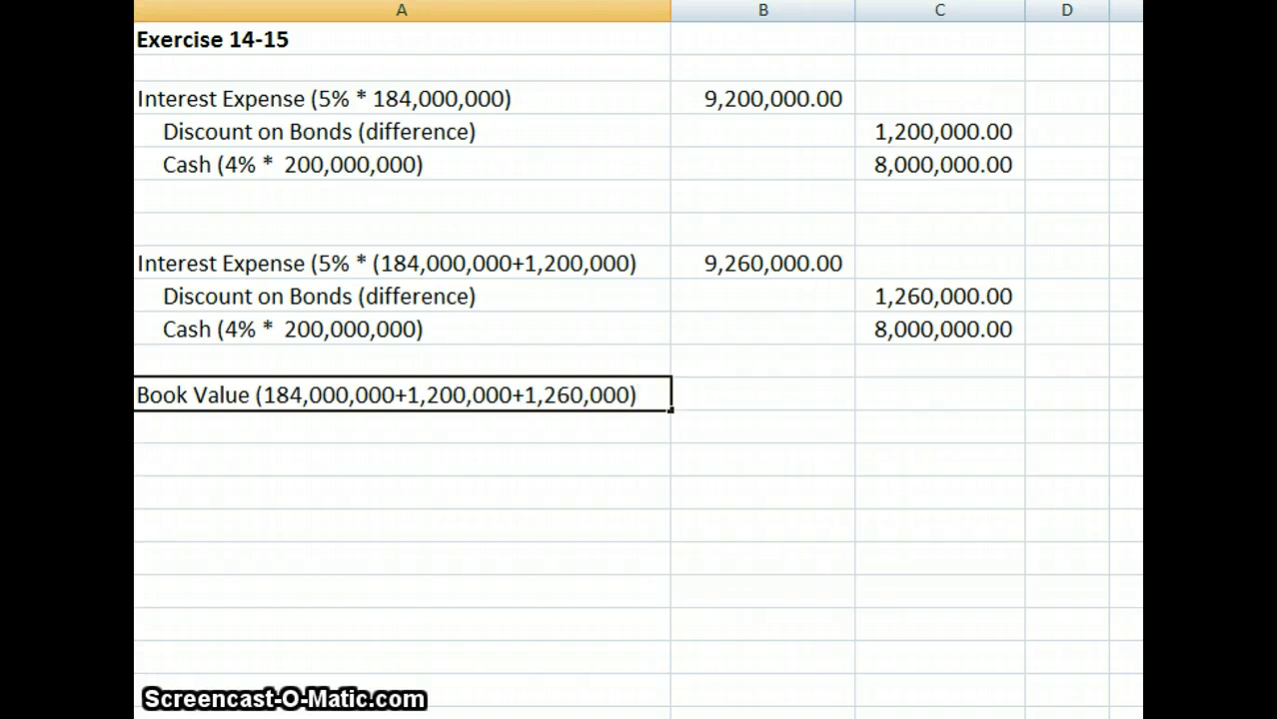
{"action": "key", "text": "Return"}
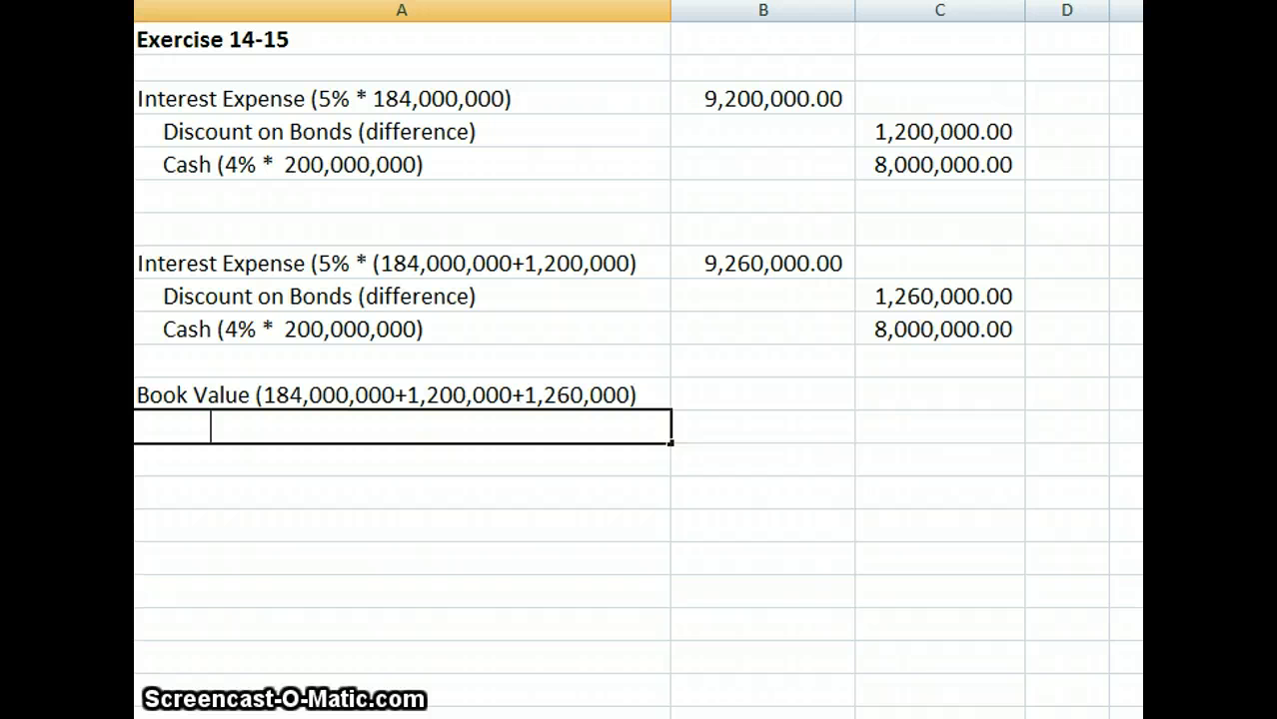
- Enter $186,460,000 in column A directly below the Book Value label
{"action": "type", "text": "$"}
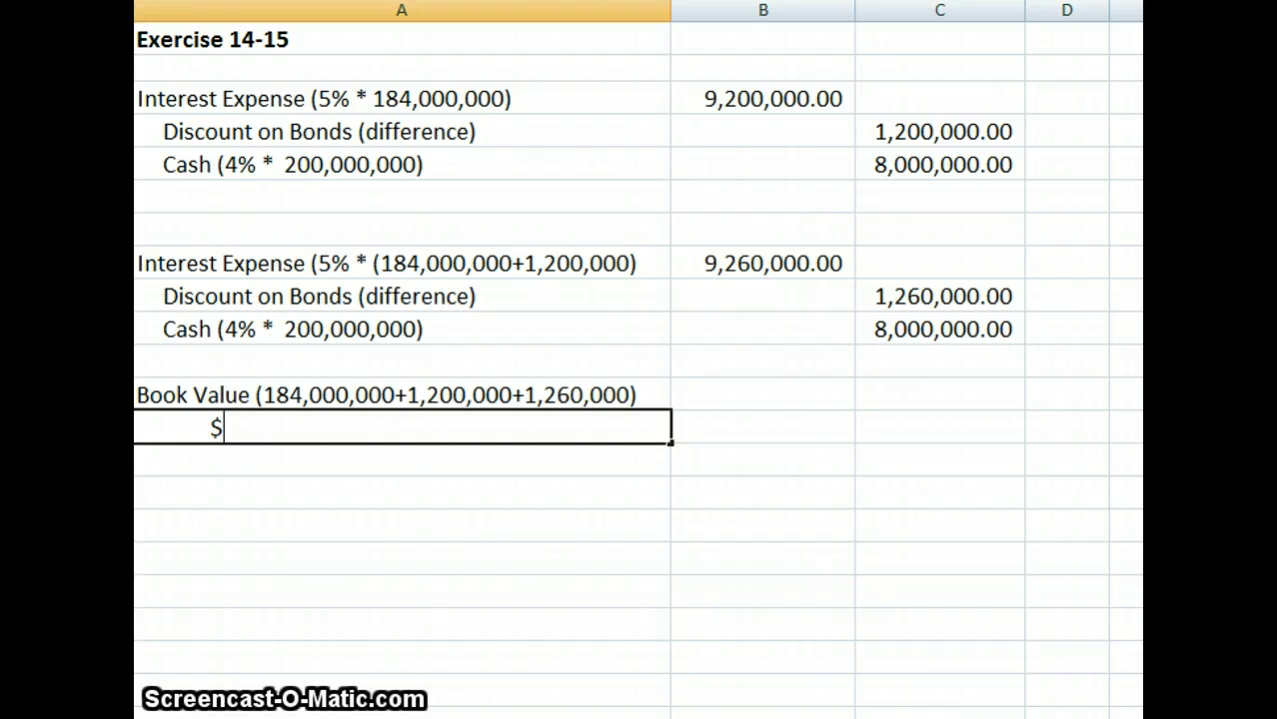
{"action": "type", "text": "186"}
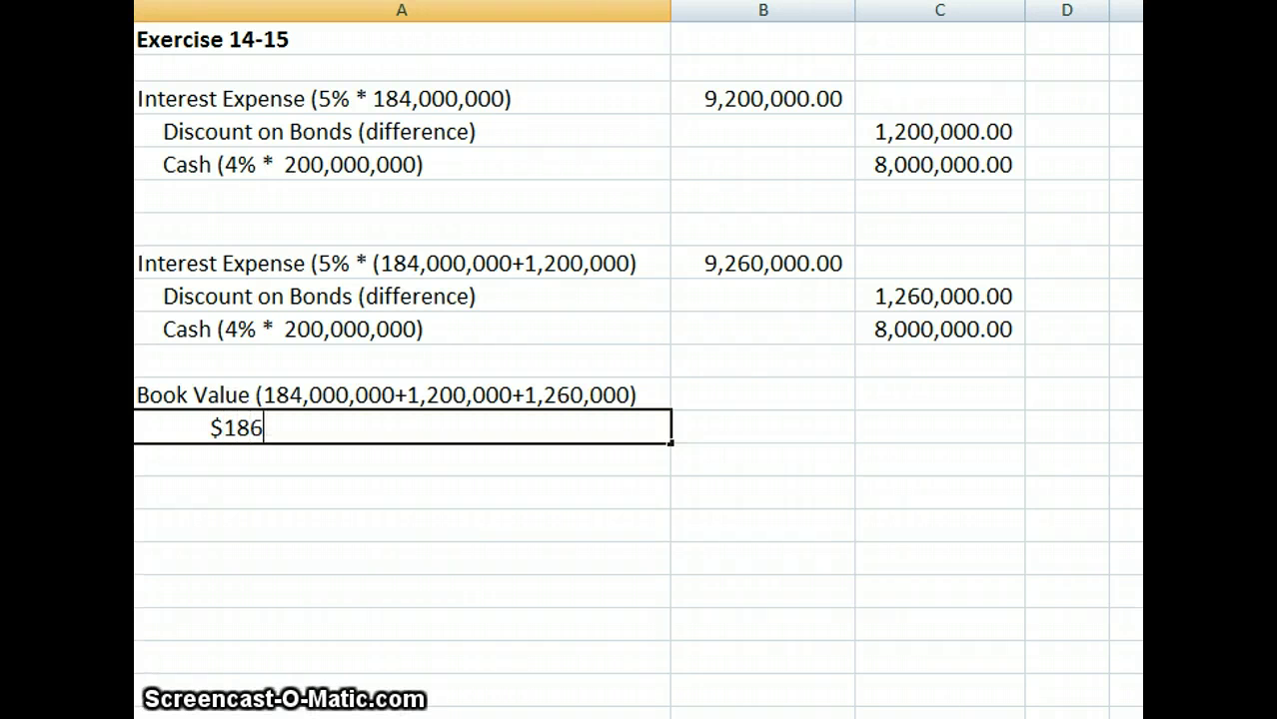
{"action": "type", "text": ","}
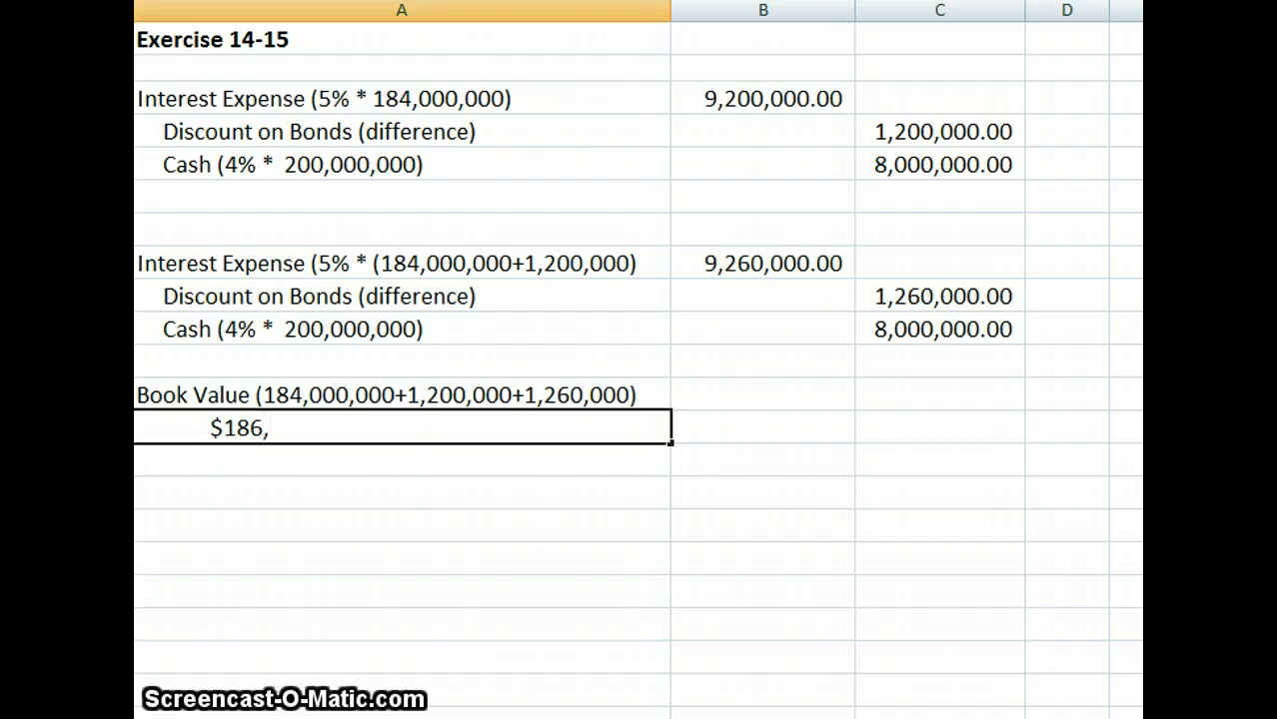
{"action": "type", "text": "46"}
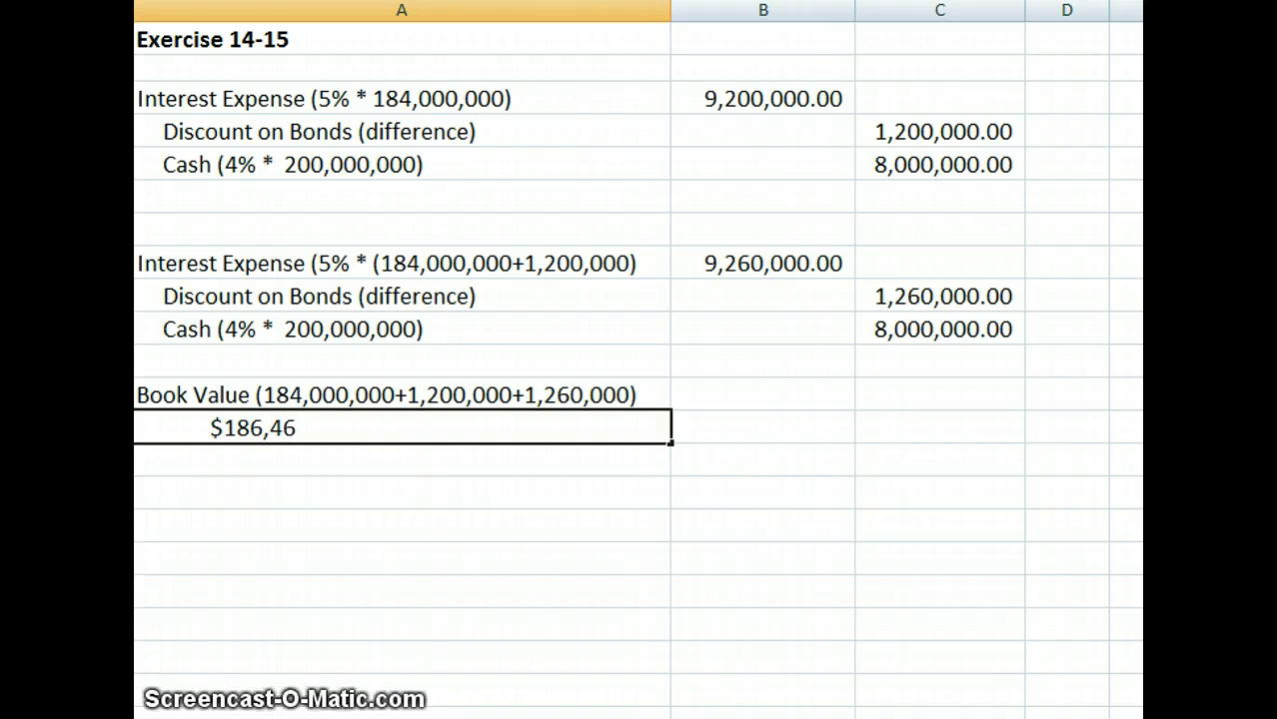
{"action": "type", "text": "0"}
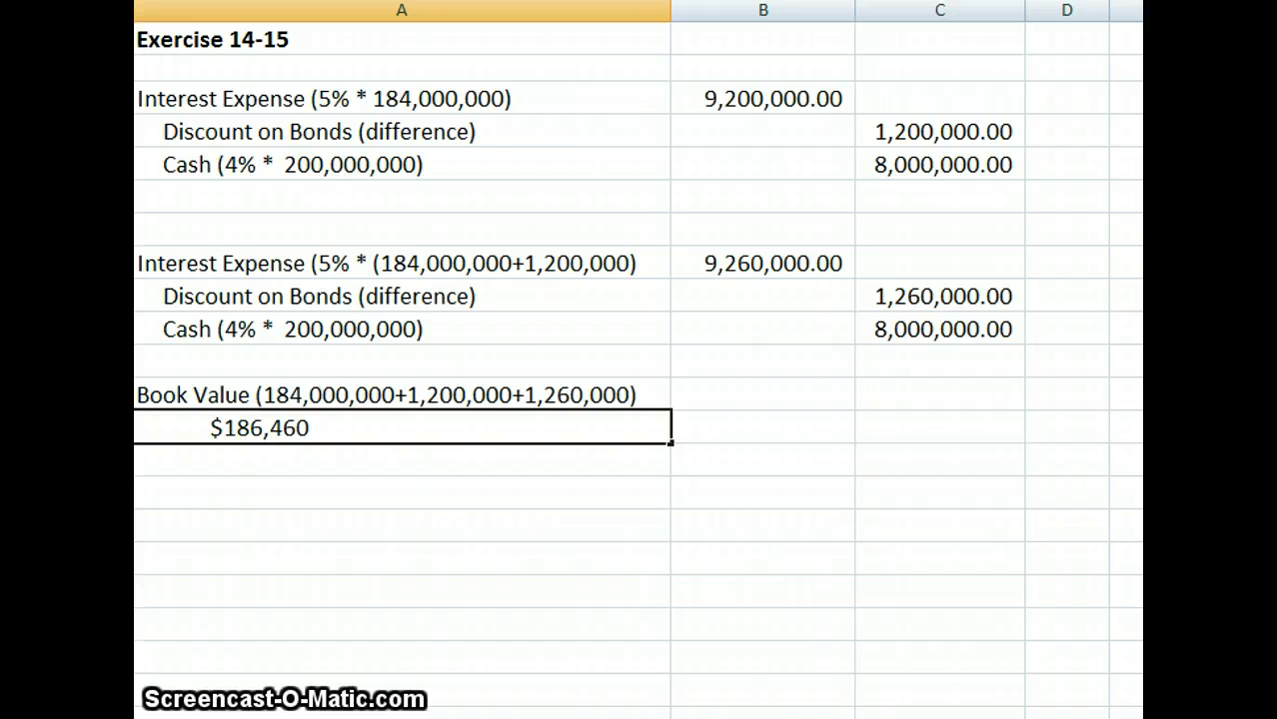
{"action": "type", "text": ","}
{"action": "type", "text": "000"}
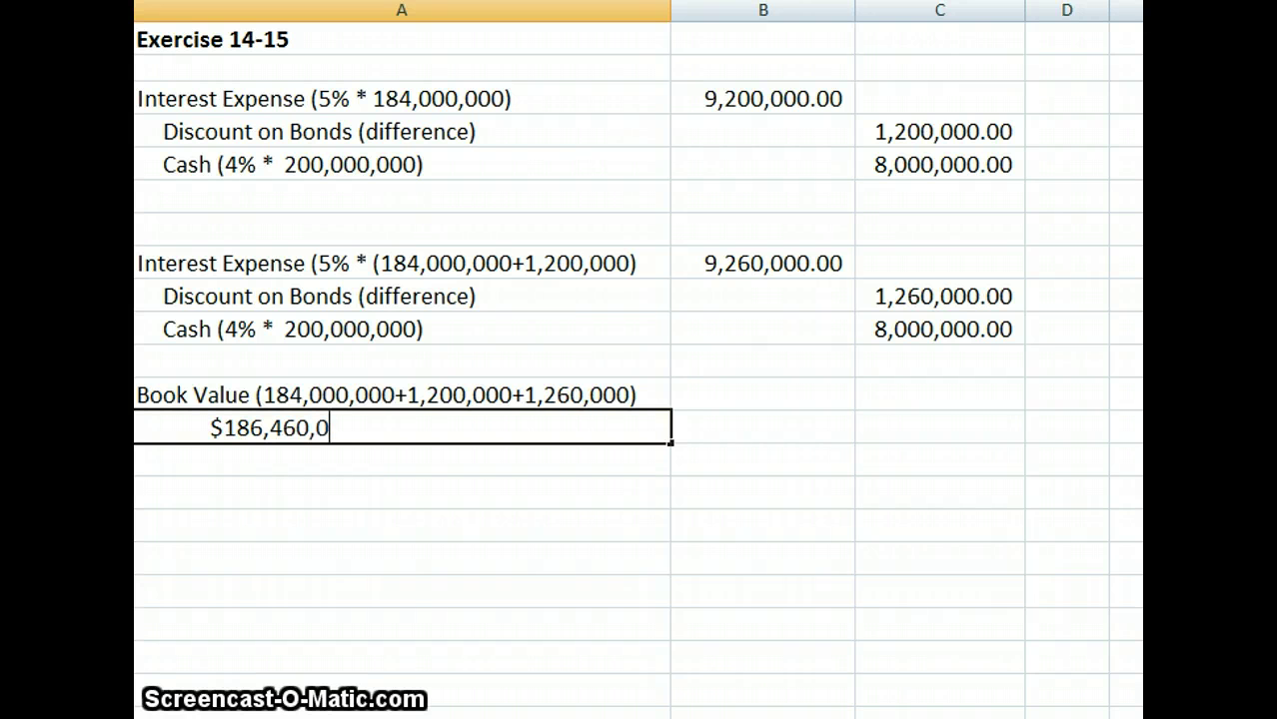
{"action": "key", "text": "Return"}
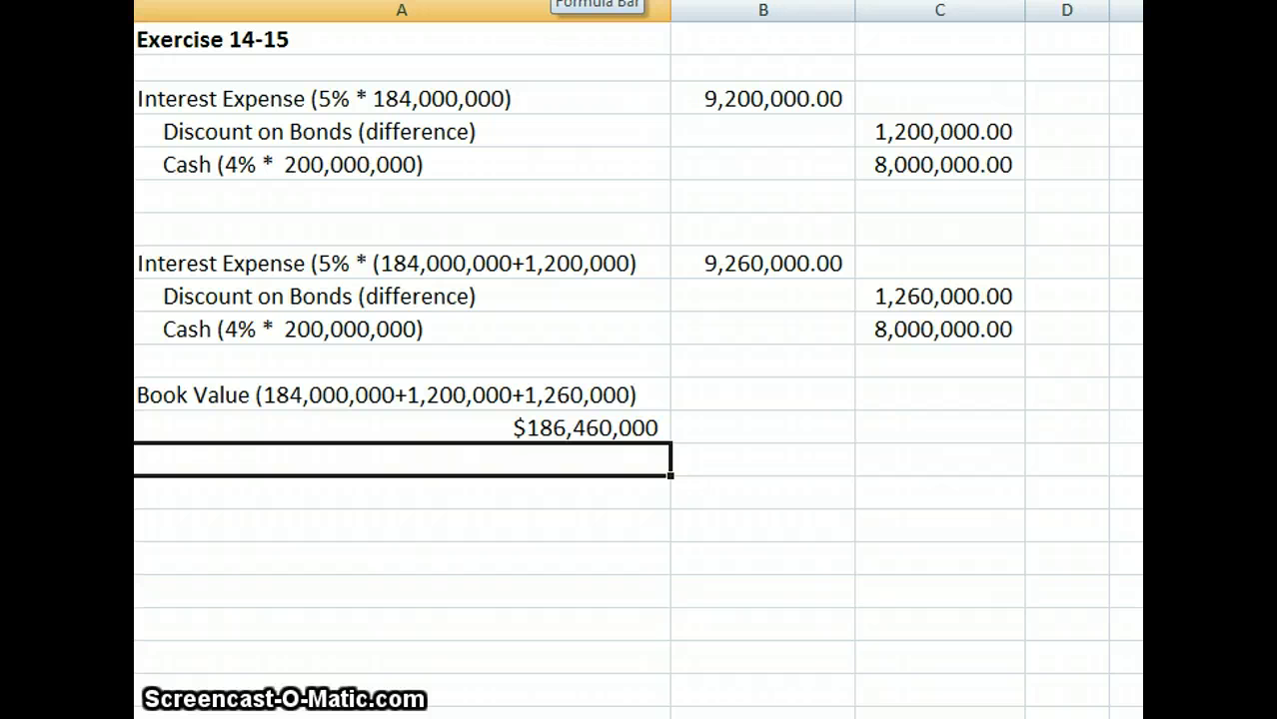
- Enter 1540000 in column B two rows below the book value amount, and 1540000 in column C one row further down
{"action": "left_click", "coordinate": [400, 491]}
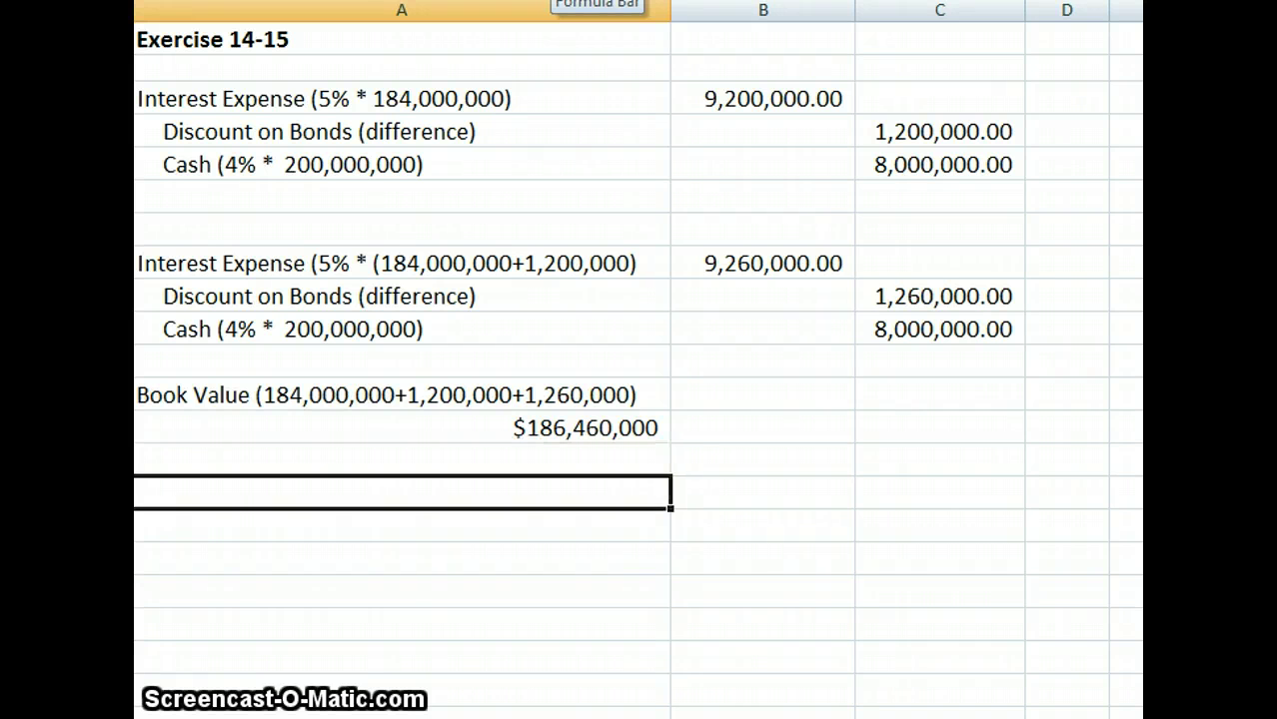
{"action": "left_click", "coordinate": [763, 492]}
{"action": "type", "text": "1540000"}
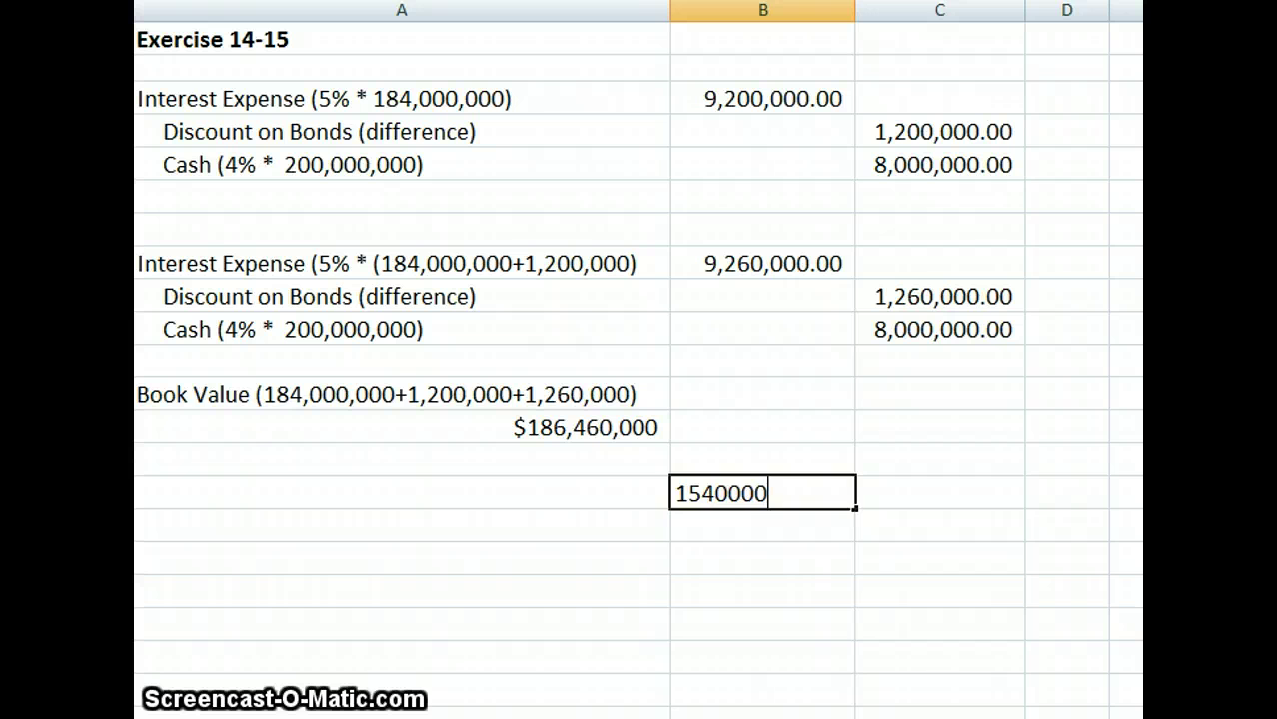
{"action": "key", "text": "Return"}
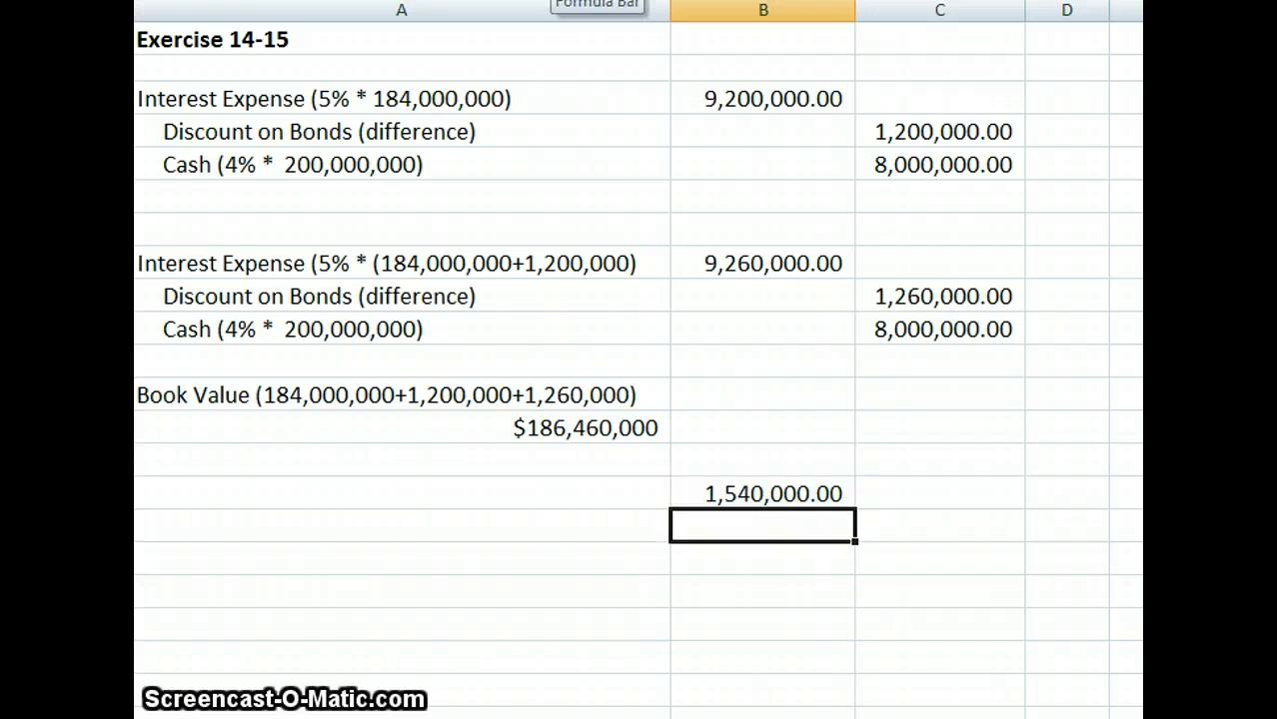
{"action": "key", "text": "Right"}
{"action": "type", "text": "1540"}
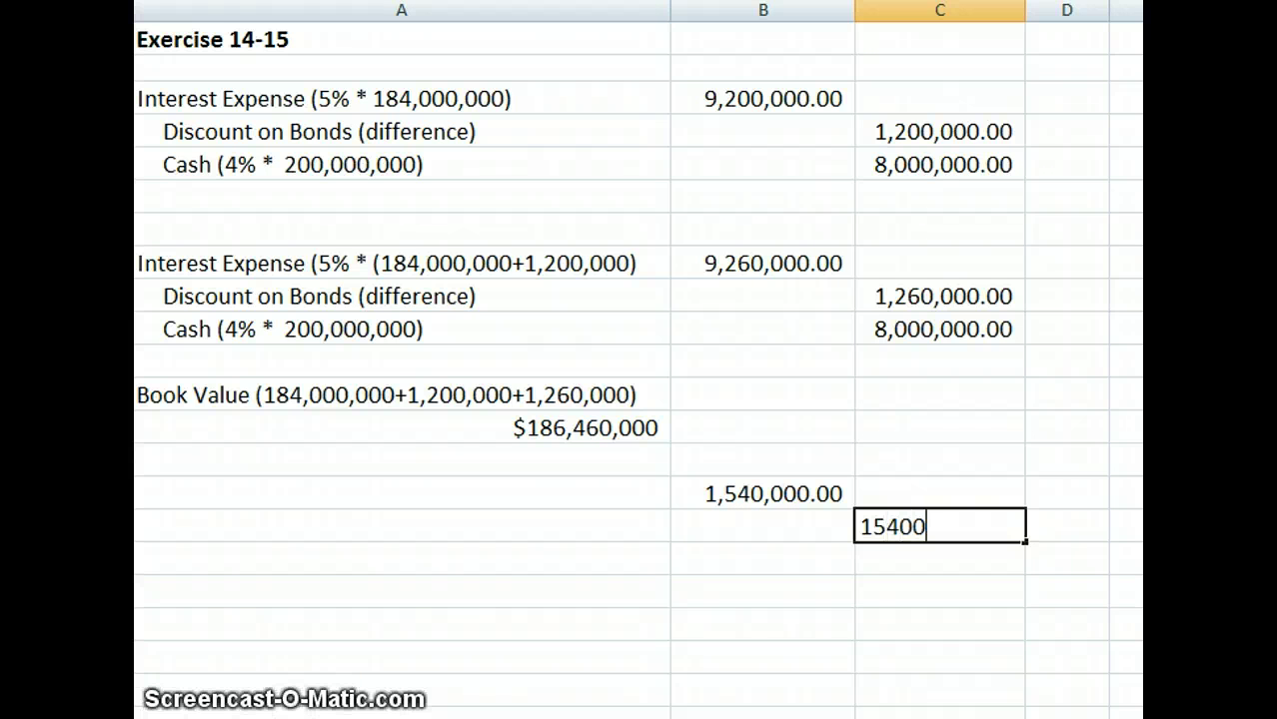
{"action": "type", "text": "00"}
{"action": "key", "text": "Return"}
{"action": "key", "text": "Up"}
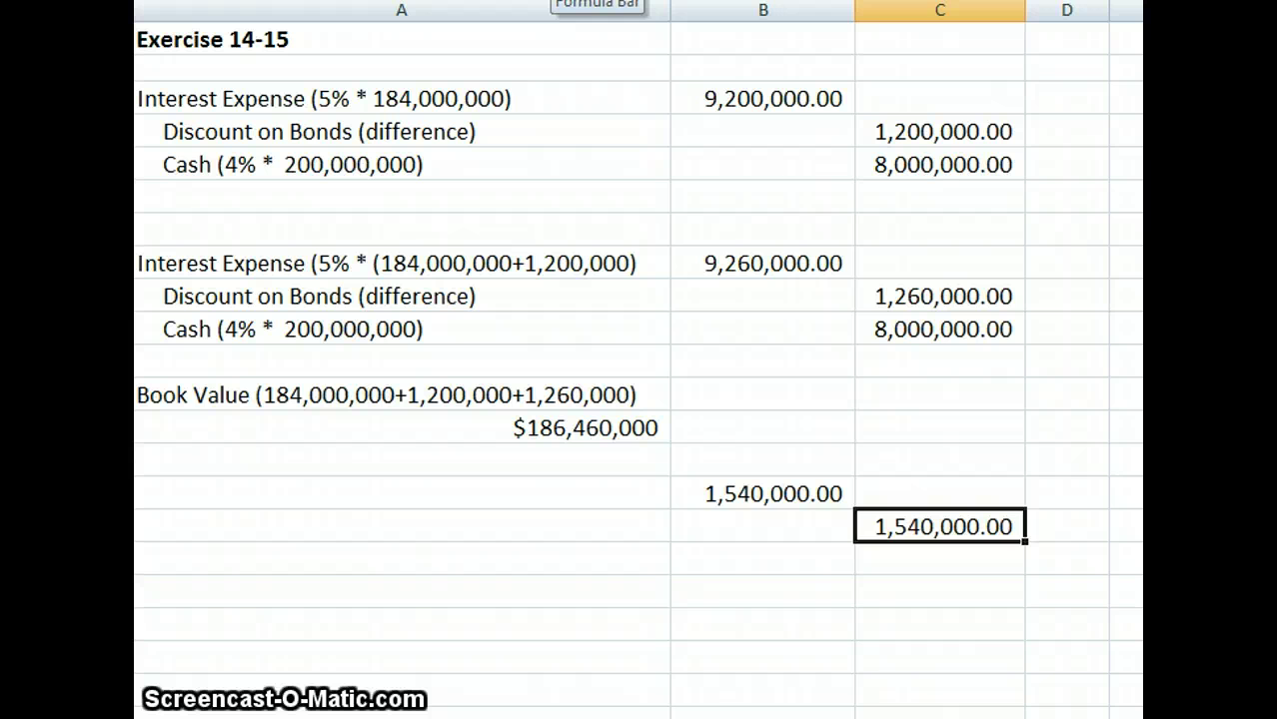
- Enter the indented label "Fair value adjustment (188,000,000 - 186,460,000)" in column A of the row with the 1,540,000 credit
{"action": "key", "text": "Up"}
{"action": "key", "text": "Left"}
{"action": "key", "text": "Left"}
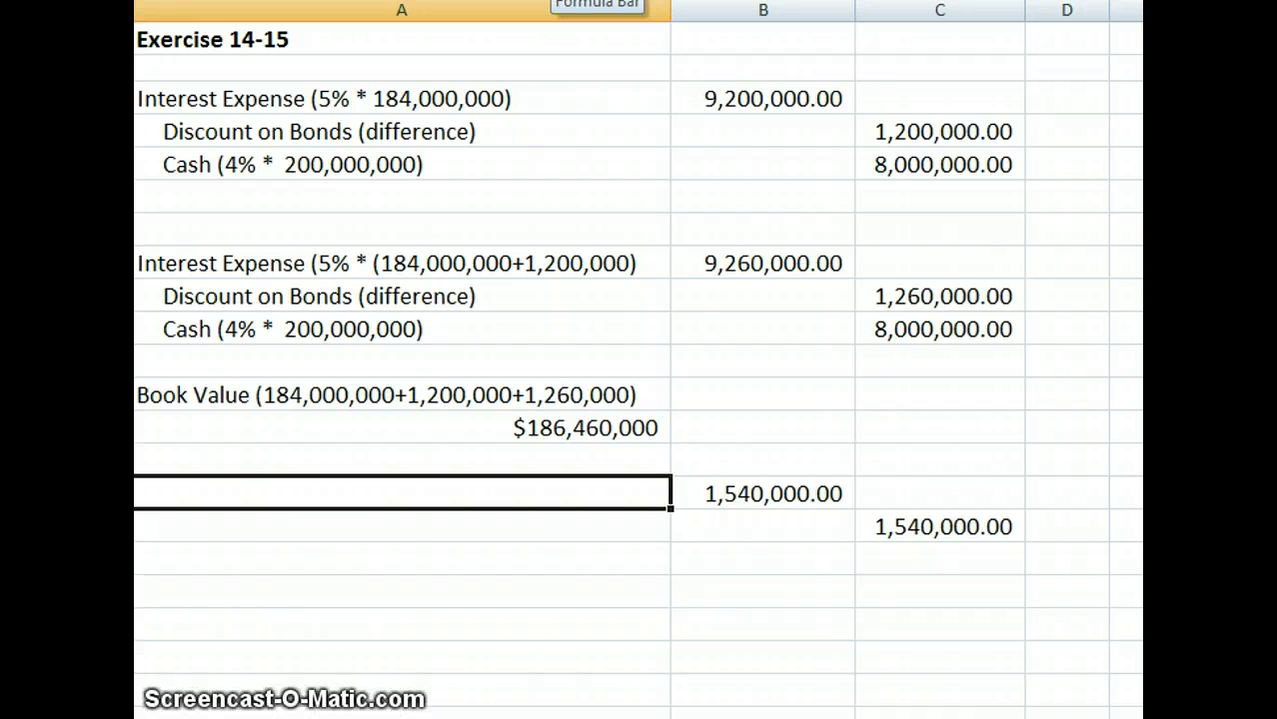
{"action": "key", "text": "Down"}
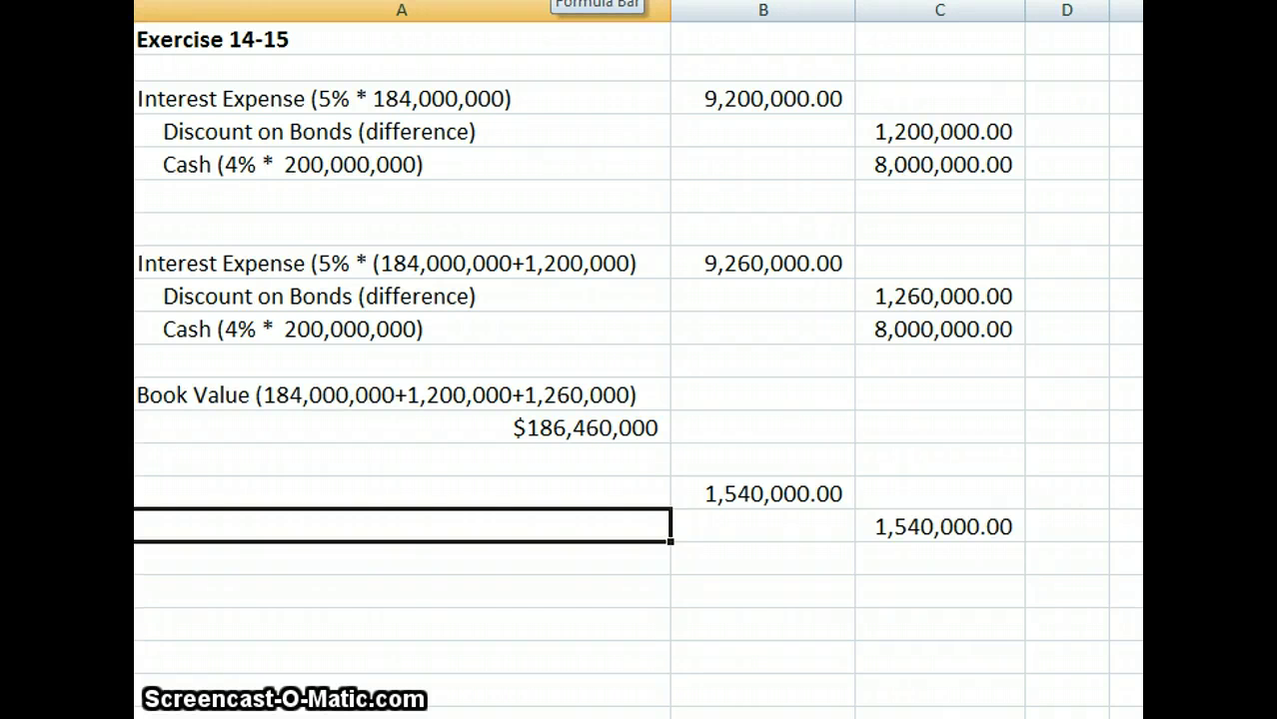
{"action": "type", "text": "Fair"}
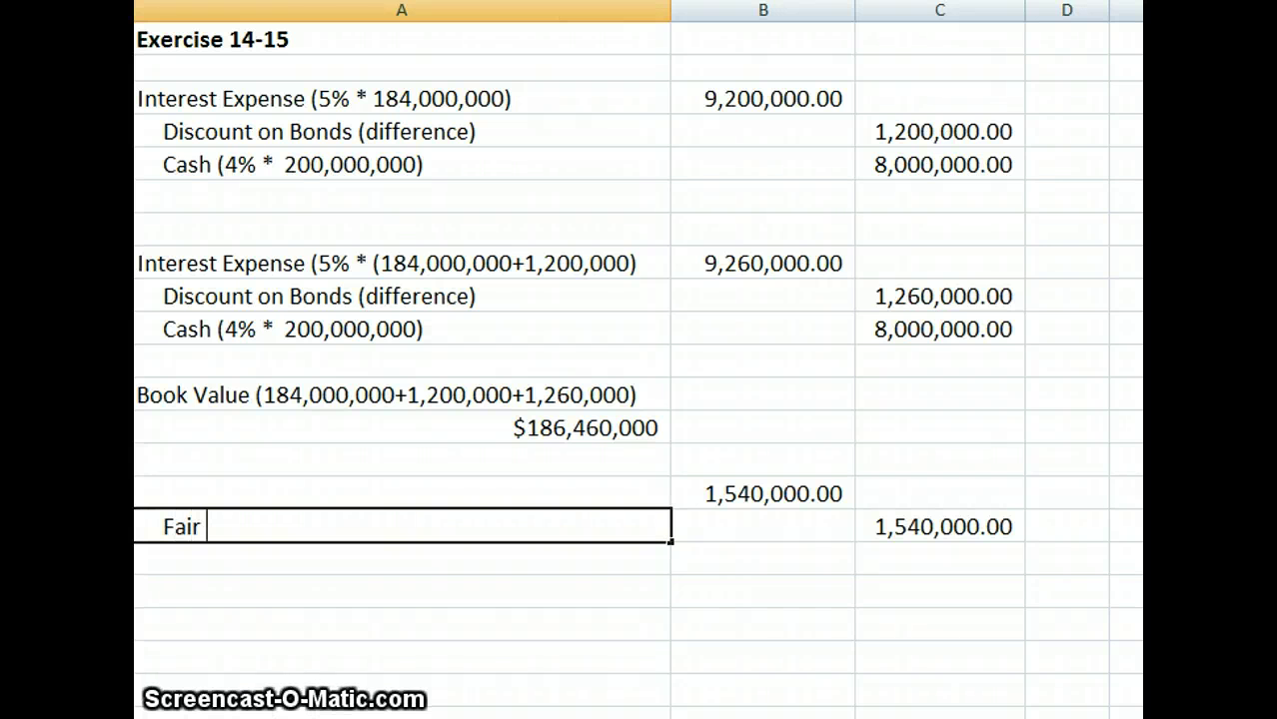
{"action": "type", "text": " value"}
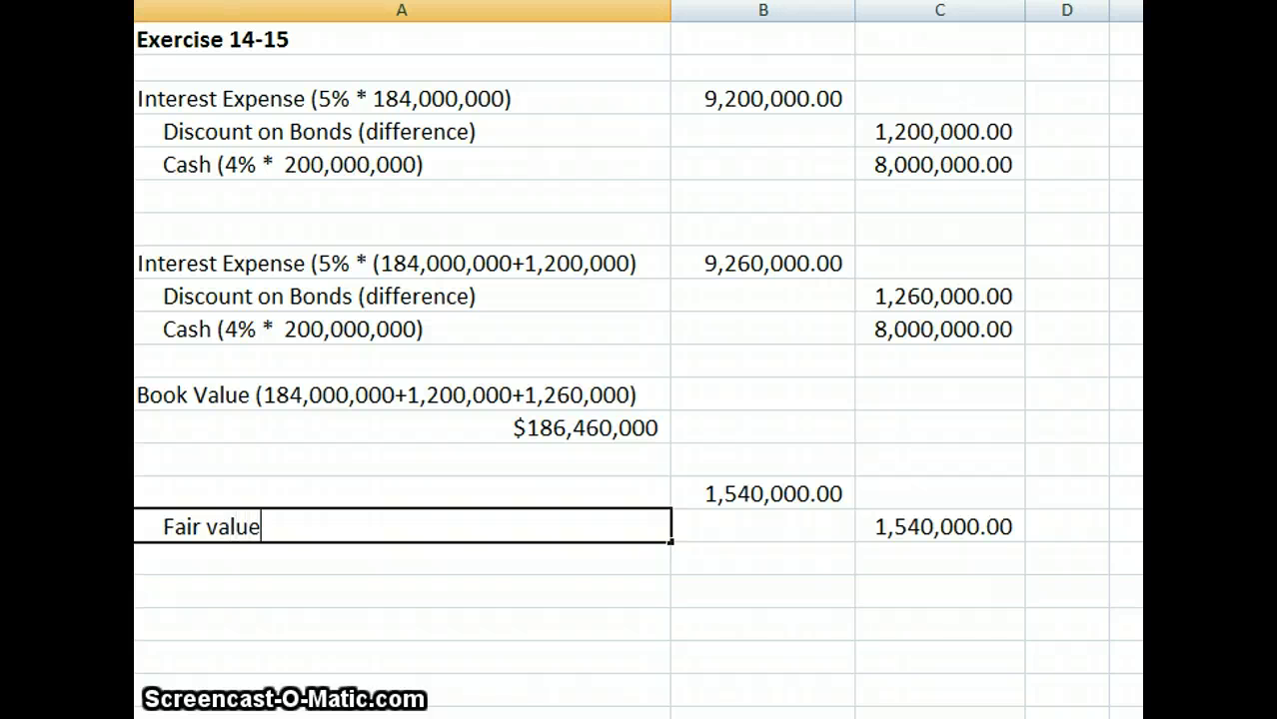
{"action": "type", "text": " adjus"}
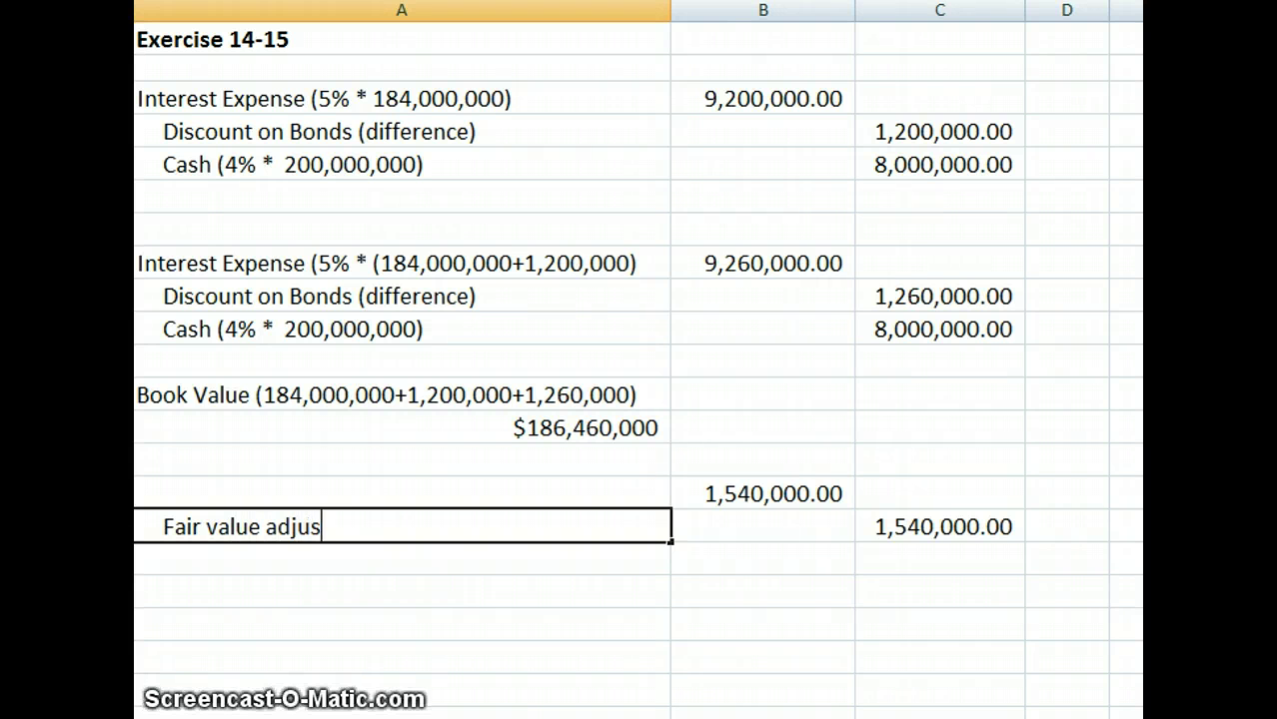
{"action": "type", "text": "tmet"}
{"action": "key", "text": "BackSpace"}
{"action": "type", "text": "n"}
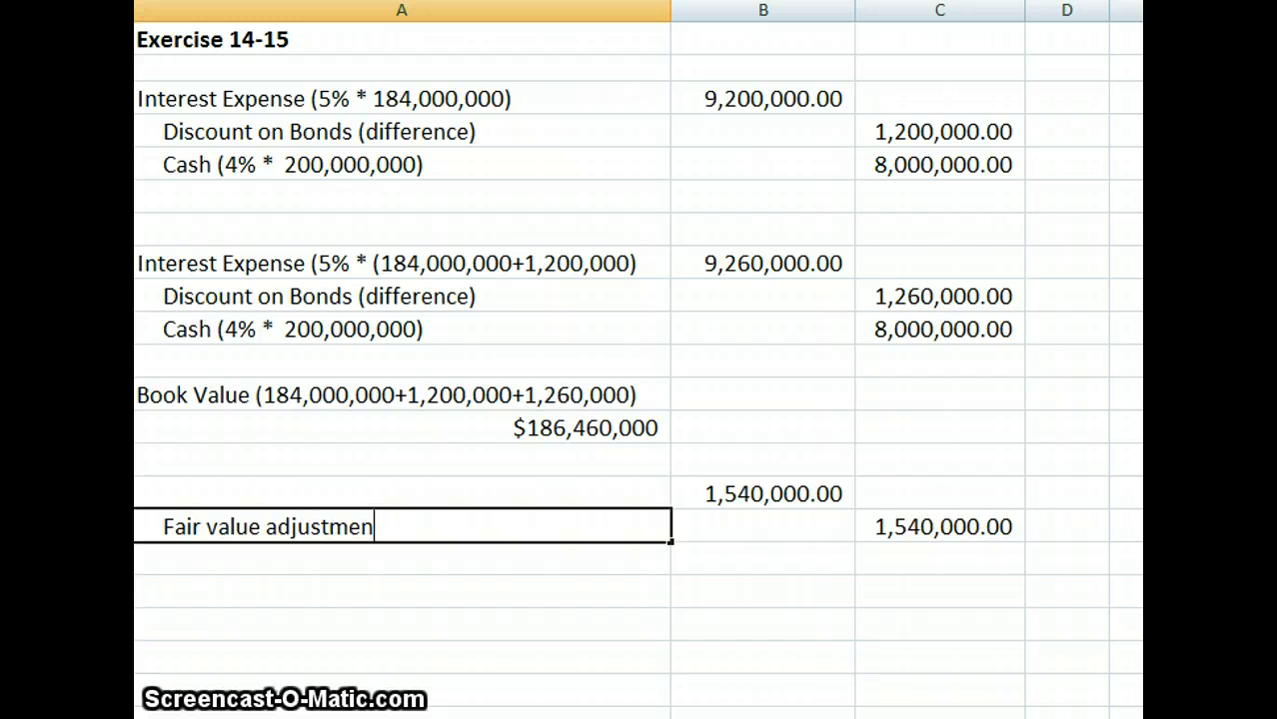
{"action": "type", "text": "t (1"}
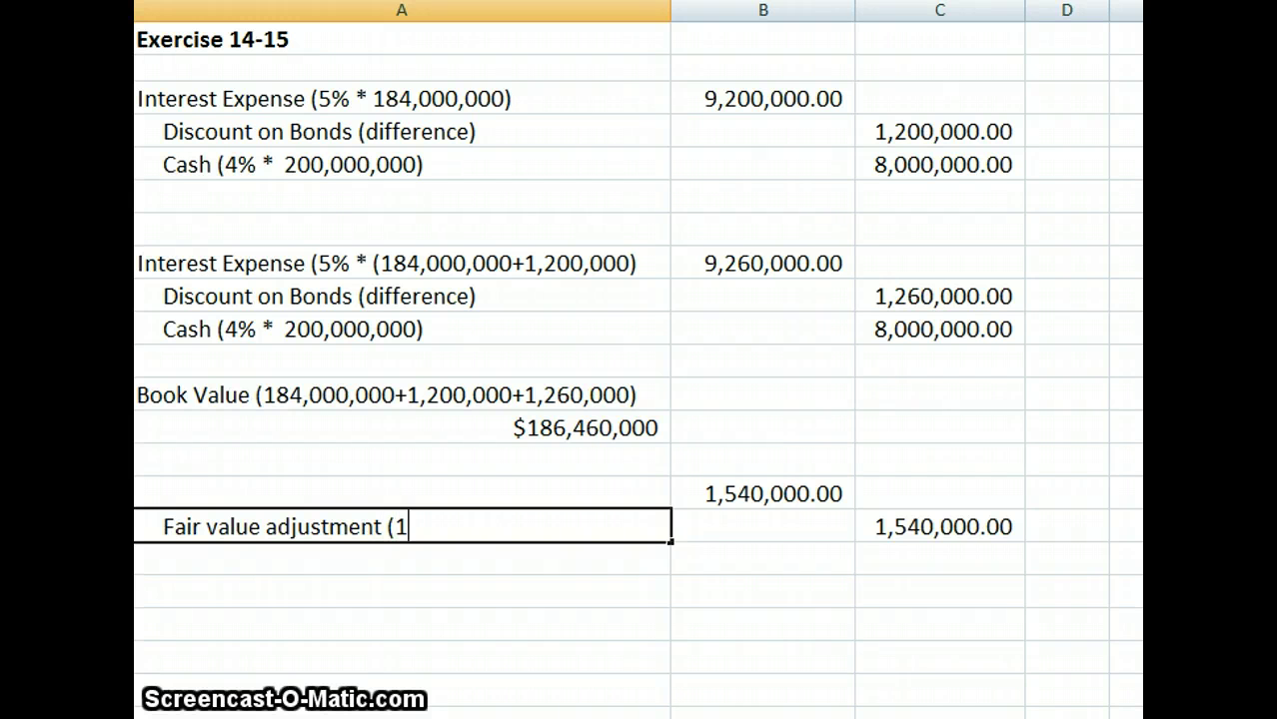
{"action": "type", "text": "88,000,"}
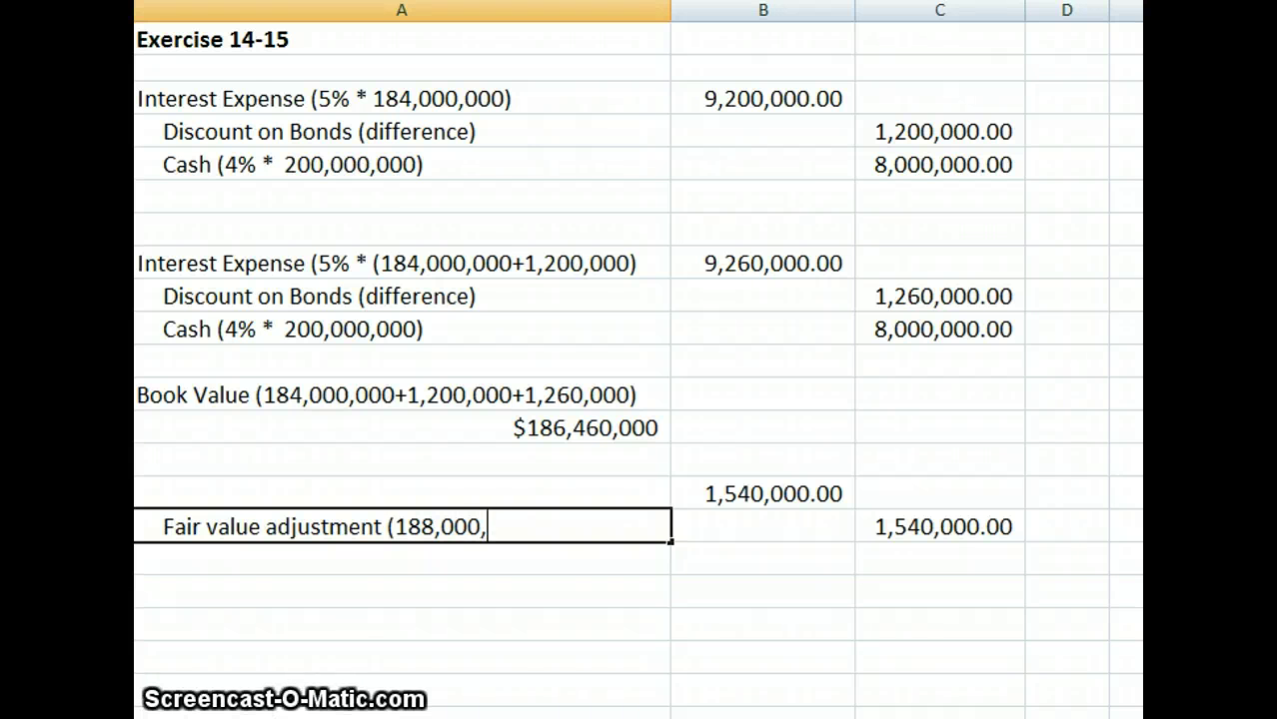
{"action": "type", "text": "000 -"}
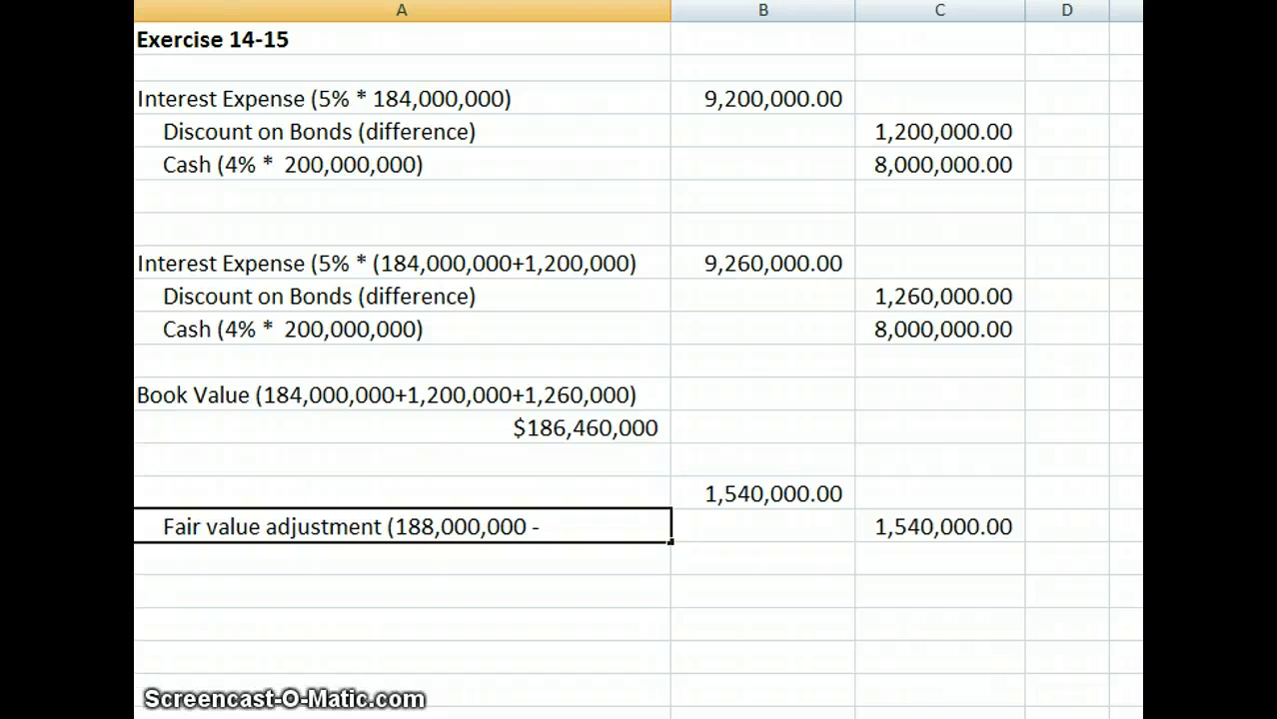
{"action": "type", "text": " 18"}
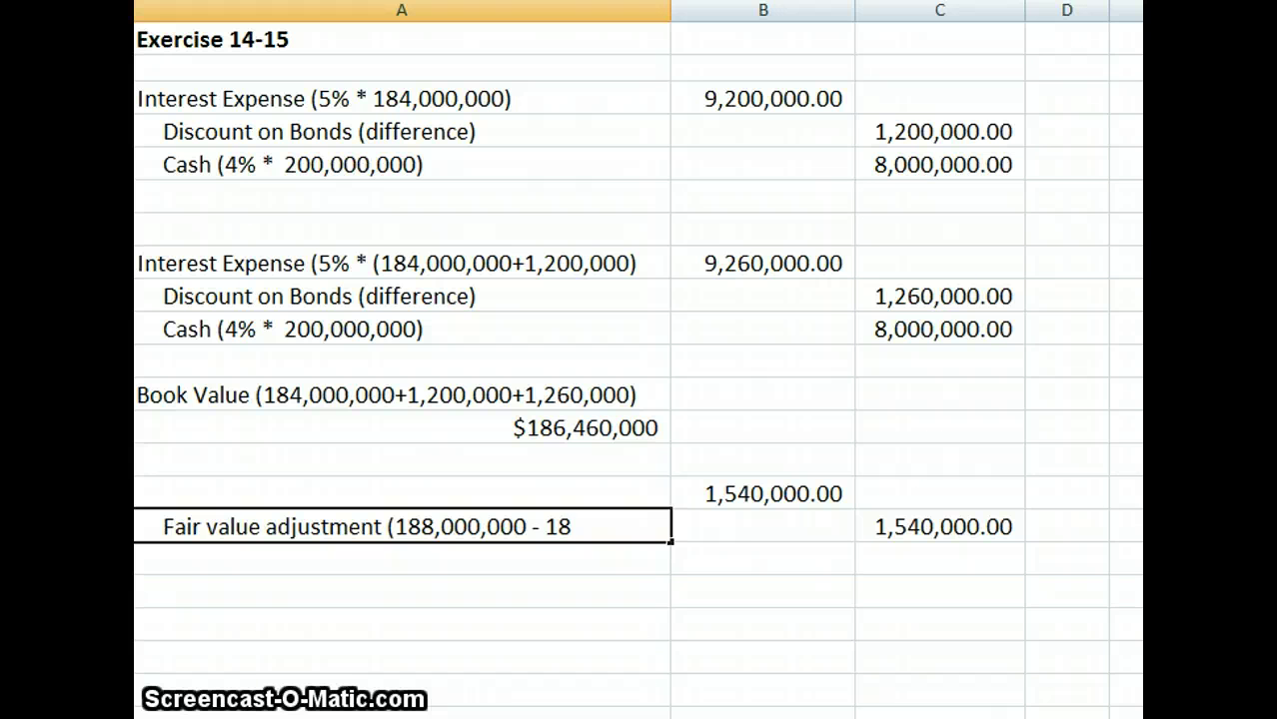
{"action": "type", "text": "6,460"}
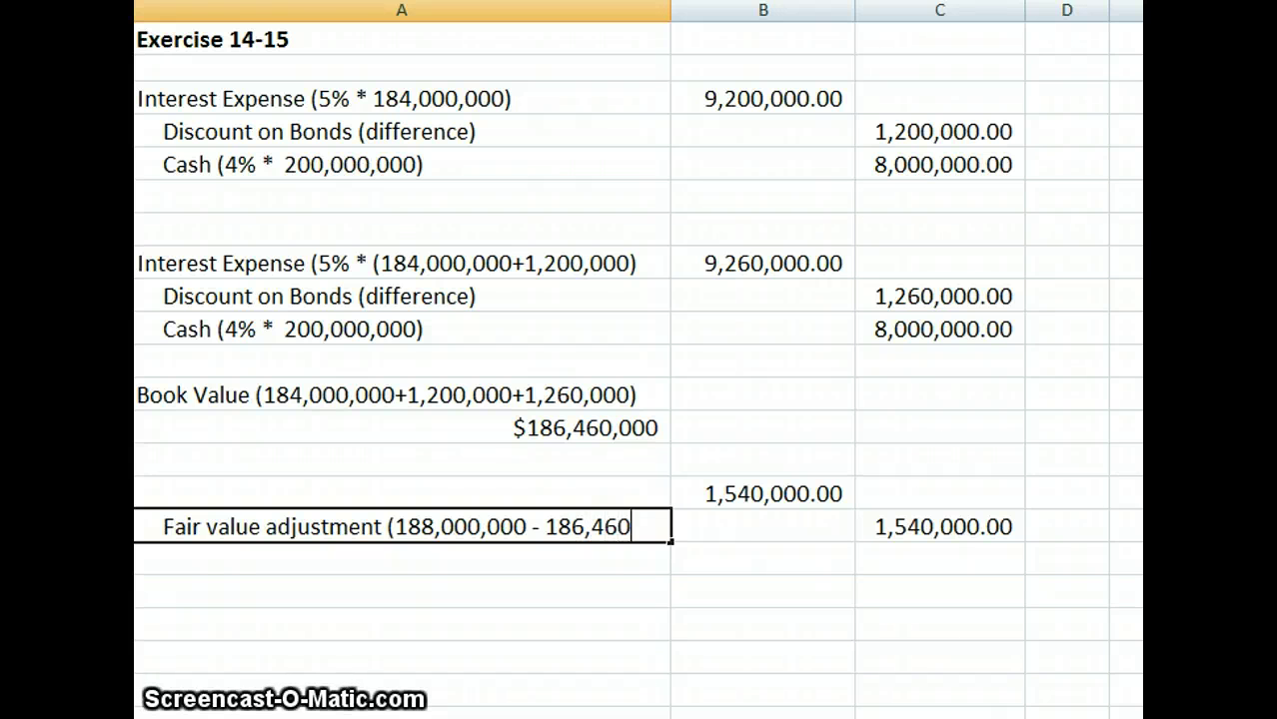
{"action": "type", "text": ",000"}
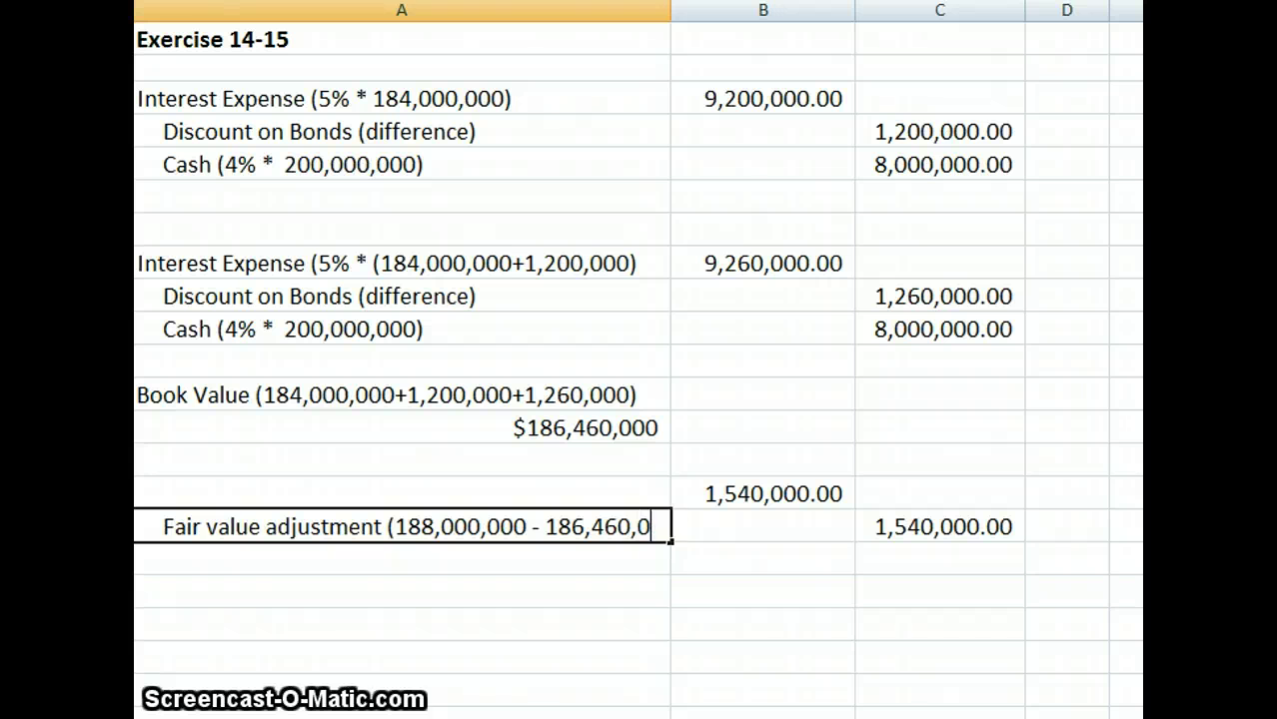
{"action": "type", "text": ")"}
{"action": "key", "text": "Return"}
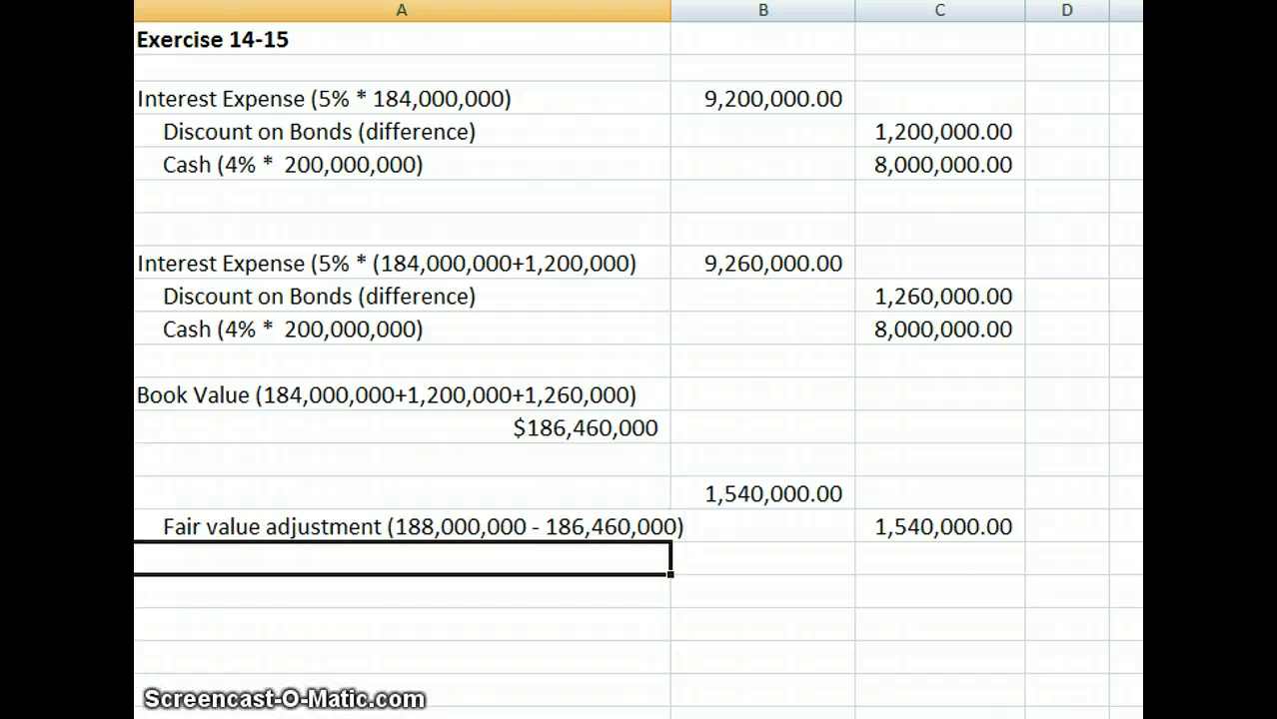
- Enter the label "Unrealized holding loss" in column A of the row with the 1,540,000 debit
{"action": "key", "text": "Up"}
{"action": "key", "text": "Up"}
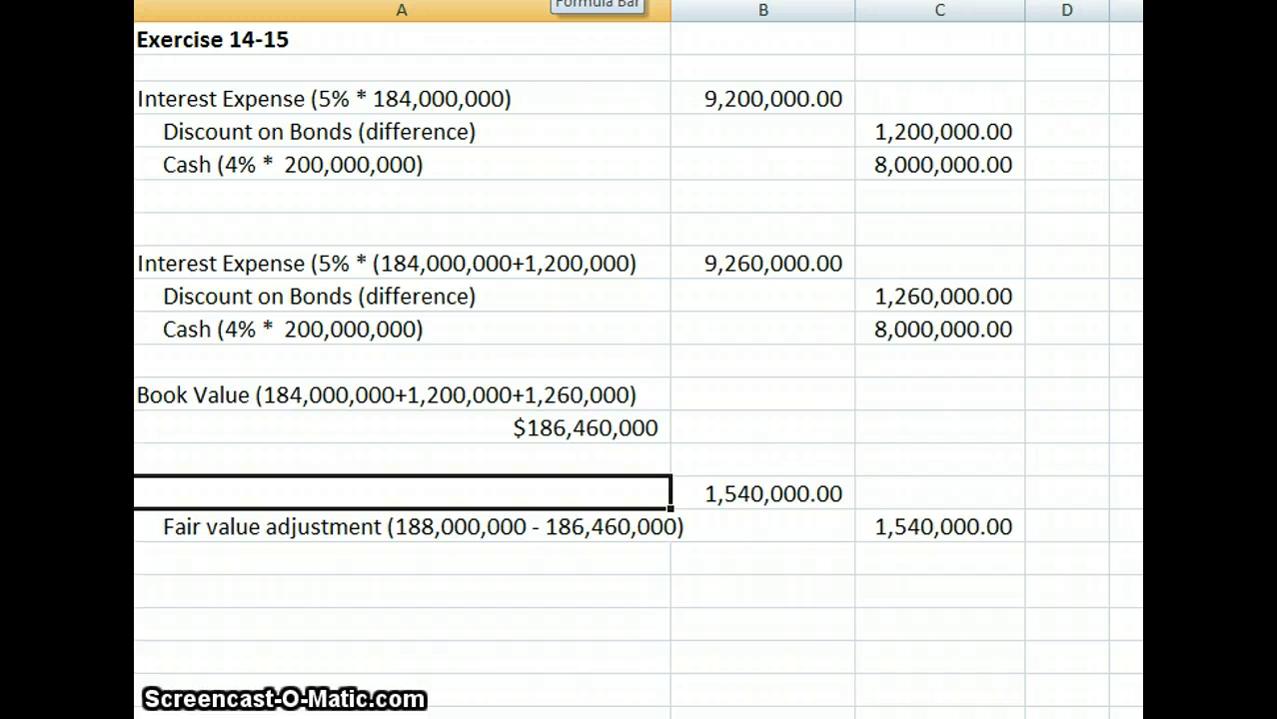
{"action": "type", "text": "Unre"}
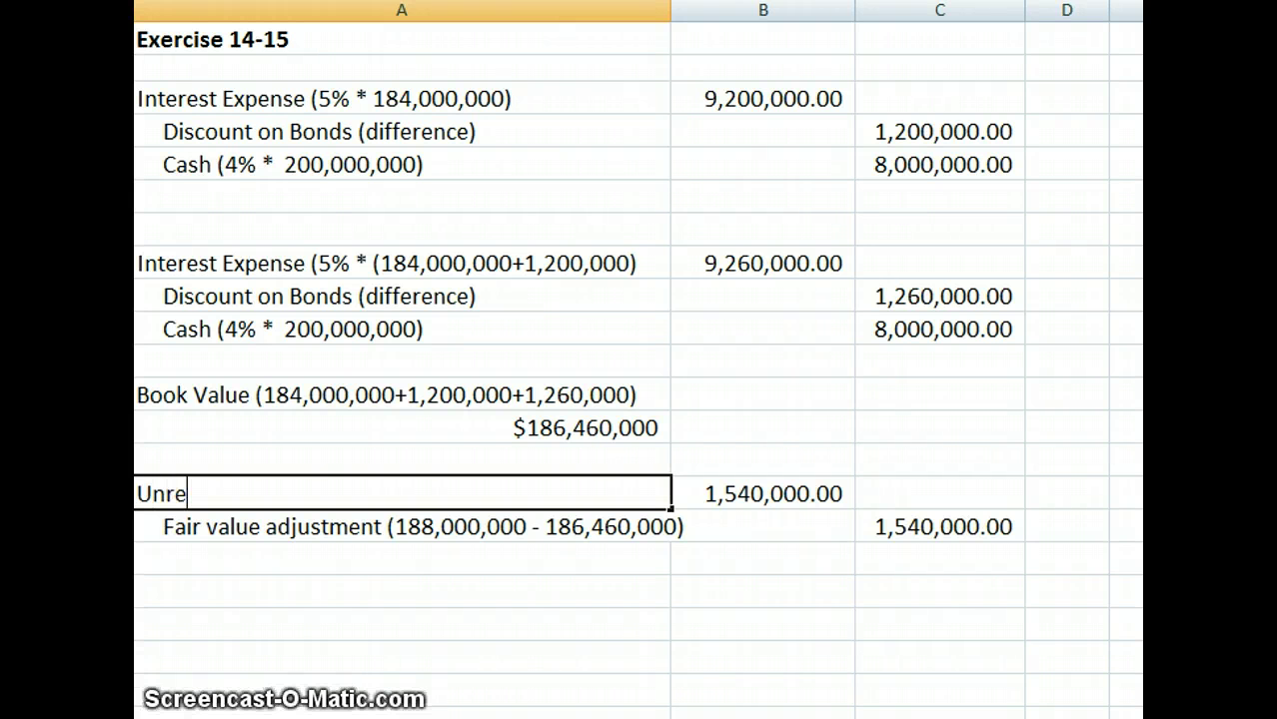
{"action": "type", "text": "alized hol"}
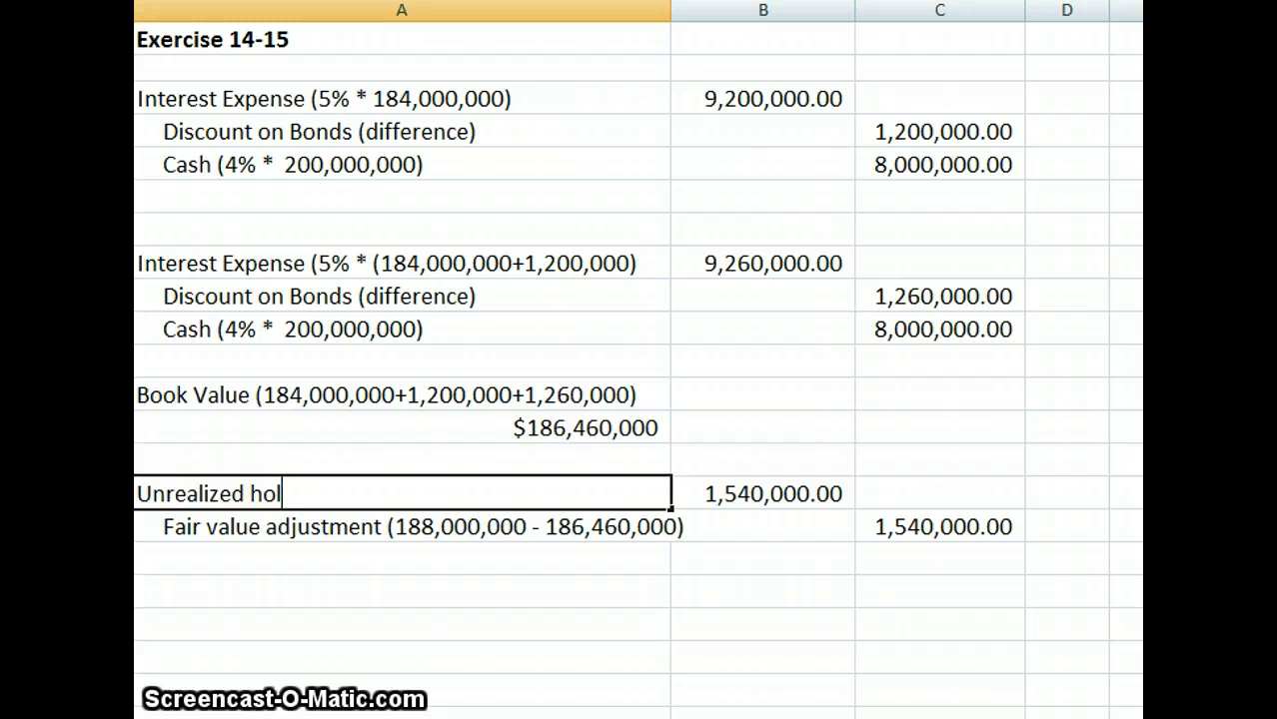
{"action": "type", "text": "ding loss"}
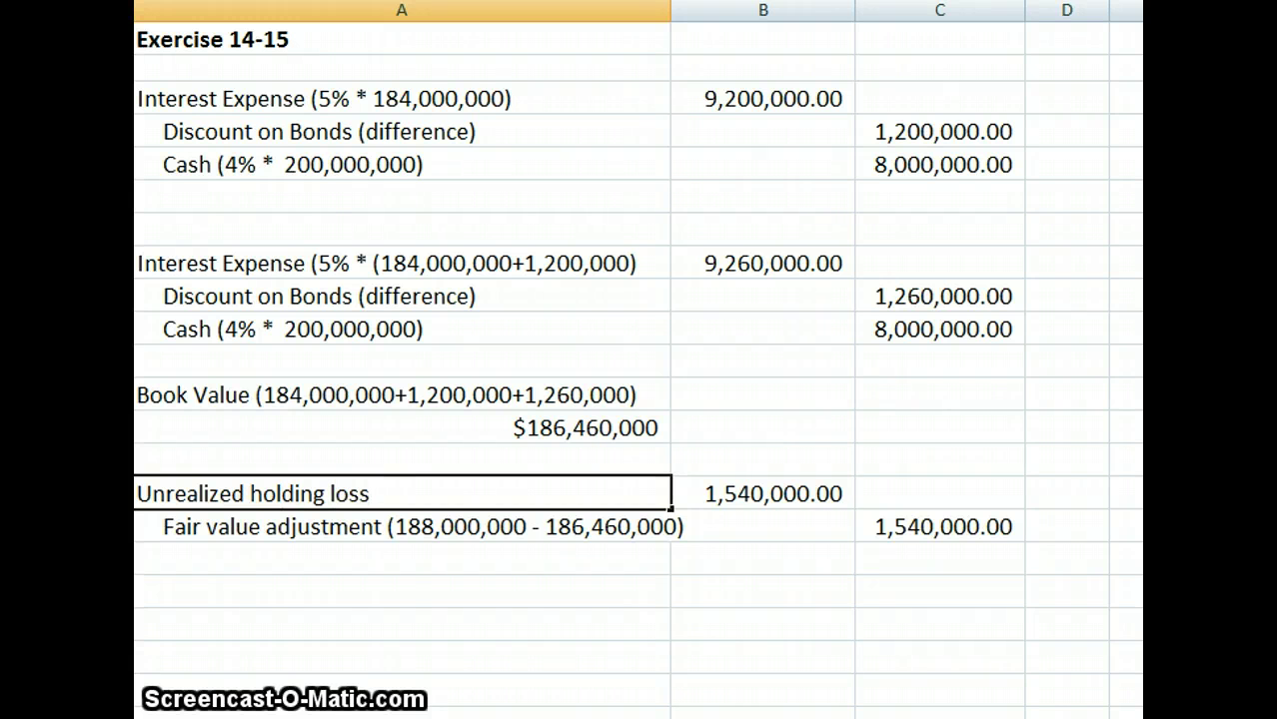
{"action": "key", "text": "Tab"}
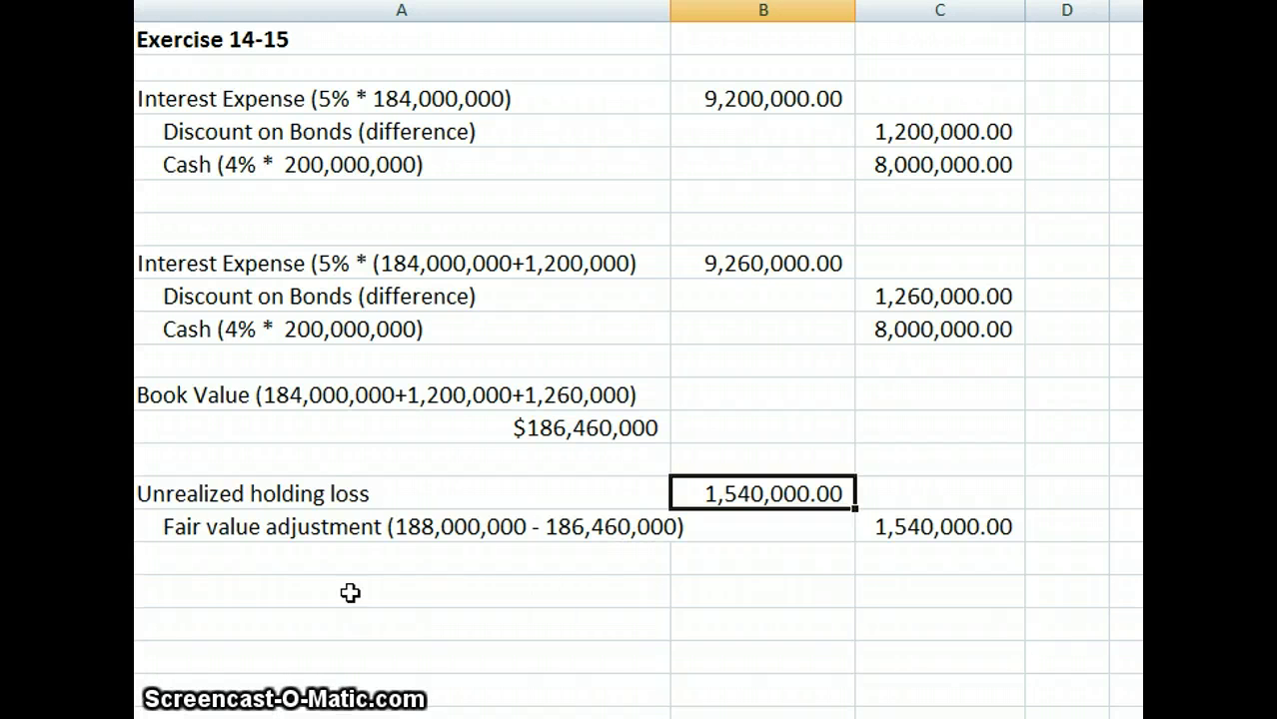
{"action": "left_click", "coordinate": [193, 589]}
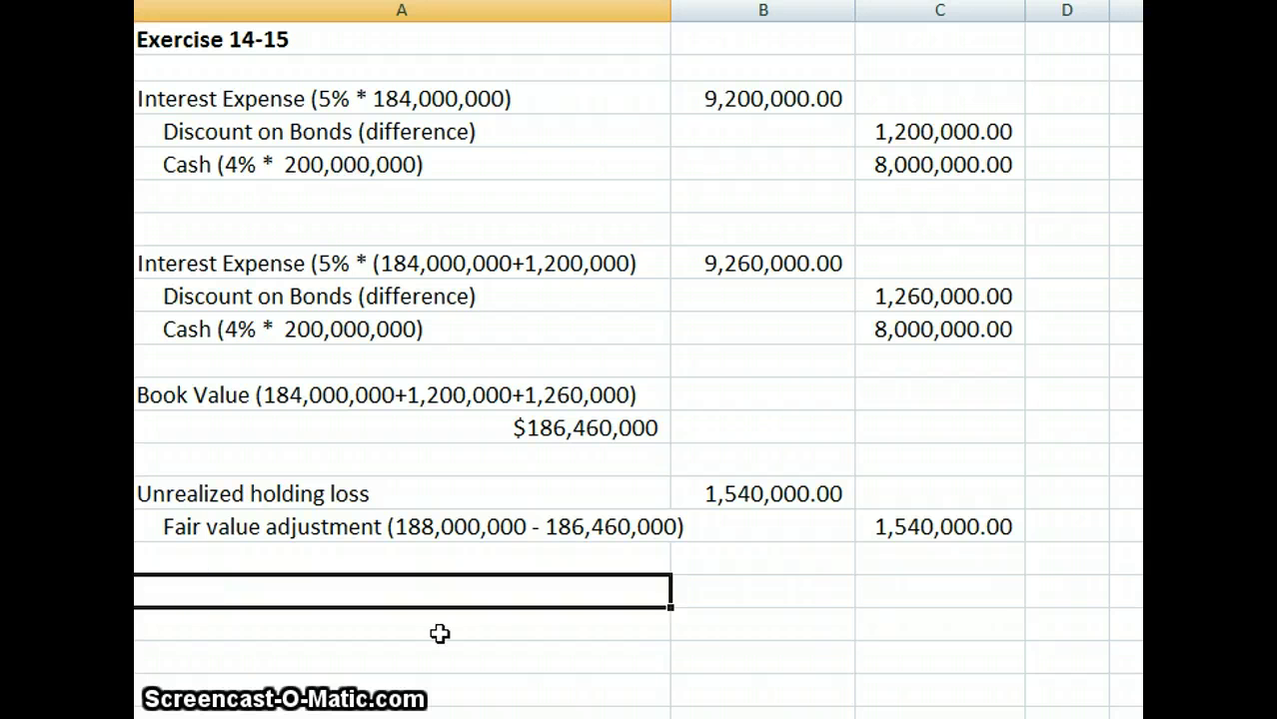